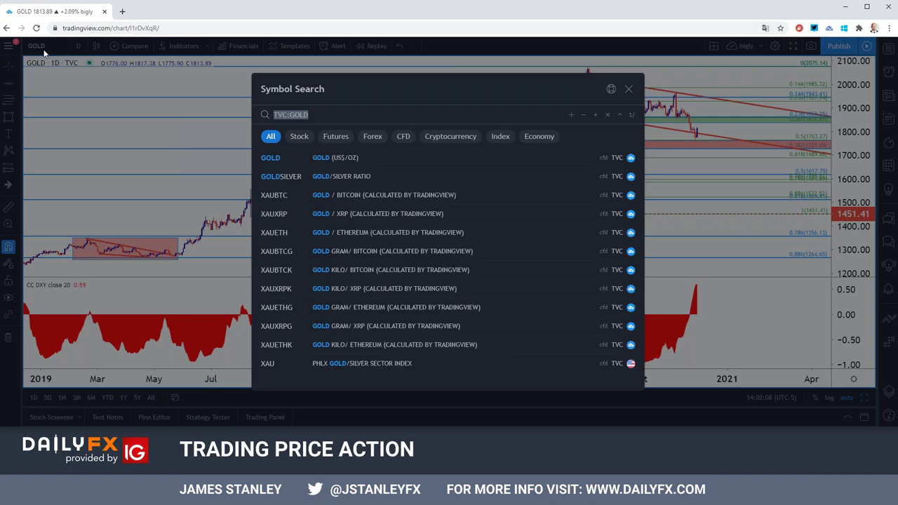
# - Load the TVC U.S. Dollar Currency Index (DXY) and set the chart interval to 1 month
pyautogui.write('DXY')
pyautogui.press('Down')
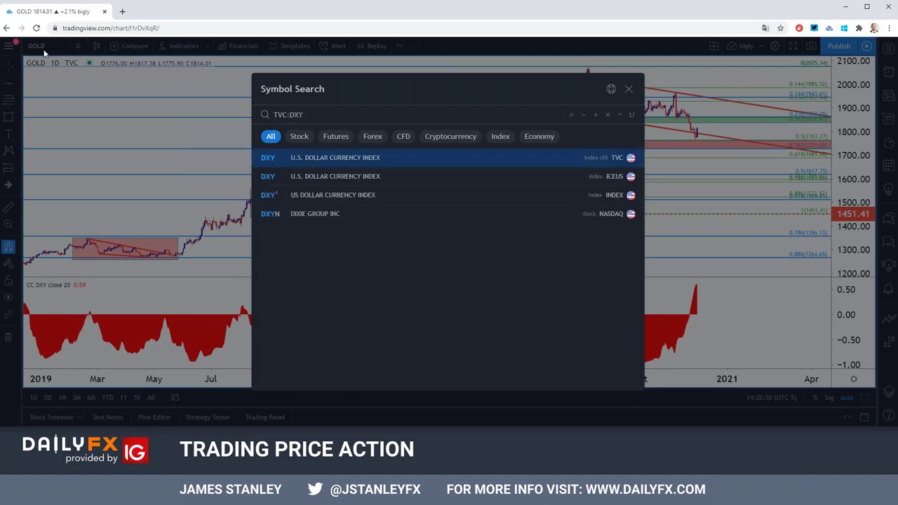
pyautogui.press('Return')
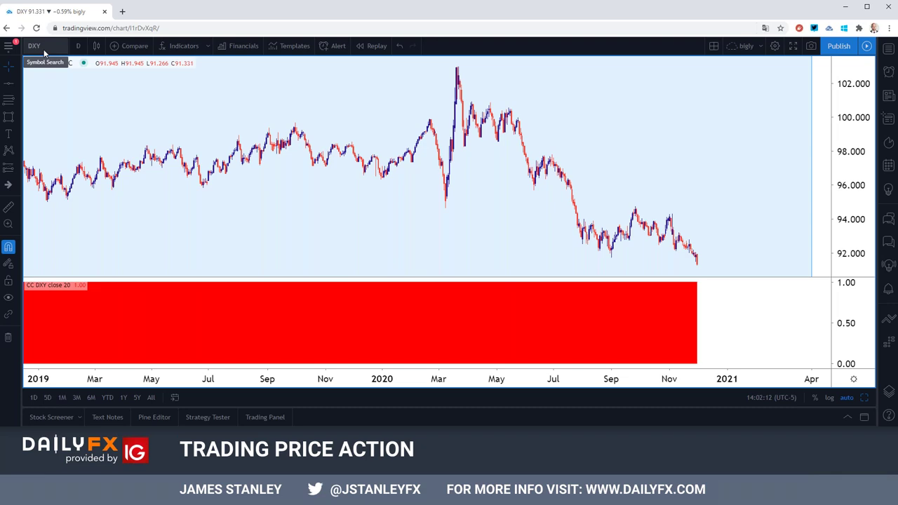
pyautogui.click(77, 46)
pyautogui.click(89, 326)
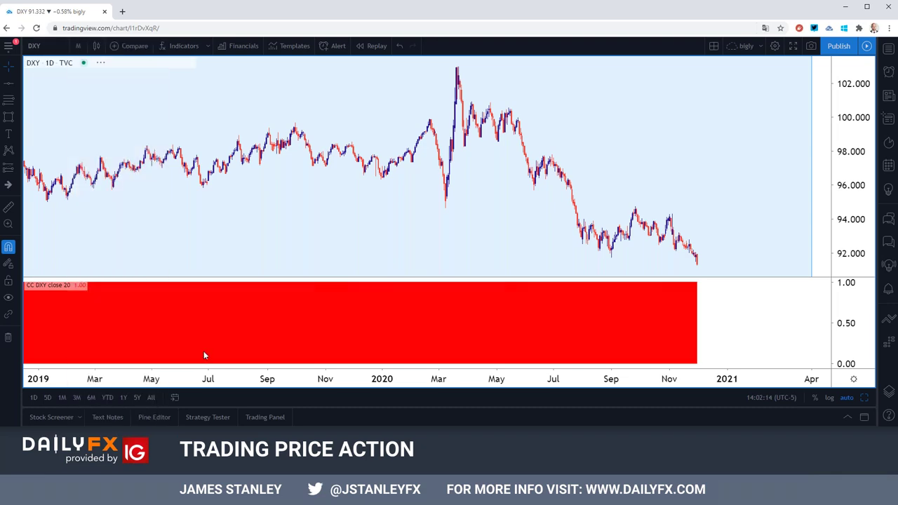
# - Restore the multi-chart layout and maximize the monthly DXY chart that carries the rising red trendline
pyautogui.hotkey('alt', 'Return')
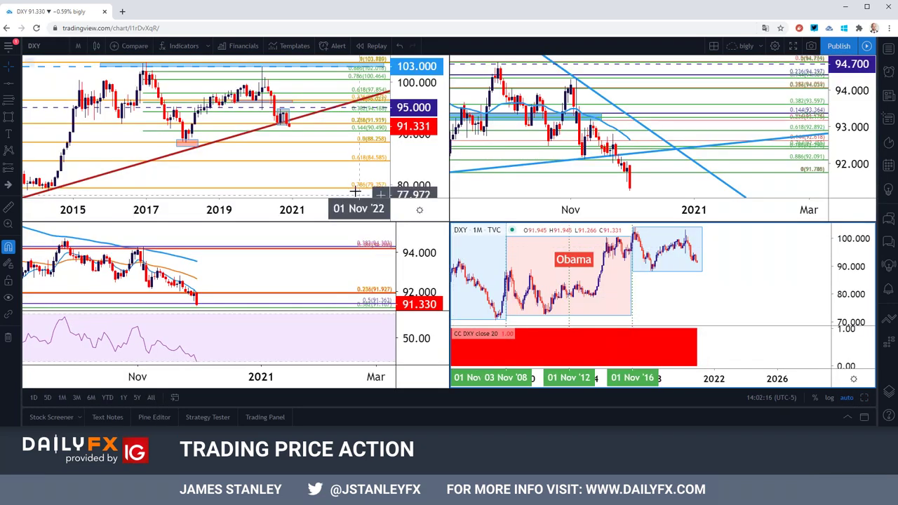
pyautogui.hotkey('alt', 'Return')
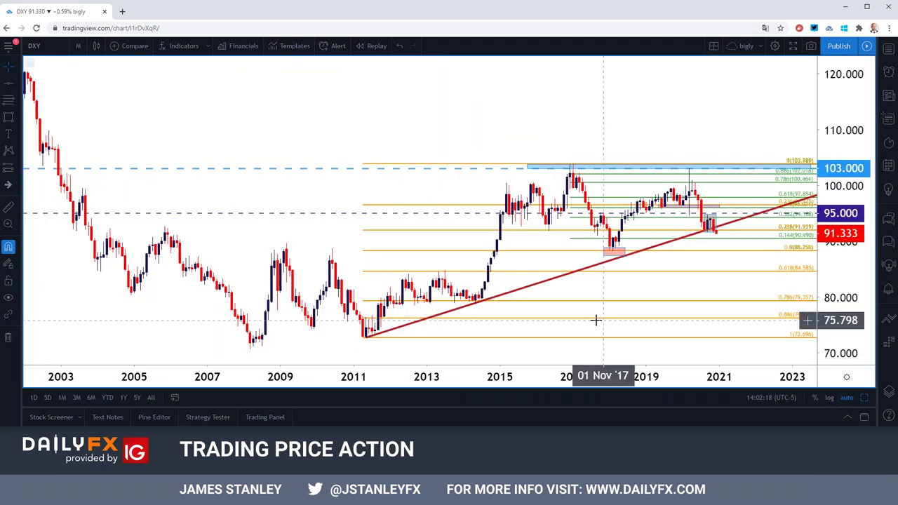
pyautogui.scroll(3, 593, 316)
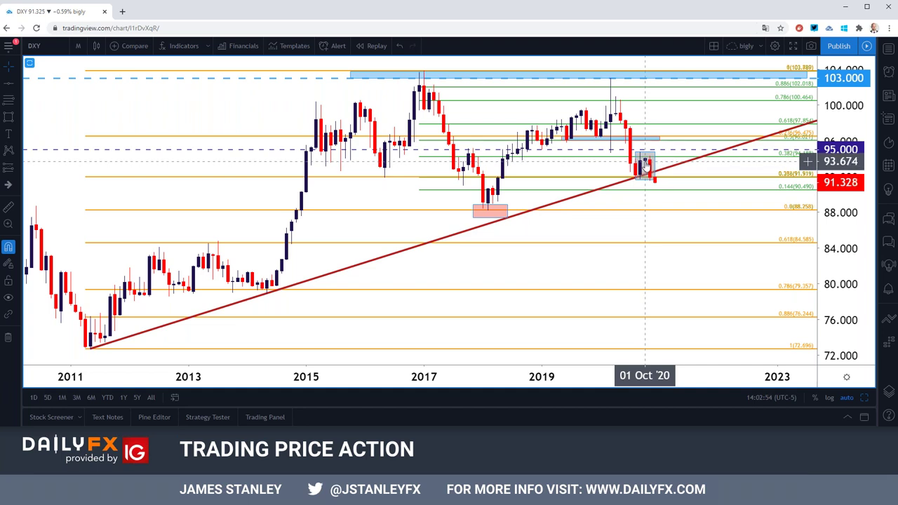
pyautogui.scroll(3, 631, 168)
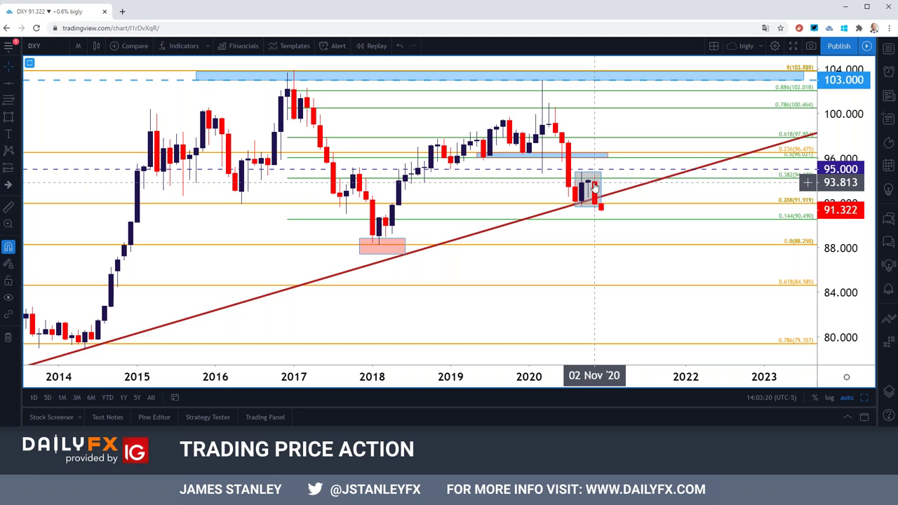
# - Examine recent DXY price action on the 1 day interval and return the chart to 1 month
pyautogui.click(78, 46)
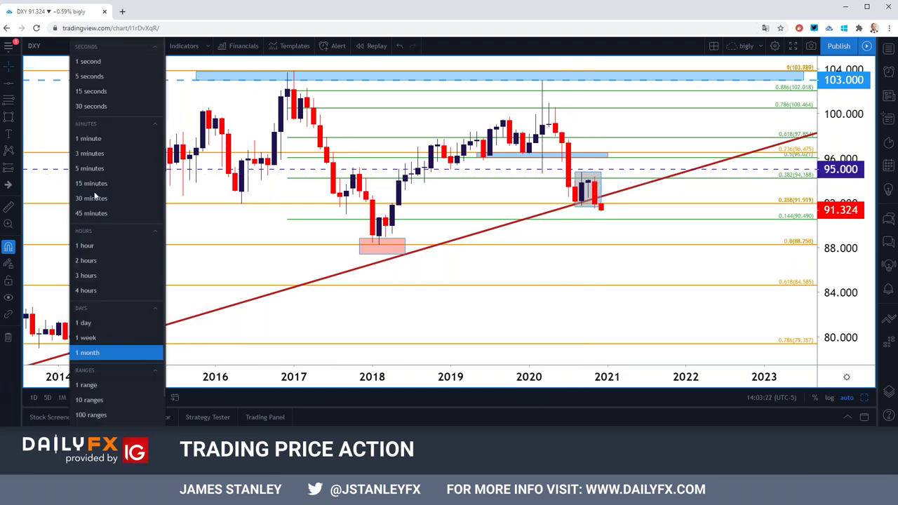
pyautogui.click(95, 322)
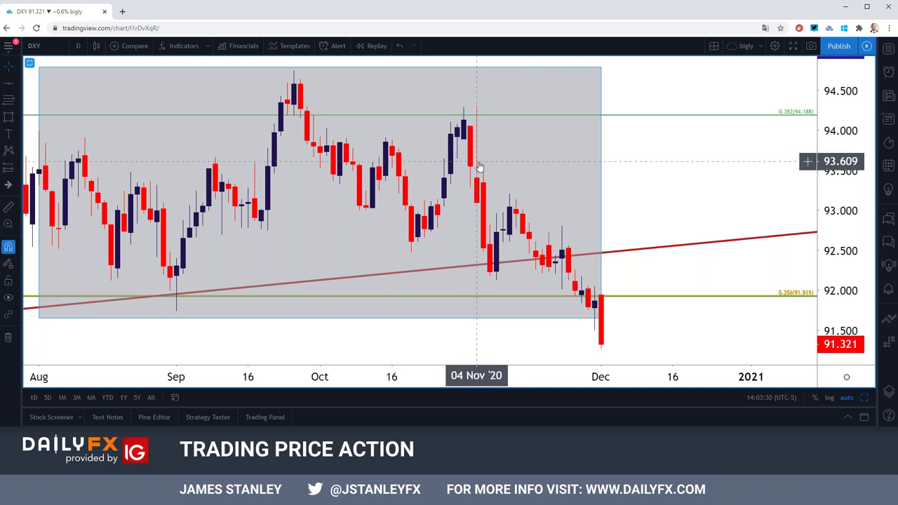
pyautogui.click(78, 46)
pyautogui.click(87, 353)
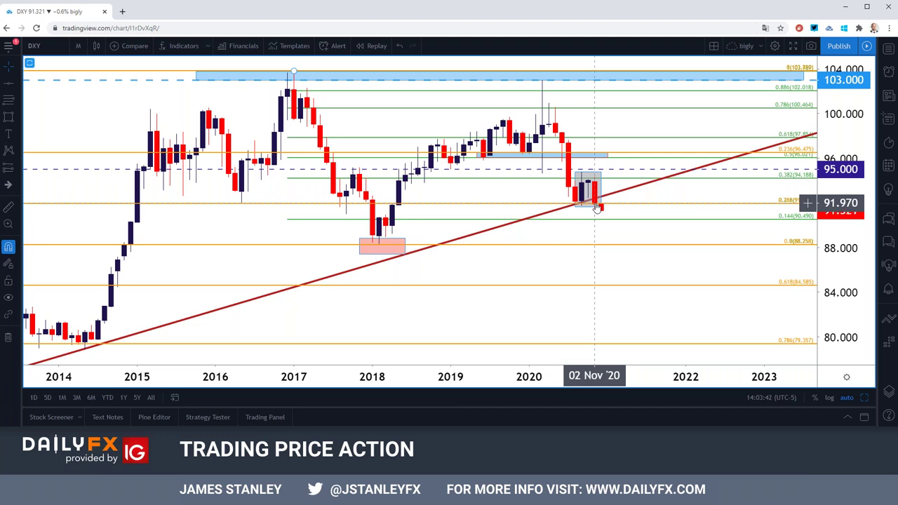
pyautogui.click(595, 191)
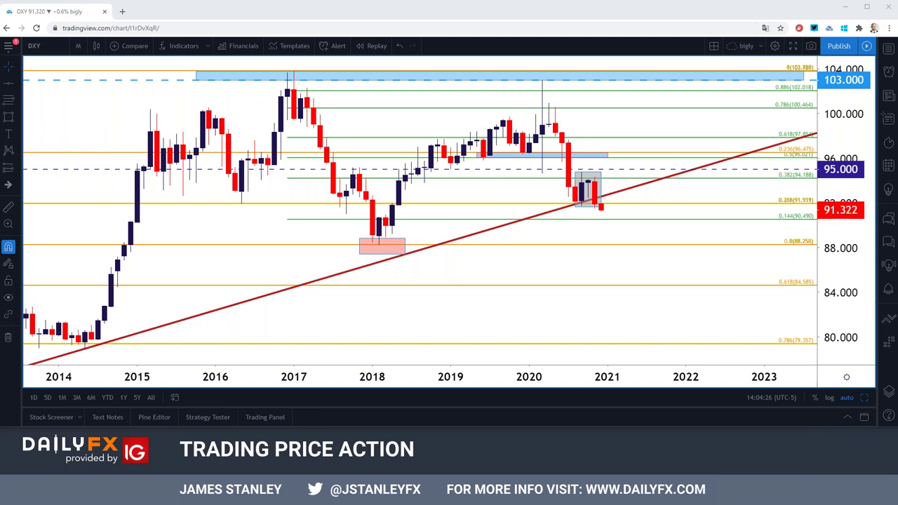
# - Bring the DailyFX Economic Calendar into the browser window as a tab and review today's events
pyautogui.moveTo(187, 5); pyautogui.dragTo(217, 10)
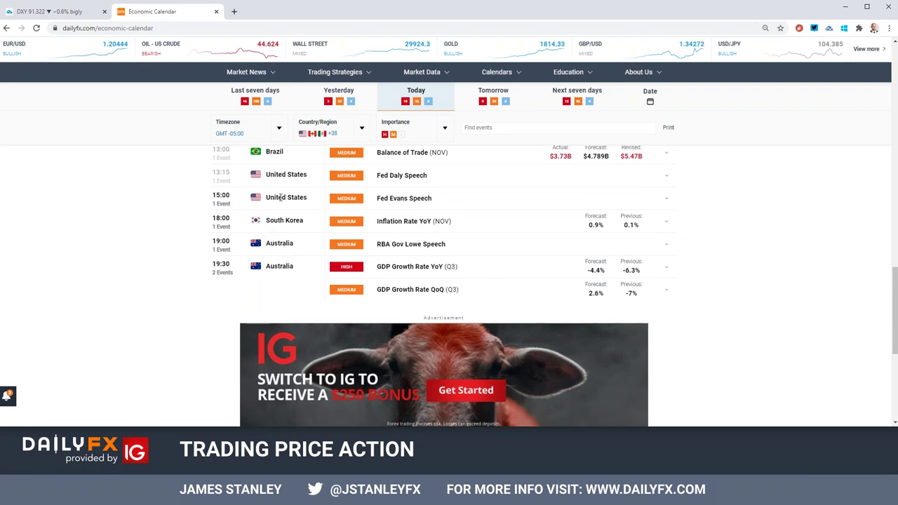
pyautogui.scroll(2, 281, 179)
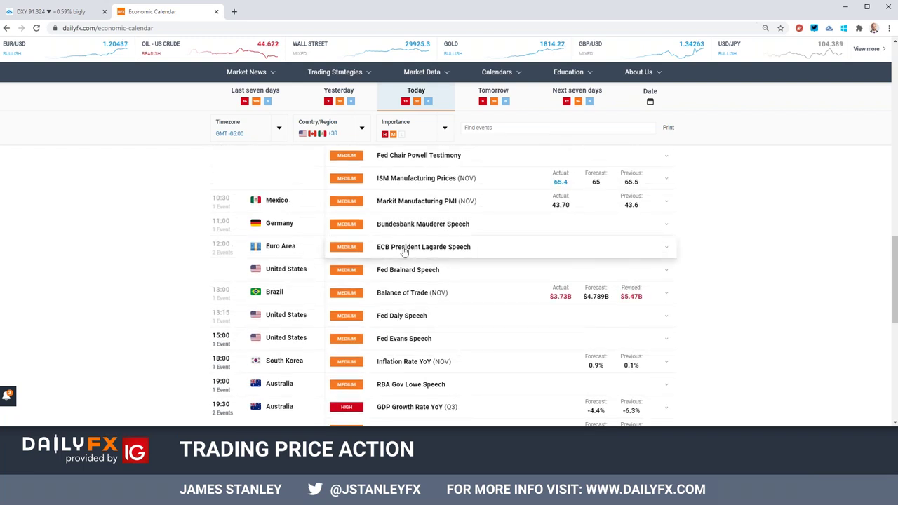
pyautogui.scroll(-2, 403, 249)
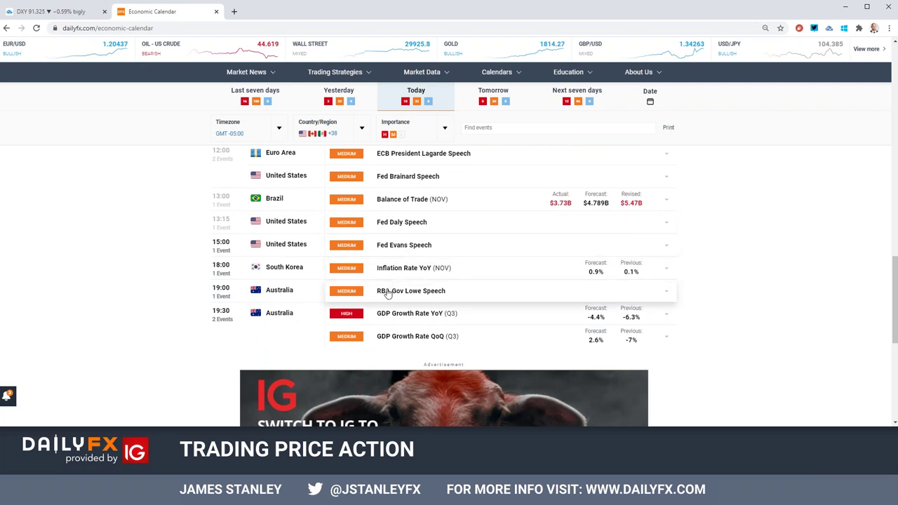
pyautogui.scroll(2, 457, 227)
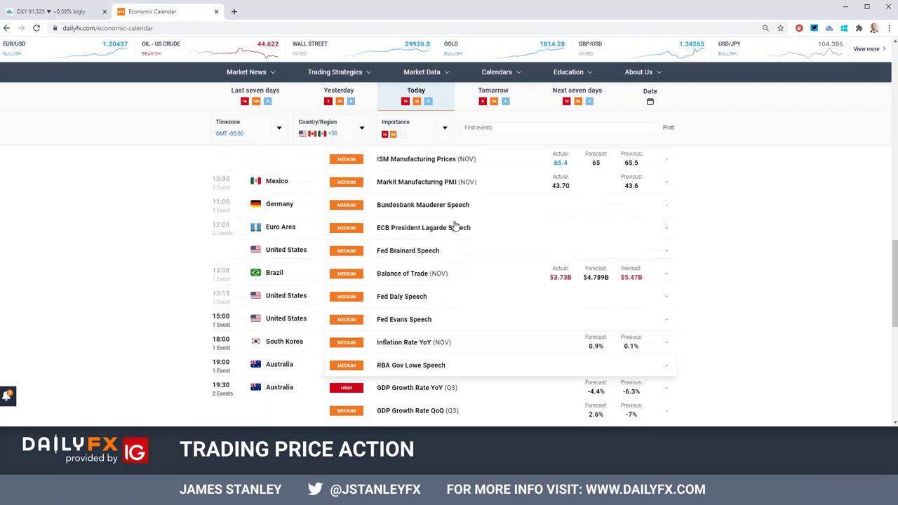
# - Show the calendar's next seven days and examine the United States events listed for Dec 2, 2020
pyautogui.click(567, 102)
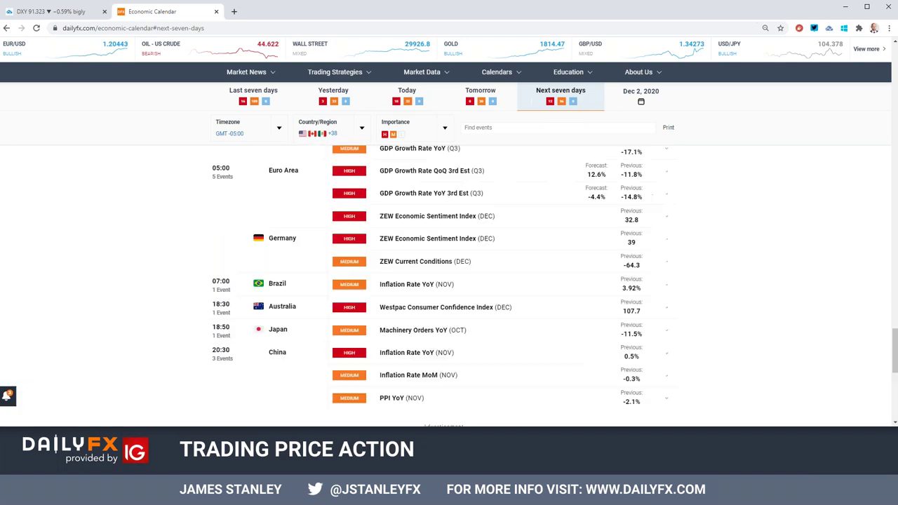
pyautogui.scroll(-10, 334, 282)
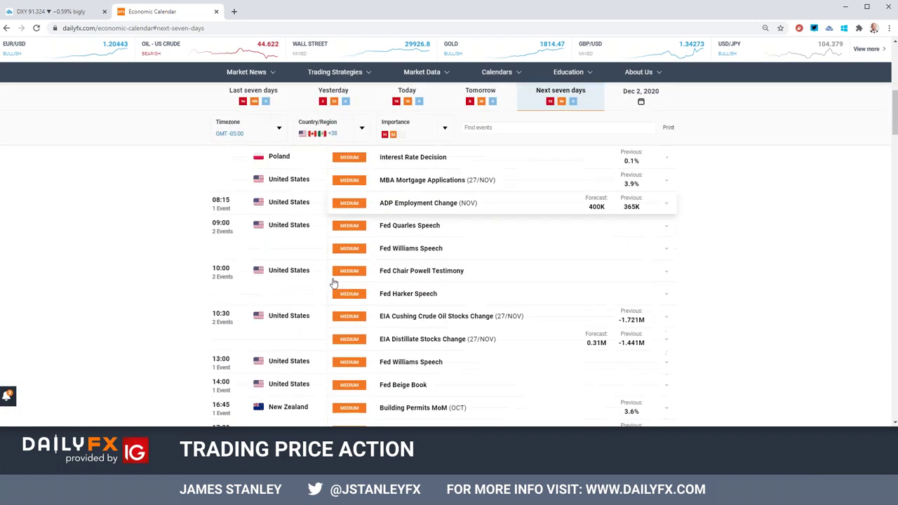
pyautogui.scroll(3, 334, 282)
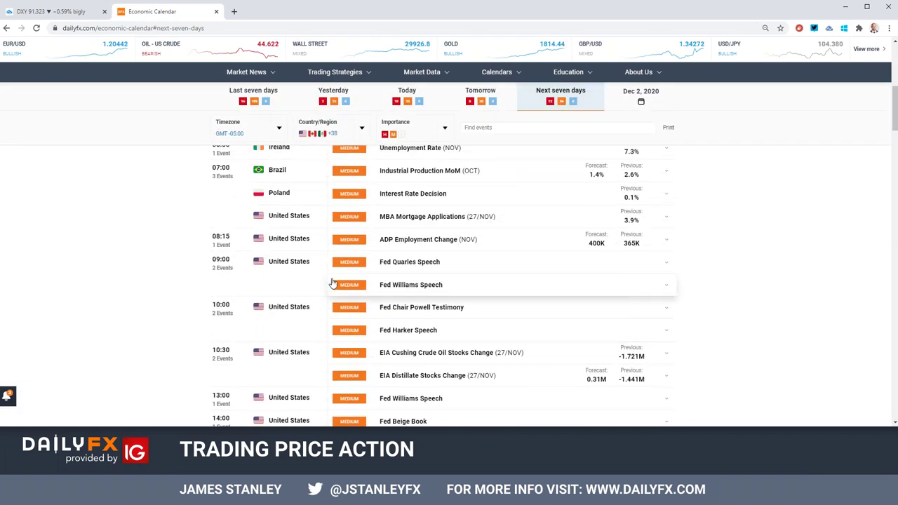
pyautogui.scroll(5, 334, 282)
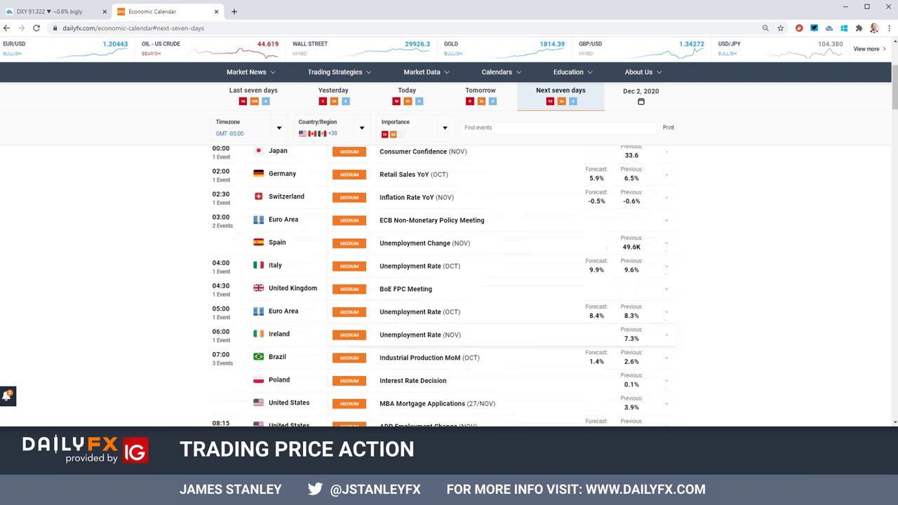
pyautogui.scroll(-5, 334, 283)
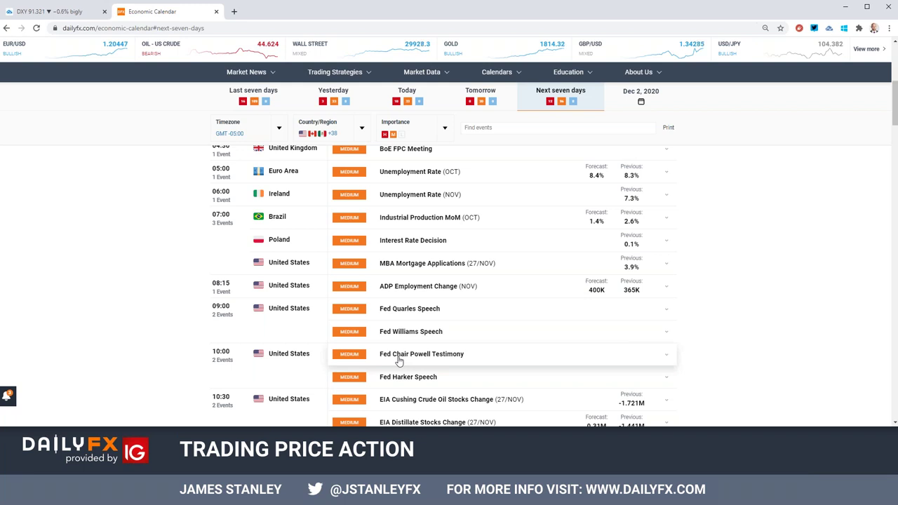
# - Return to the DXY chart in TradingView and view it on the 1 hour interval
pyautogui.click(63, 12)
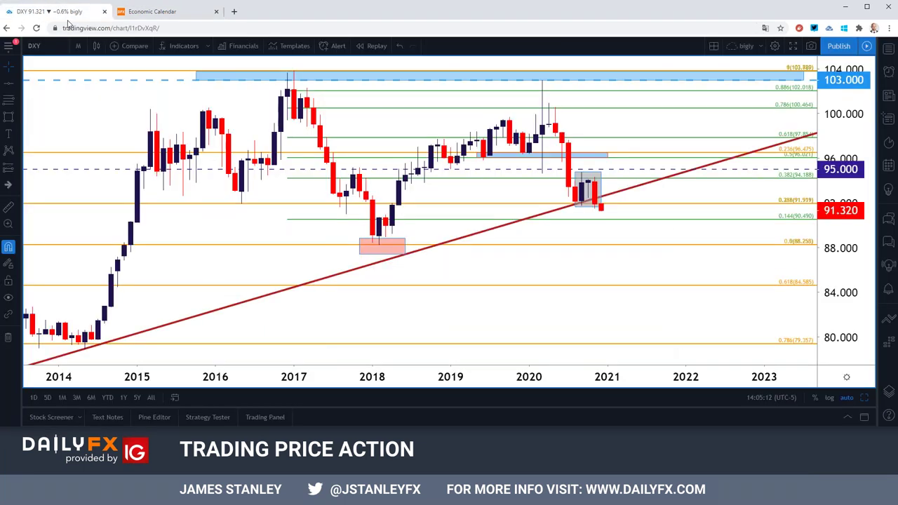
pyautogui.click(79, 46)
pyautogui.click(109, 245)
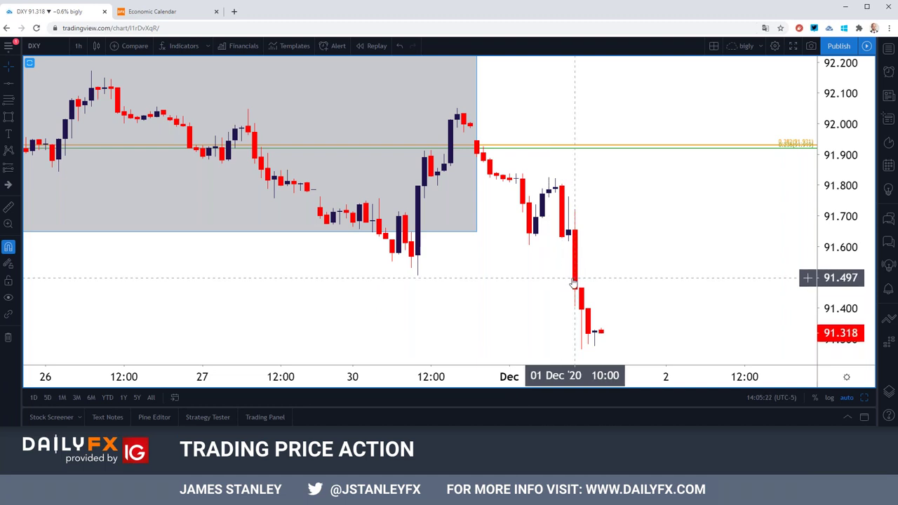
# - Switch to the Economic Calendar and examine upcoming events from the Fed Beige Book through the Dec 4 Non Farm Payrolls release
pyautogui.click(175, 11)
pyautogui.moveTo(186, 54)
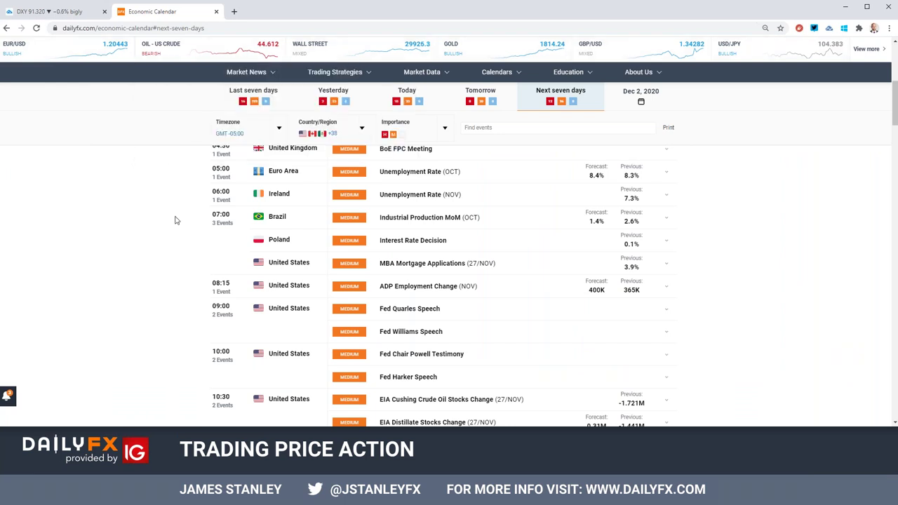
pyautogui.scroll(-3, 176, 219)
pyautogui.scroll(-1, 175, 218)
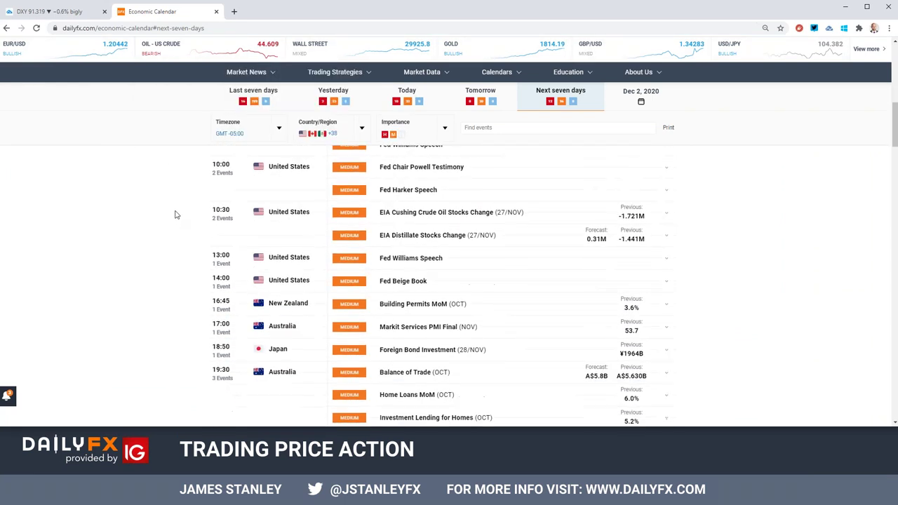
pyautogui.scroll(-1, 175, 219)
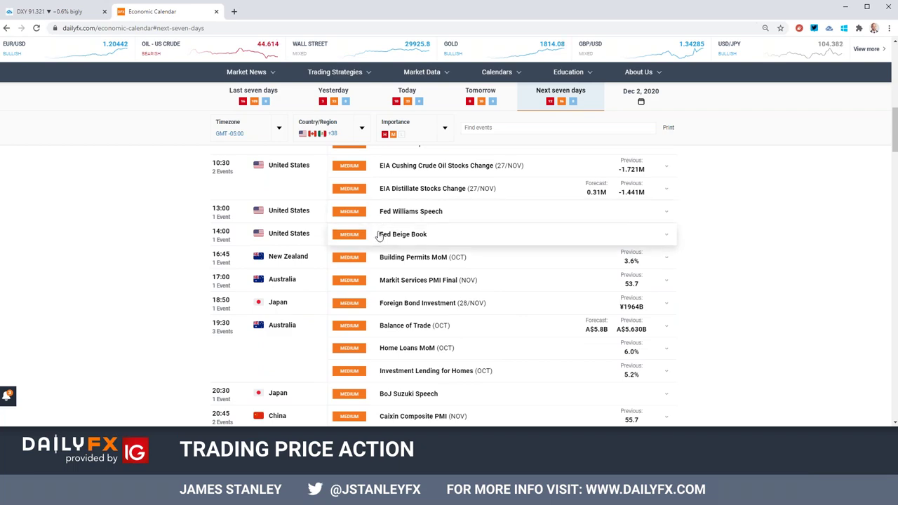
pyautogui.scroll(-3, 379, 236)
pyautogui.scroll(1, 379, 236)
pyautogui.scroll(-4, 379, 236)
pyautogui.scroll(-9, 379, 236)
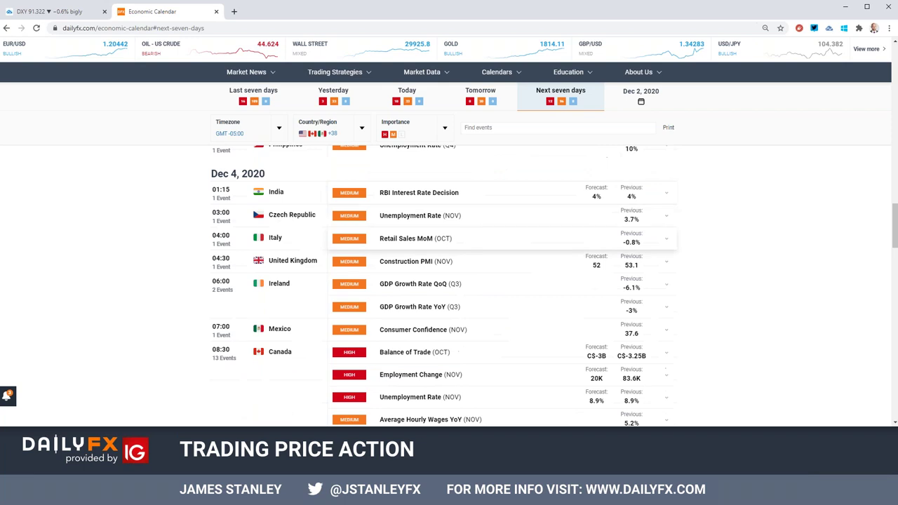
pyautogui.scroll(-5, 379, 236)
pyautogui.scroll(-1, 369, 279)
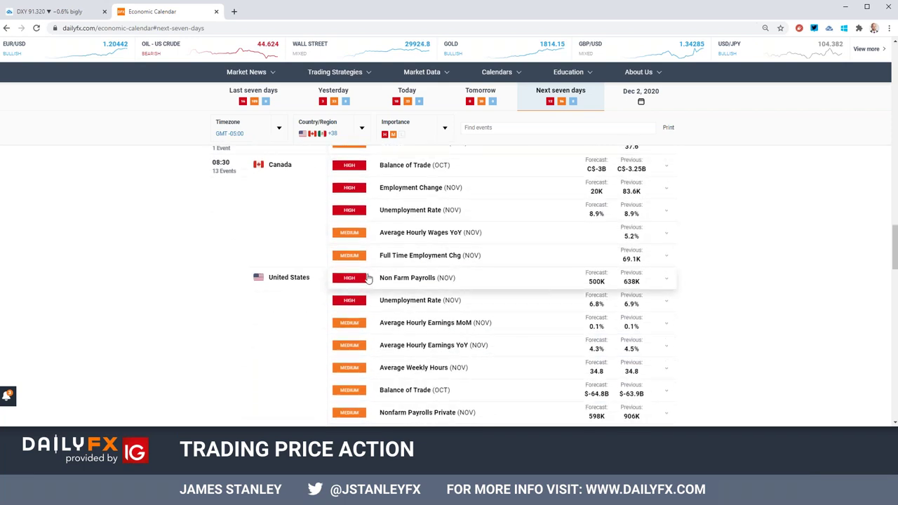
pyautogui.scroll(7, 368, 279)
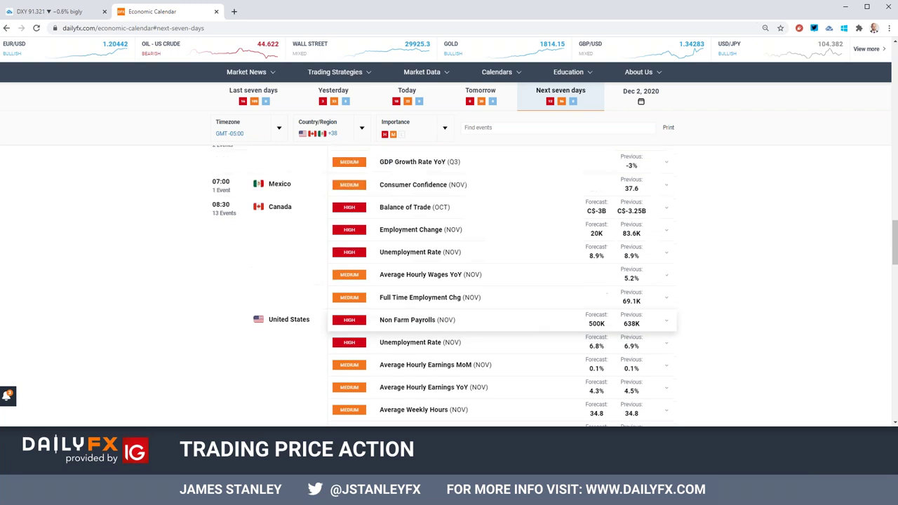
# - Return to the DXY chart in TradingView, set its interval to 4 hours, and delete the grey rectangle covering the November candles
pyautogui.click(31, 16)
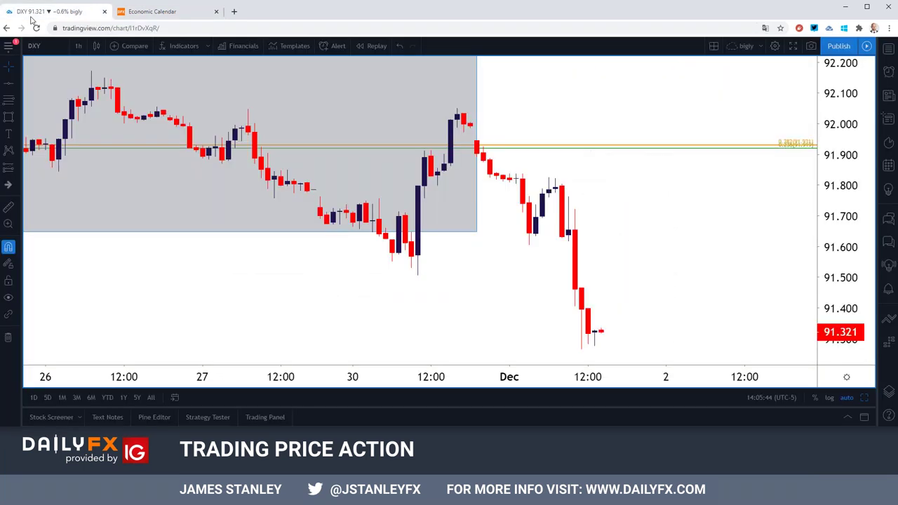
pyautogui.click(81, 45)
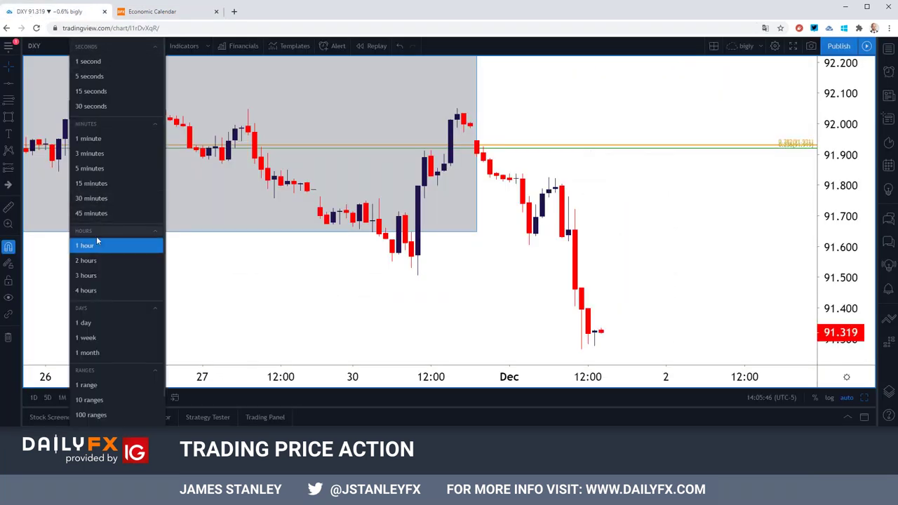
pyautogui.click(94, 292)
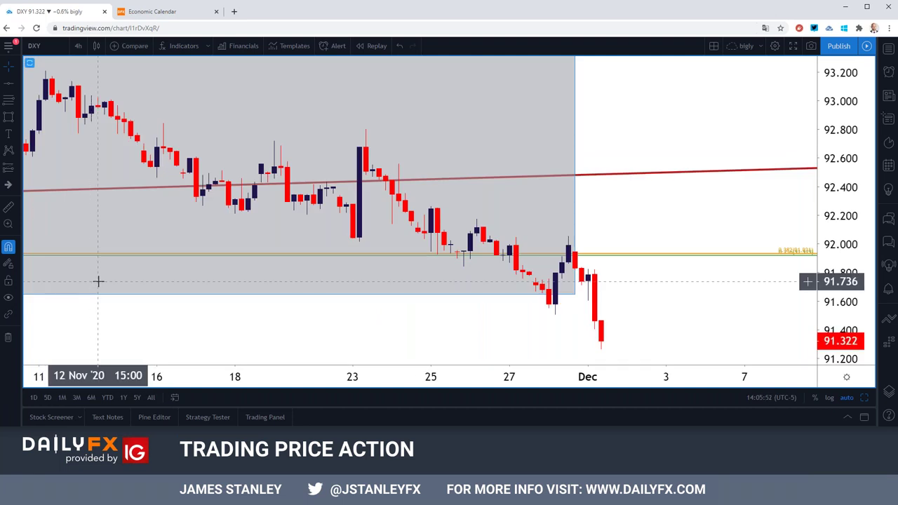
pyautogui.click(124, 295)
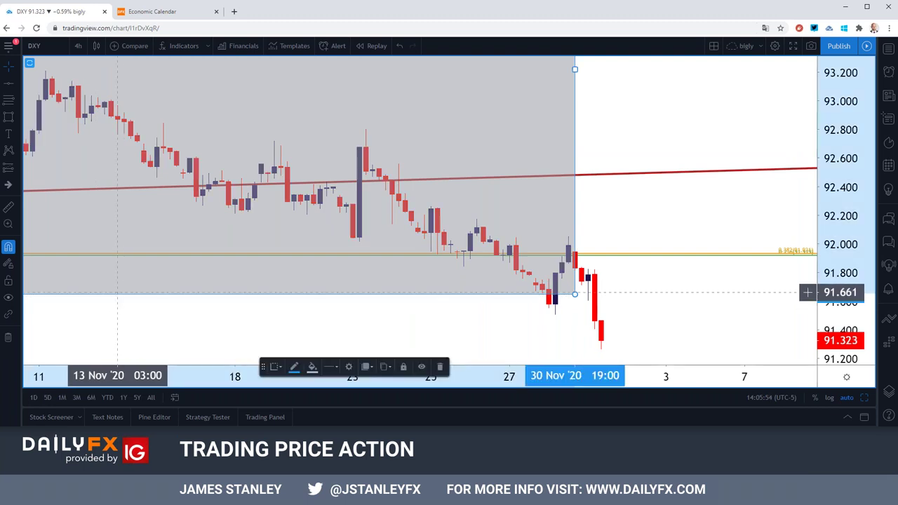
pyautogui.press('Delete')
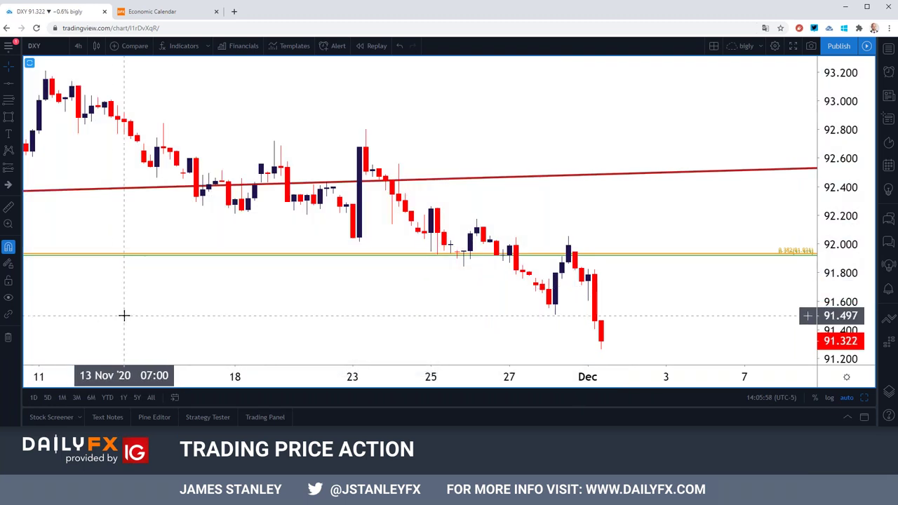
# - Set the DXY chart to the 1 hour interval and place a horizontal ray at the Nov 30 swing low, about 91.506
pyautogui.click(77, 46)
pyautogui.click(85, 245)
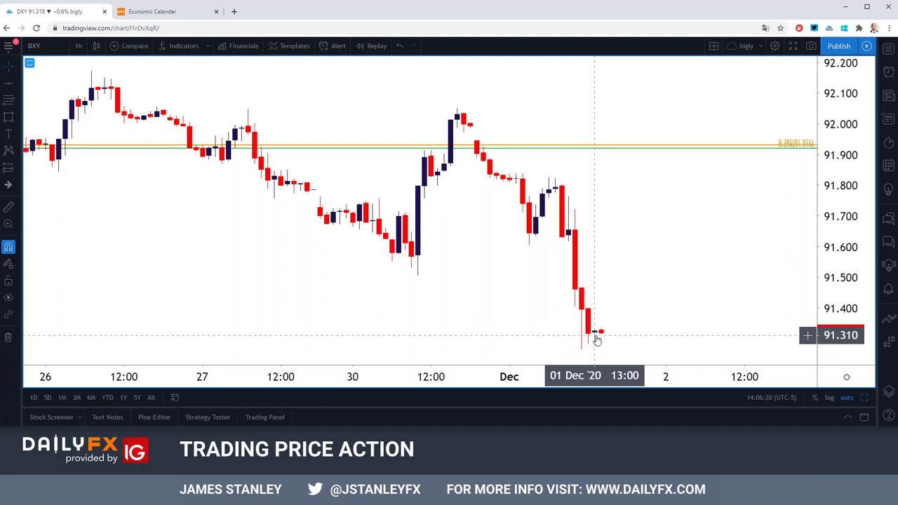
pyautogui.click(20, 84)
pyautogui.click(48, 176)
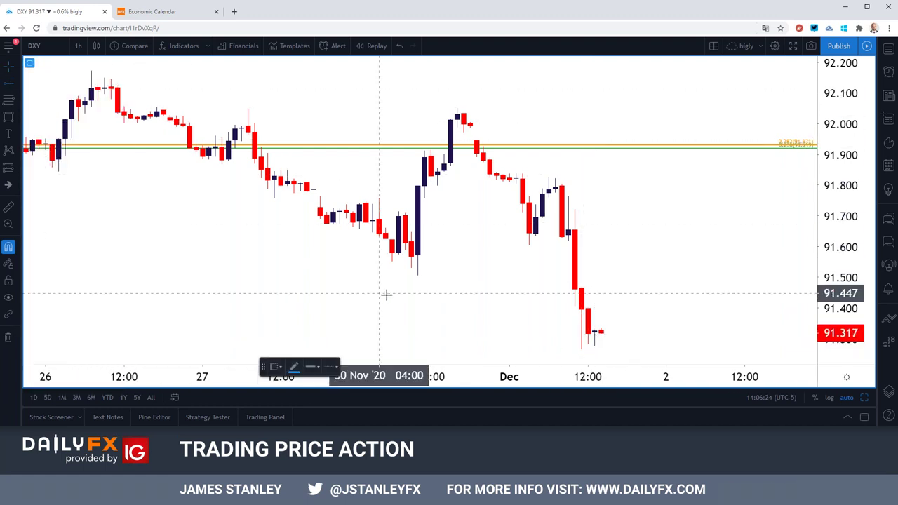
pyautogui.click(417, 277)
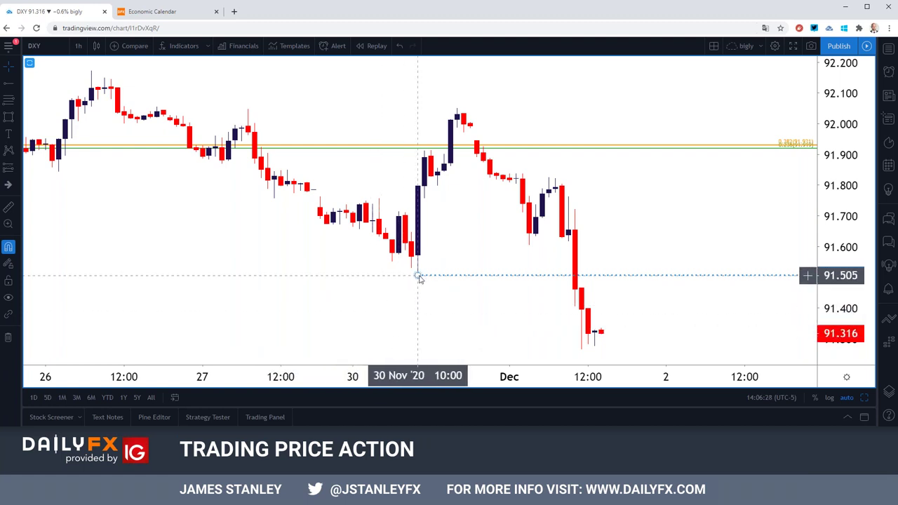
# - Place a horizontal ray at the Dec 1 intraday high and adjust its start to the 08:00 candle at about 91.797
pyautogui.click(18, 84)
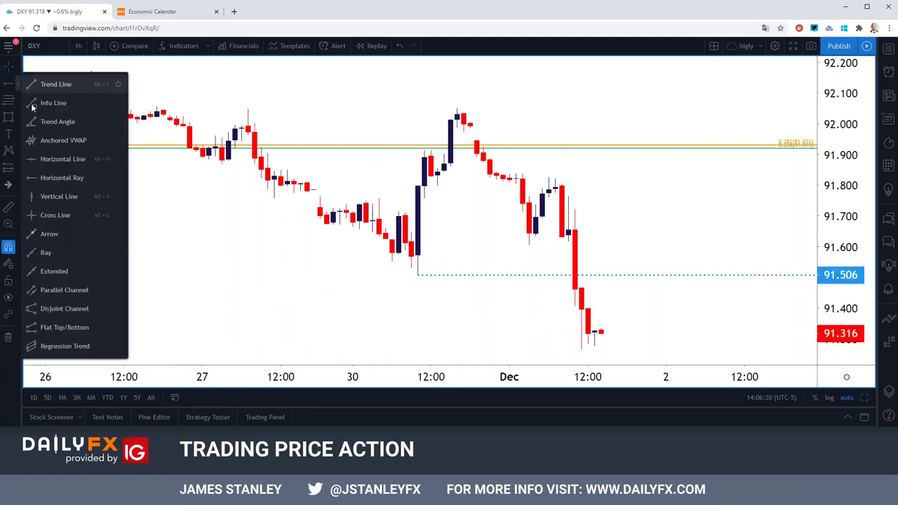
pyautogui.click(59, 178)
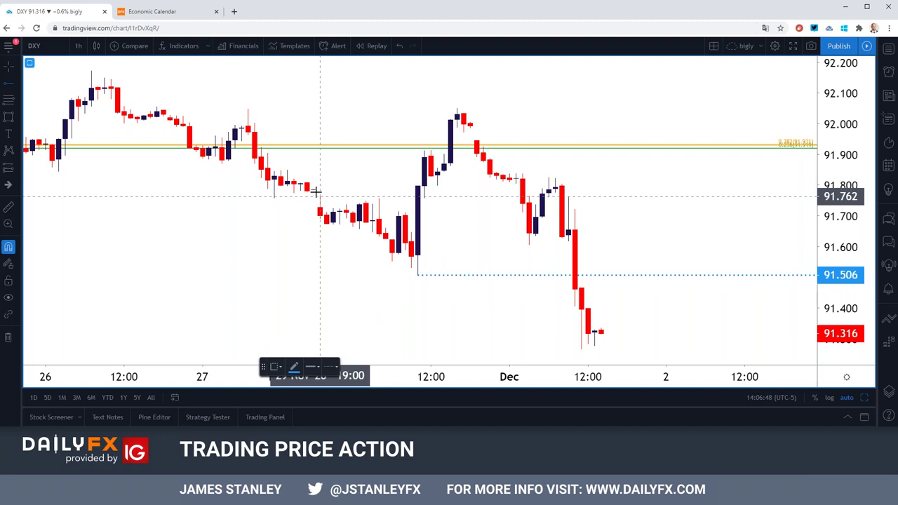
pyautogui.click(550, 187)
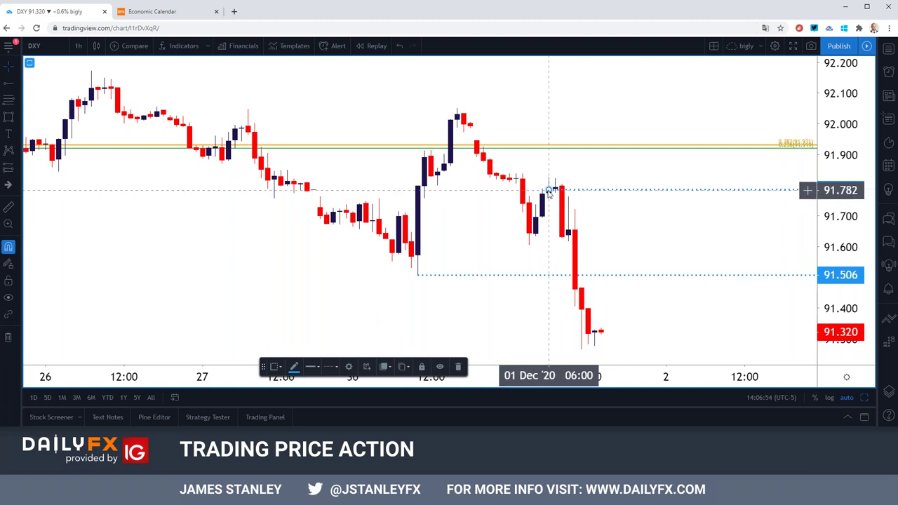
pyautogui.moveTo(550, 190); pyautogui.dragTo(561, 185)
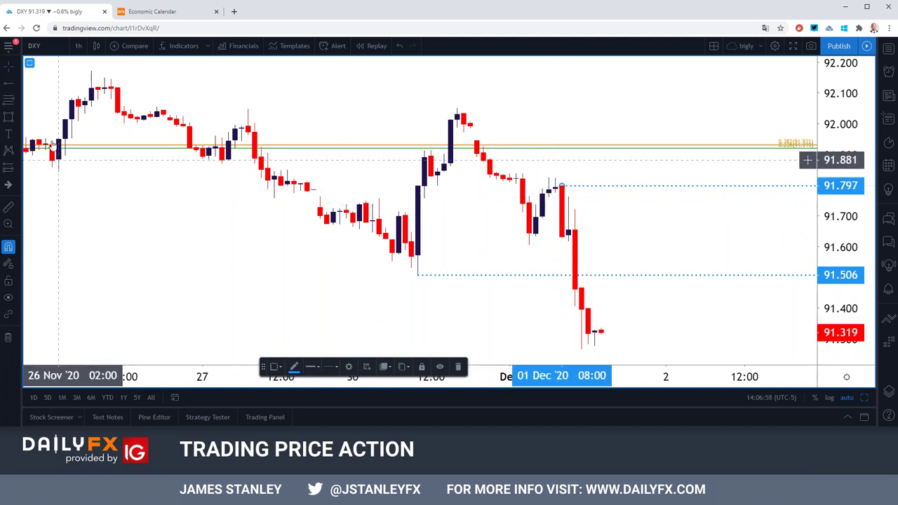
# - Add another horizontal ray just below the upper Dec 1 ray, at about 91.771
pyautogui.click(17, 83)
pyautogui.click(38, 176)
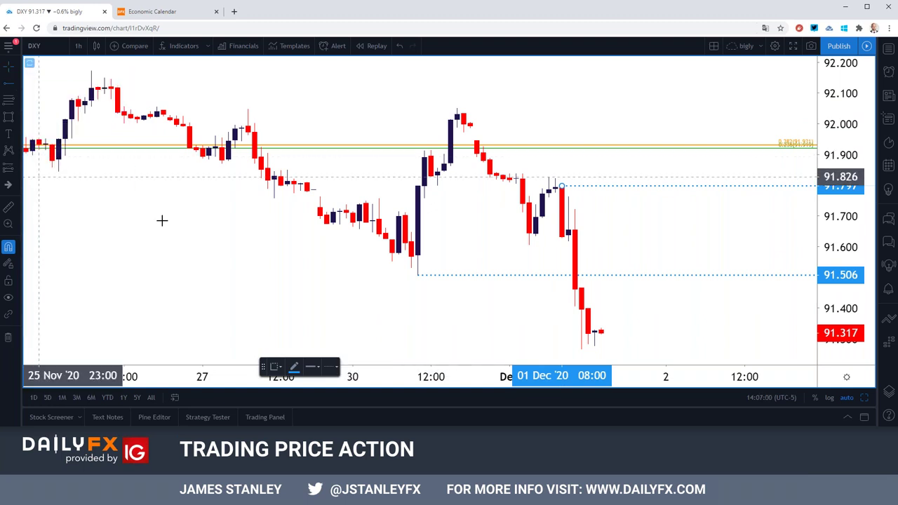
pyautogui.click(561, 193)
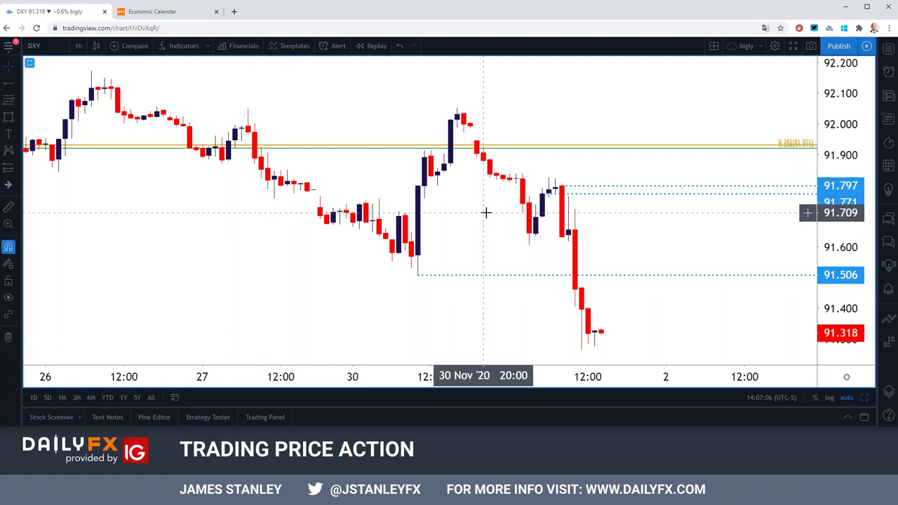
# - Examine DXY against its long-term trendline and Fibonacci levels on the 1 day interval and on the 1 month interval
pyautogui.scroll(-2, 491, 213)
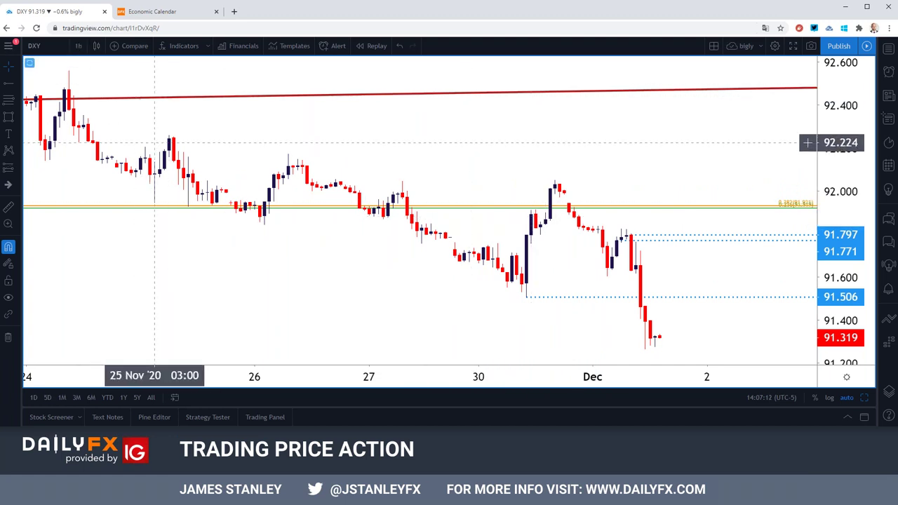
pyautogui.click(78, 45)
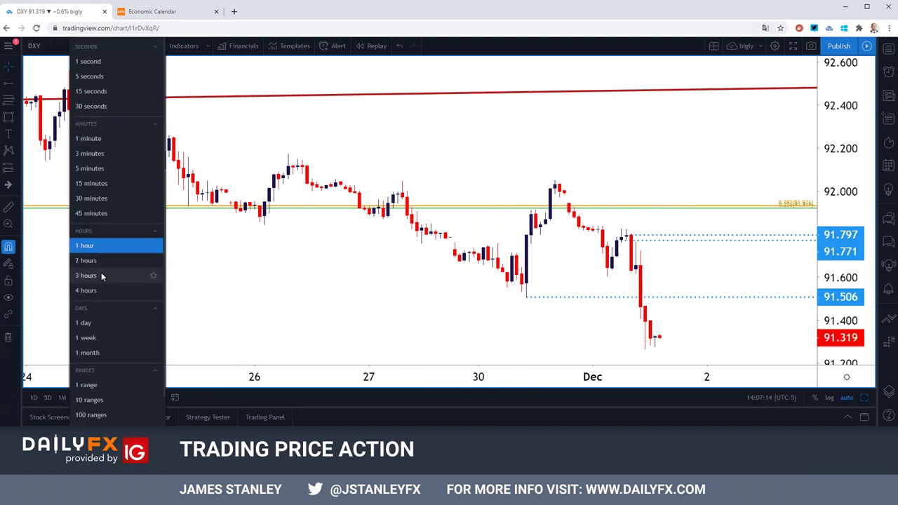
pyautogui.click(97, 322)
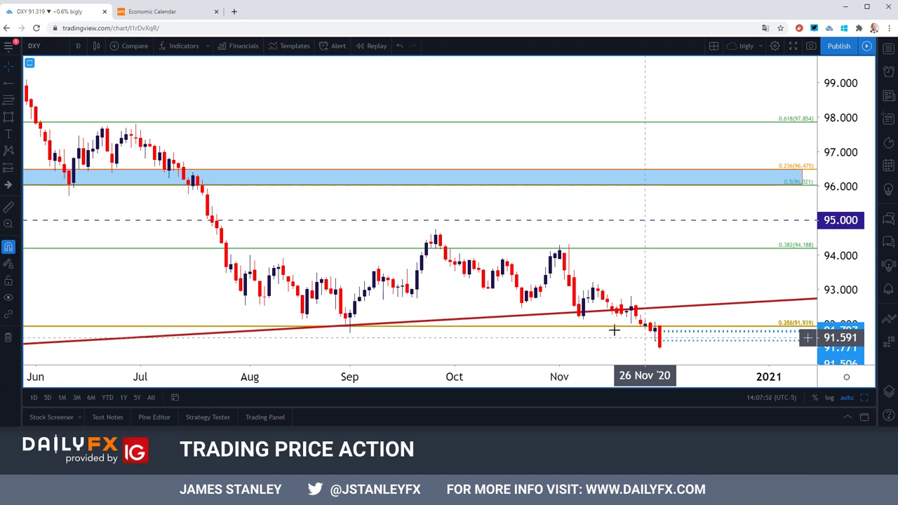
pyautogui.click(78, 46)
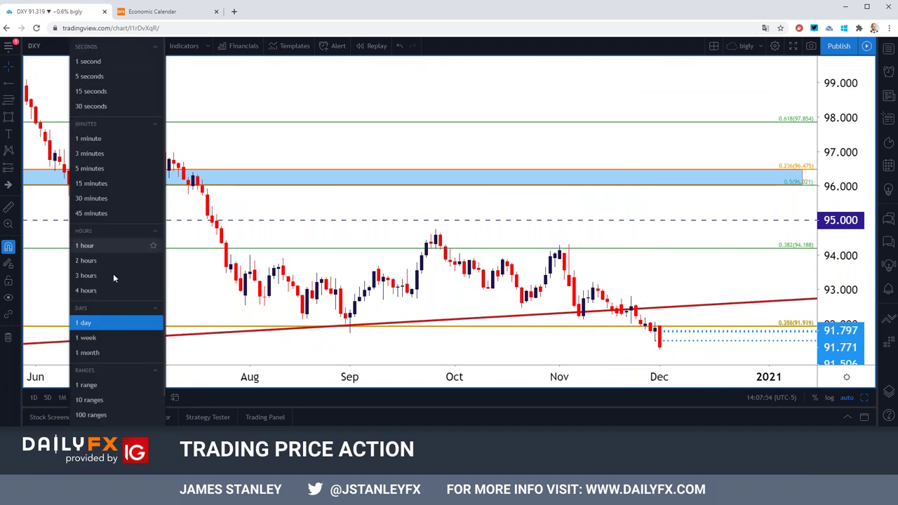
pyautogui.click(107, 351)
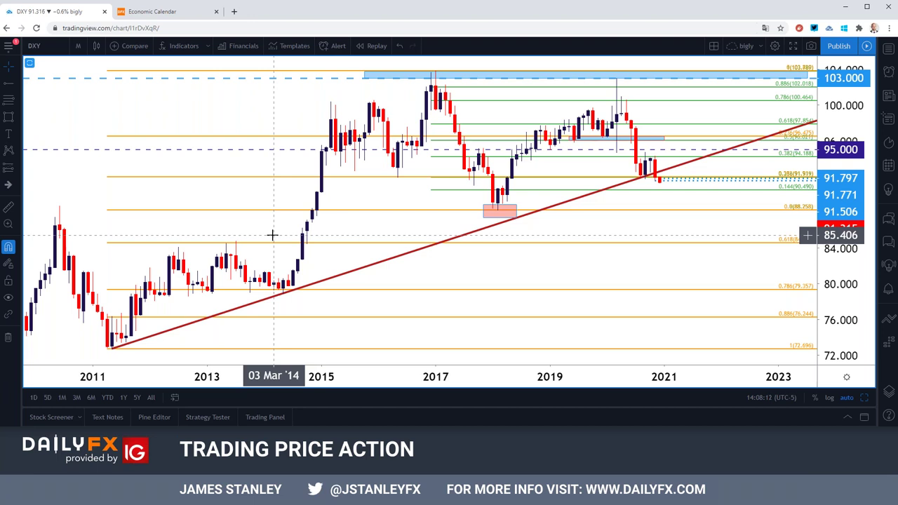
# - Search the symbols for gold and load the TVC GOLD (US$/OZ) chart
pyautogui.click(45, 48)
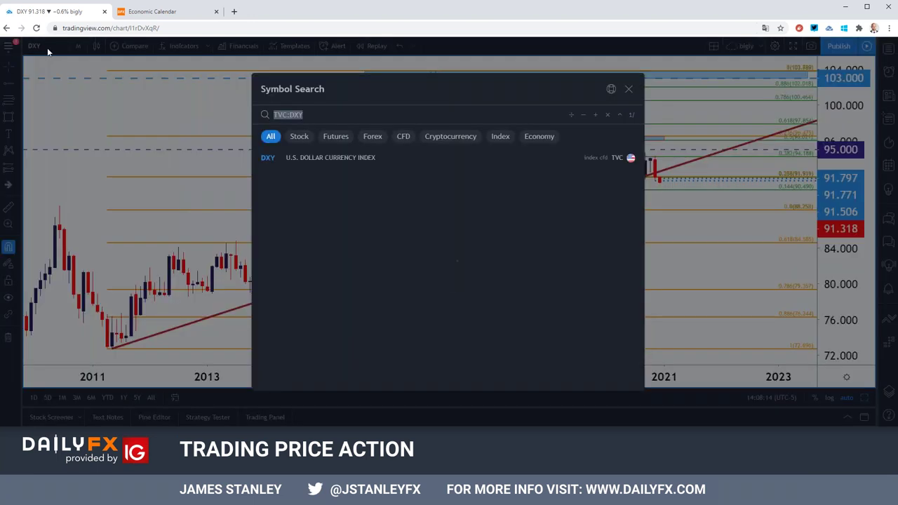
pyautogui.write('gold')
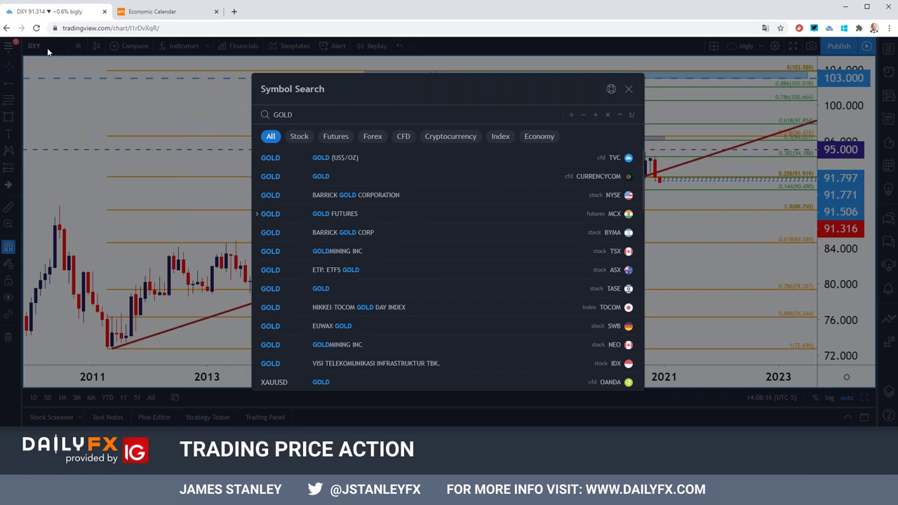
pyautogui.press('Down')
pyautogui.press('Return')
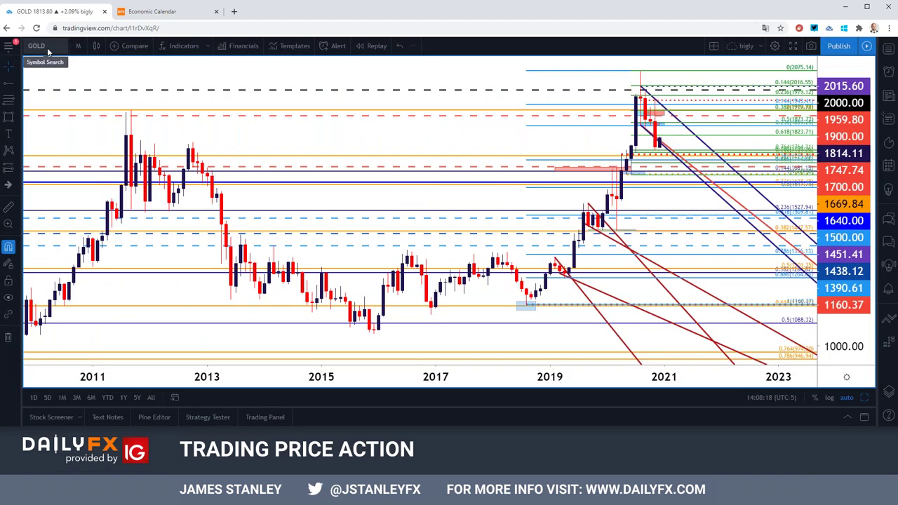
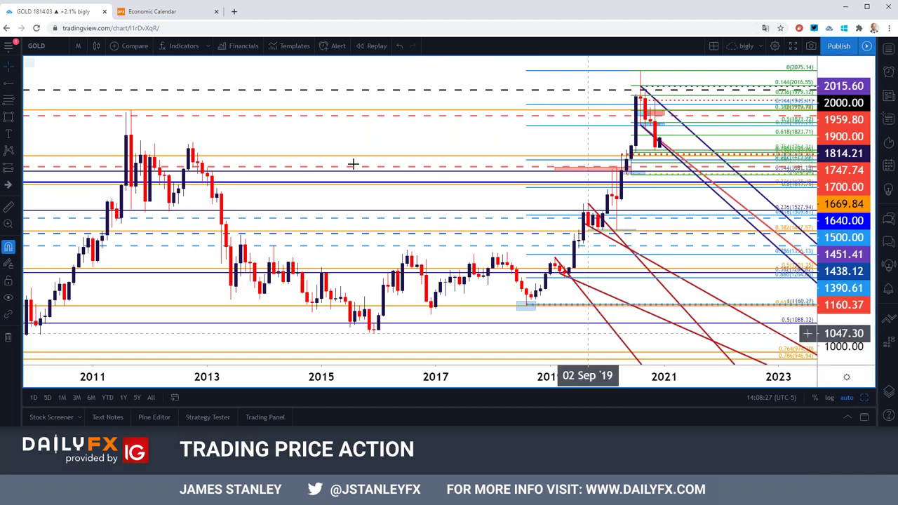
# - Set the gold chart to the 1 day interval and show price action from the spring 2020 lows to December
pyautogui.click(78, 45)
pyautogui.click(98, 324)
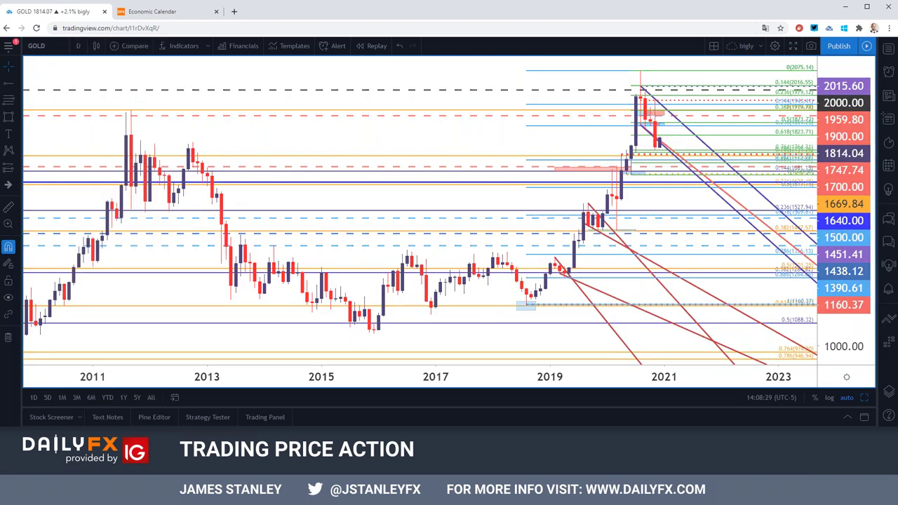
pyautogui.scroll(-2, 107, 331)
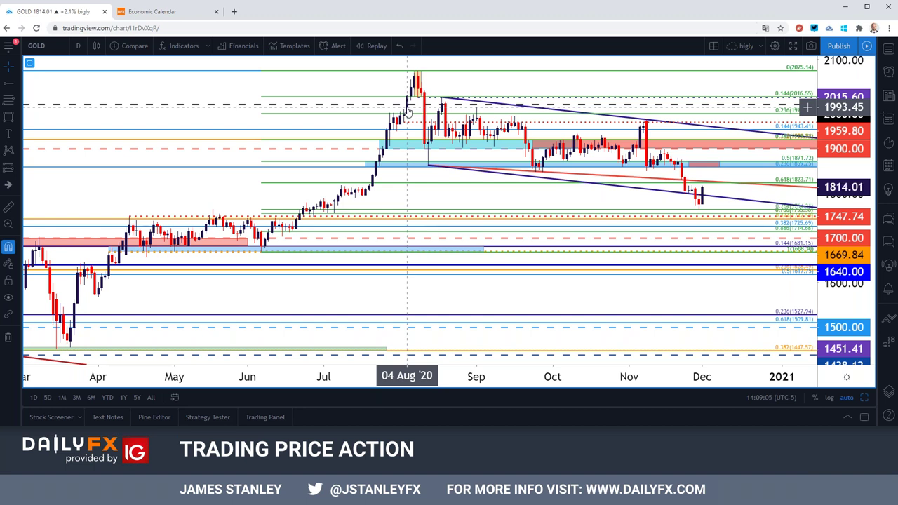
# - Check the oscillator pane at gold's August peak, restore the full price pane, and examine the daily candles since that peak
pyautogui.hotkey('ctrl', 'z')
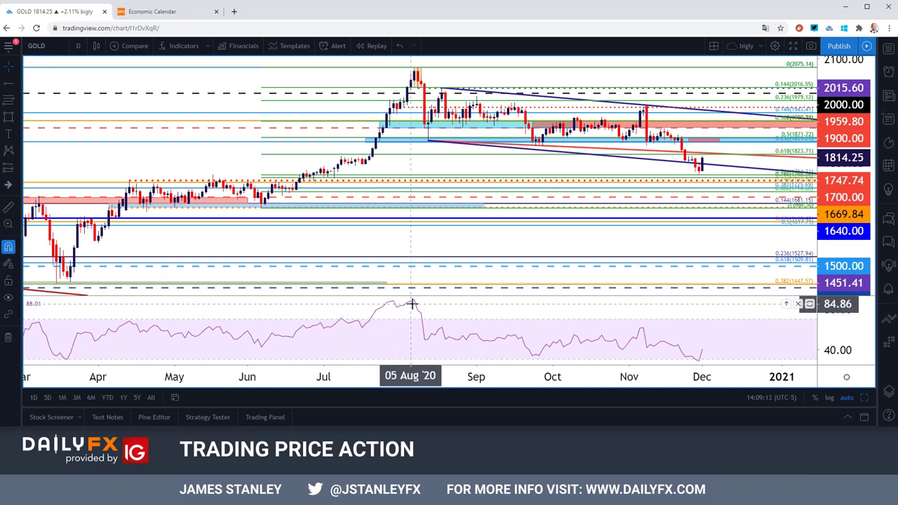
pyautogui.doubleClick(400, 235)
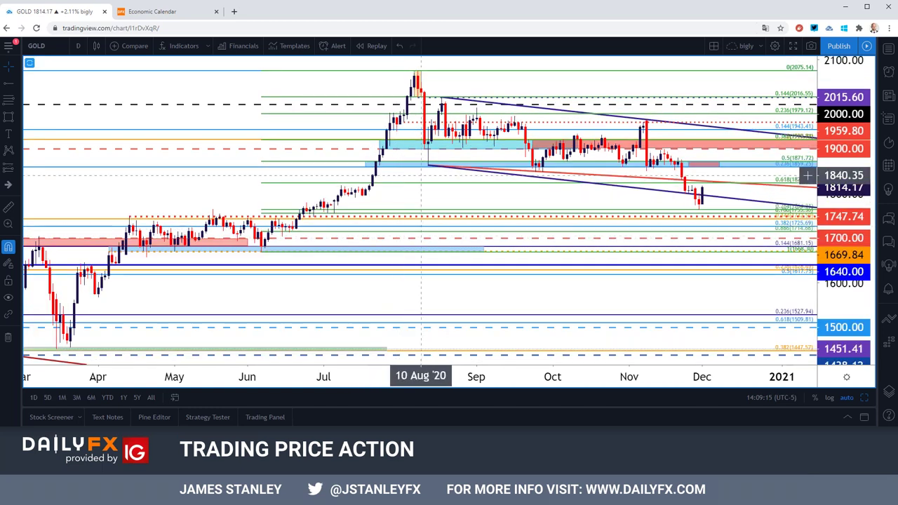
pyautogui.scroll(4, 391, 148)
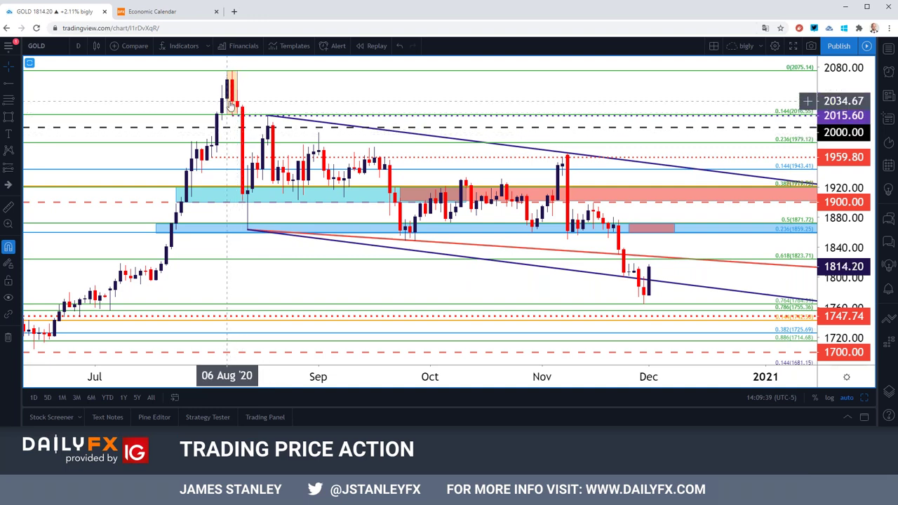
pyautogui.click(236, 105)
pyautogui.scroll(-2, 236, 105)
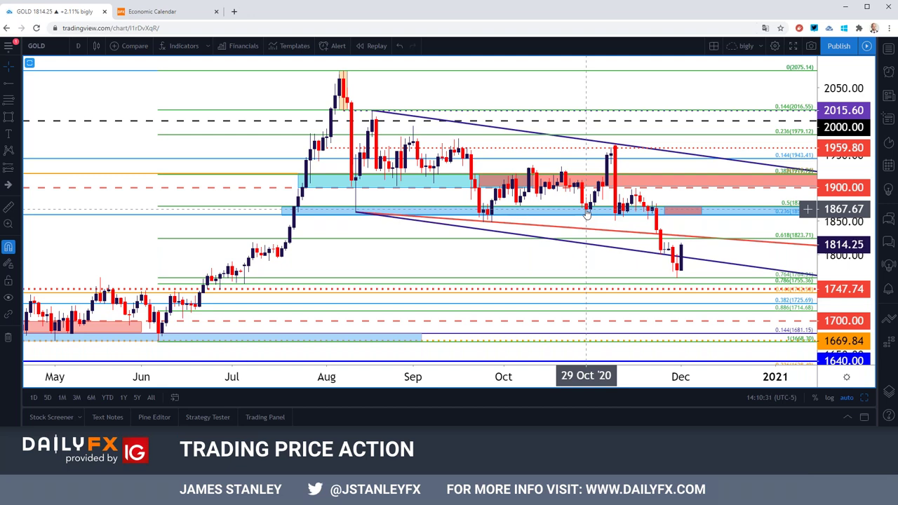
# - Search the symbol list for XAUUSD and close the search without changing the chart
pyautogui.click(37, 47)
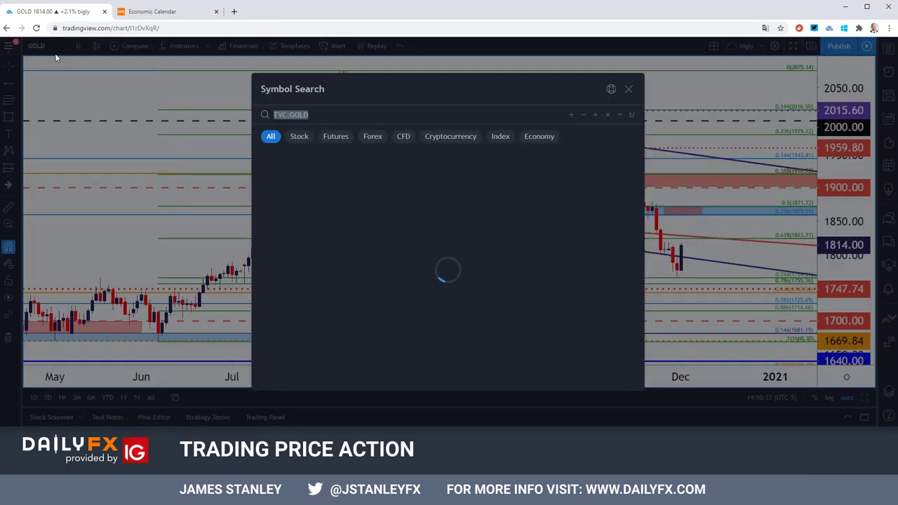
pyautogui.write('XAUUSD')
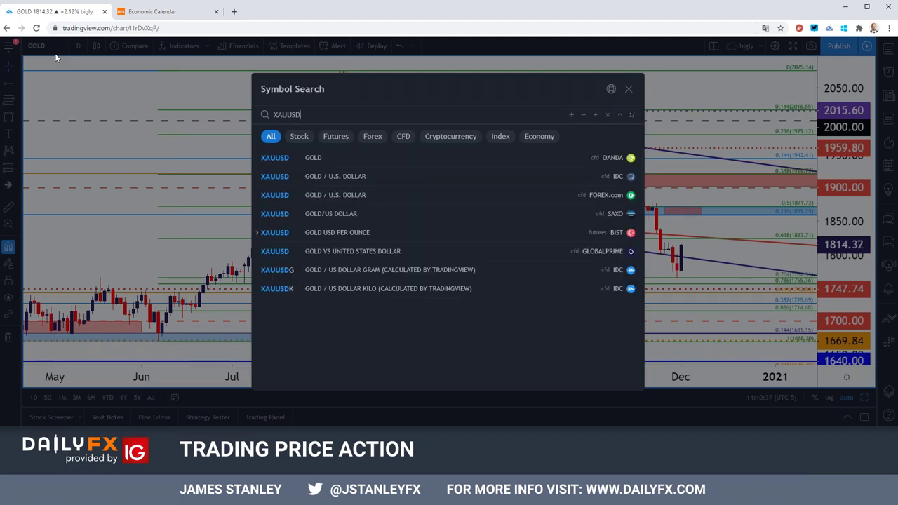
pyautogui.press('Escape')
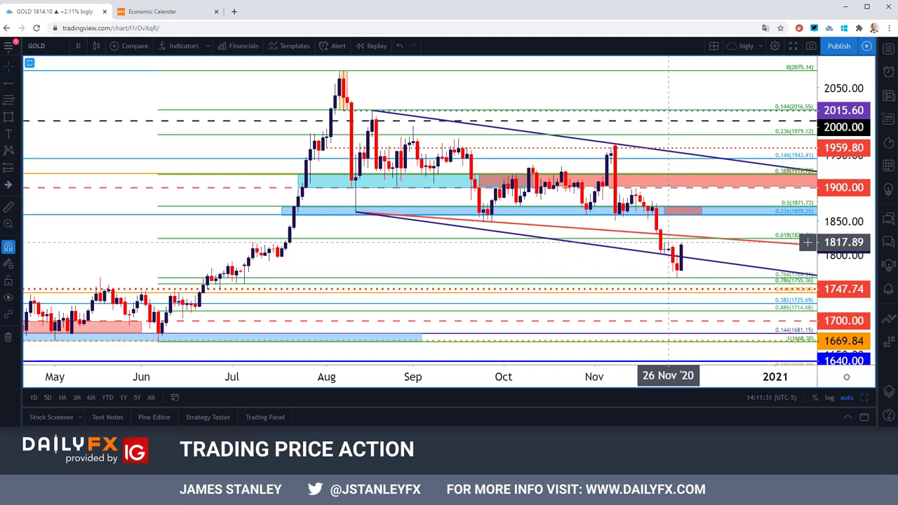
# - Maximize the gold chart containing the DXY correlation coefficient from the four-chart layout and set it to the 1 week interval
pyautogui.click(863, 398)
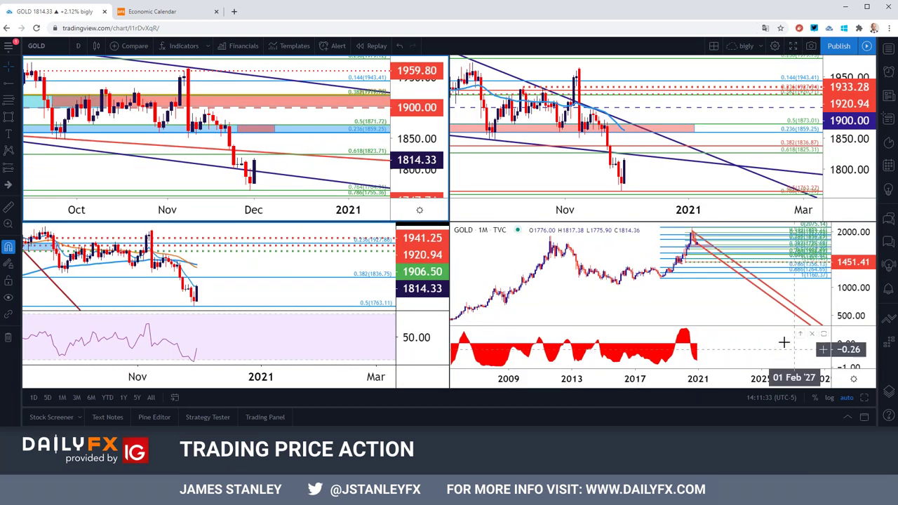
pyautogui.click(866, 399)
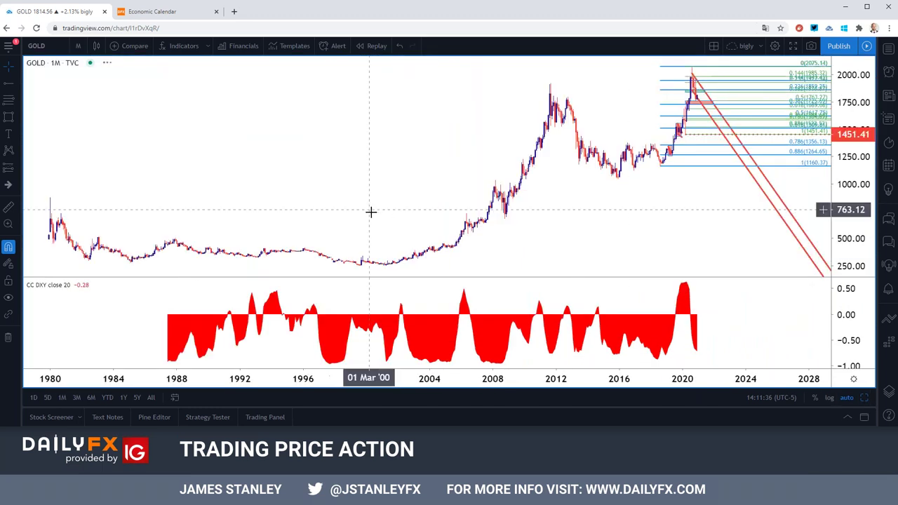
pyautogui.click(80, 46)
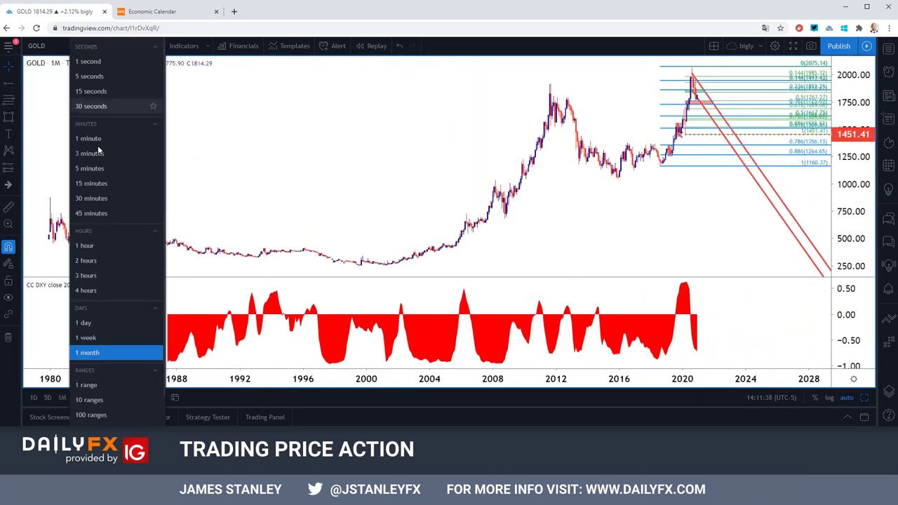
pyautogui.click(87, 338)
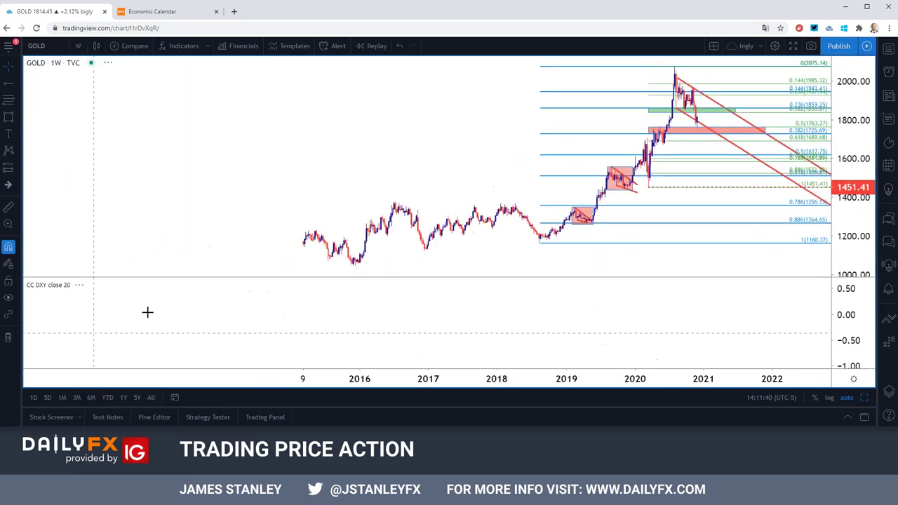
# - Examine gold's weekly 20-period correlation with DXY across past years and up to the Nov 30, 2020 candle
pyautogui.hscroll(3, 110, 325)
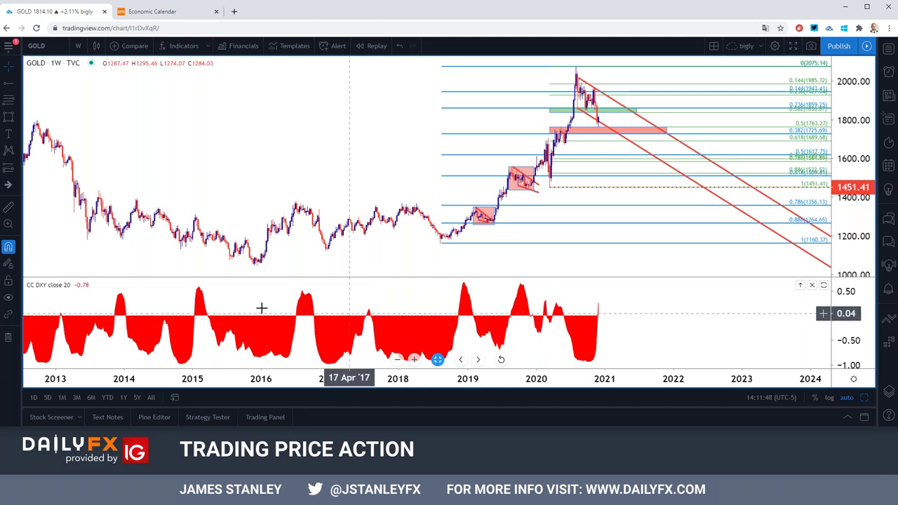
pyautogui.moveTo(44, 290)
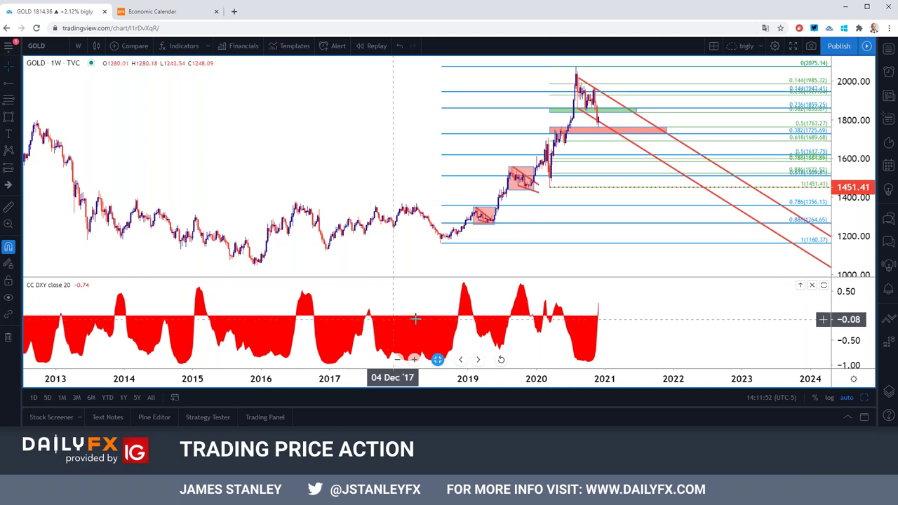
pyautogui.scroll(-4, 550, 325)
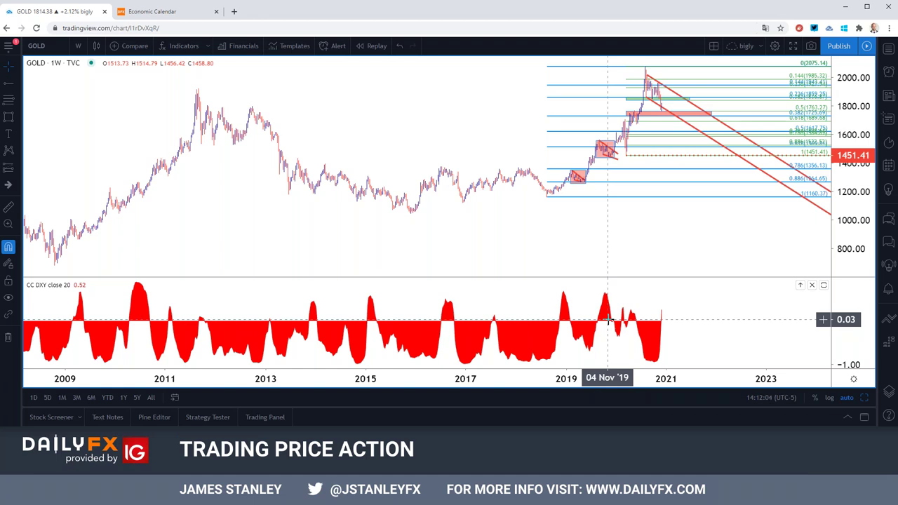
pyautogui.scroll(3, 608, 319)
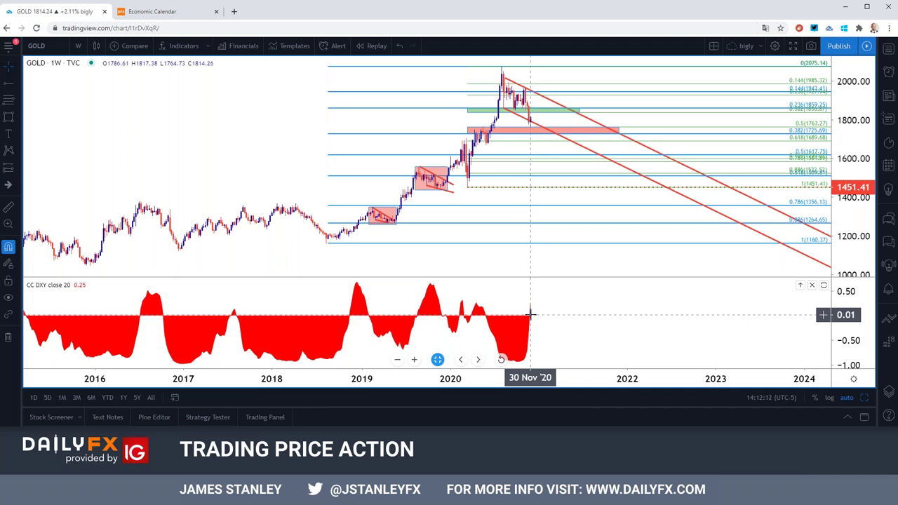
# - Compare gold's 20-period correlation with DXY on the 1 day, 4 hours and 1 hour intervals
pyautogui.click(78, 45)
pyautogui.click(85, 323)
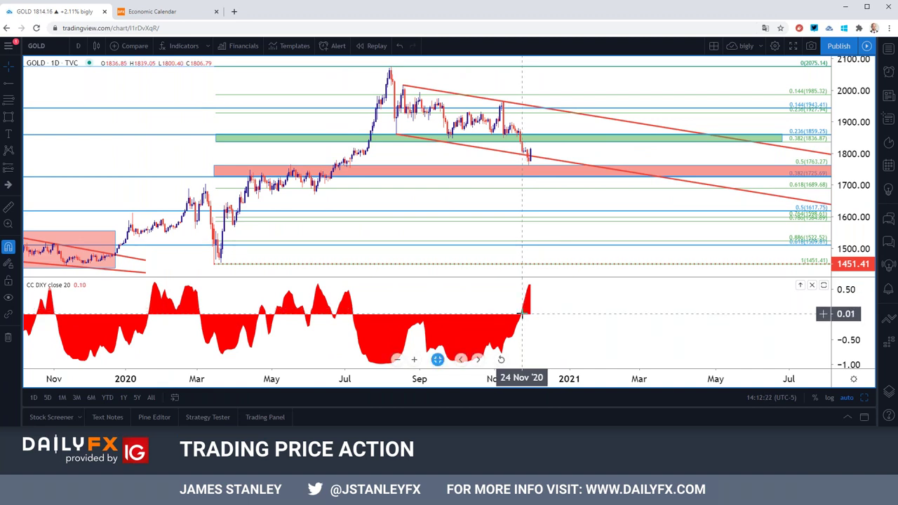
pyautogui.click(76, 47)
pyautogui.click(88, 288)
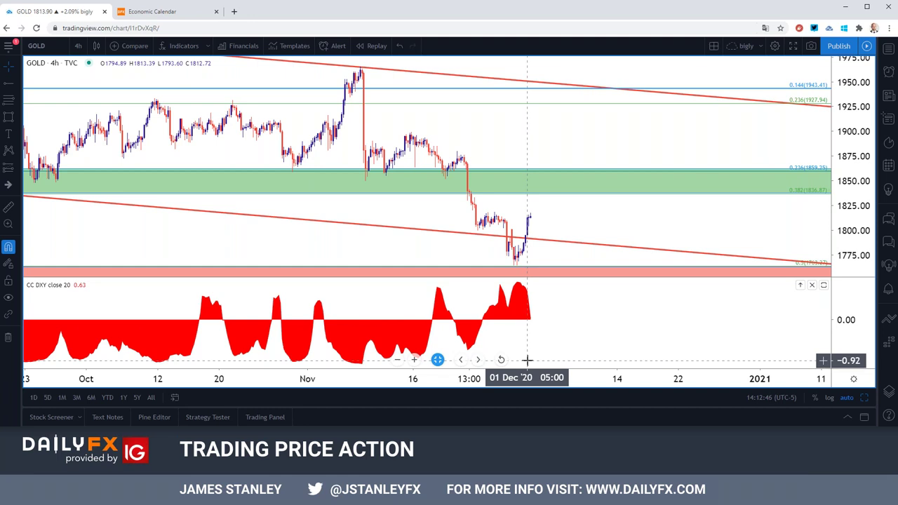
pyautogui.click(78, 46)
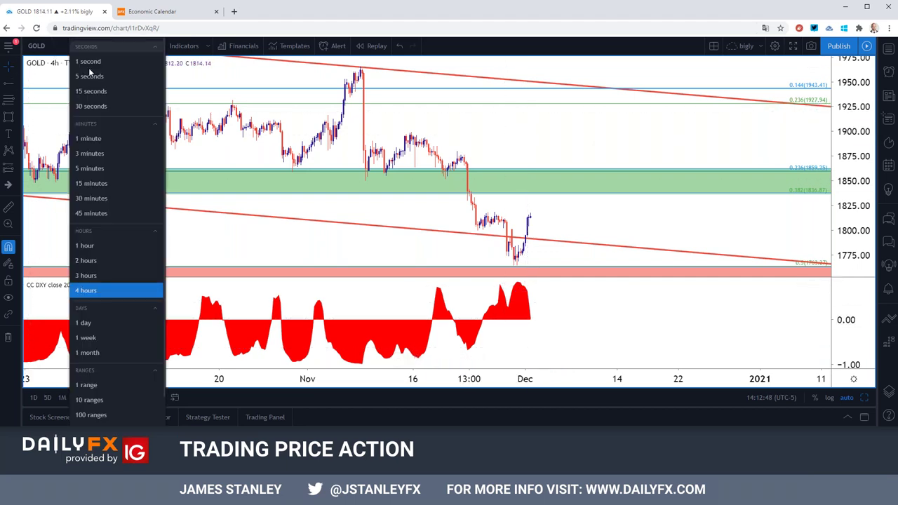
pyautogui.click(107, 243)
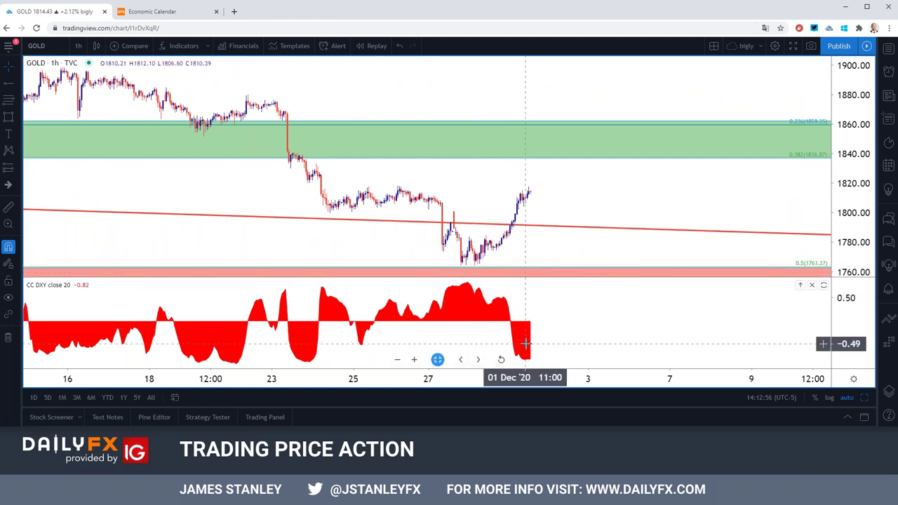
pyautogui.scroll(-5, 525, 344)
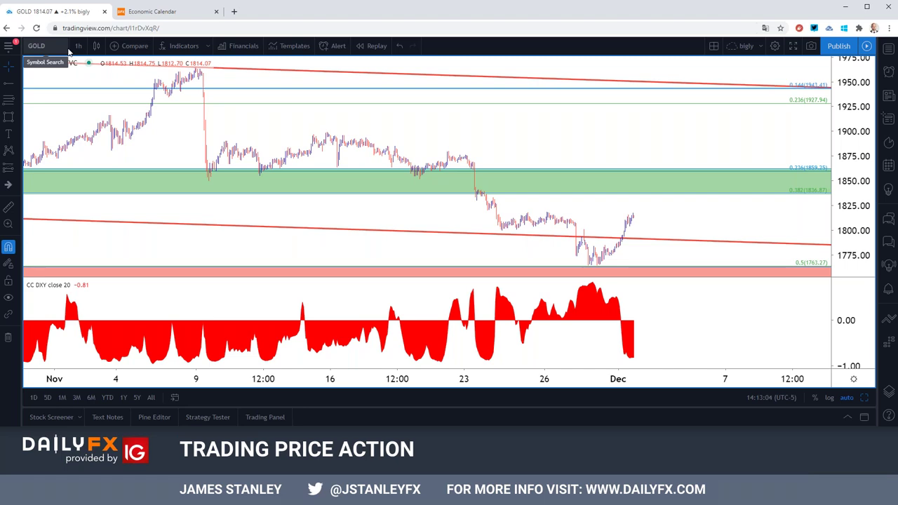
# - Return gold to the 1 day interval and examine its DXY correlation from mid-2018 through 2020
pyautogui.click(78, 47)
pyautogui.click(88, 323)
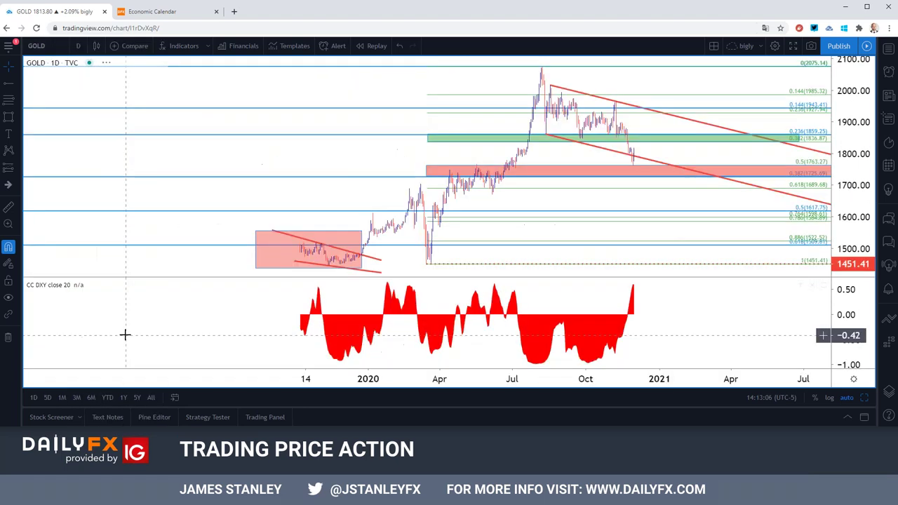
pyautogui.scroll(4, 214, 298)
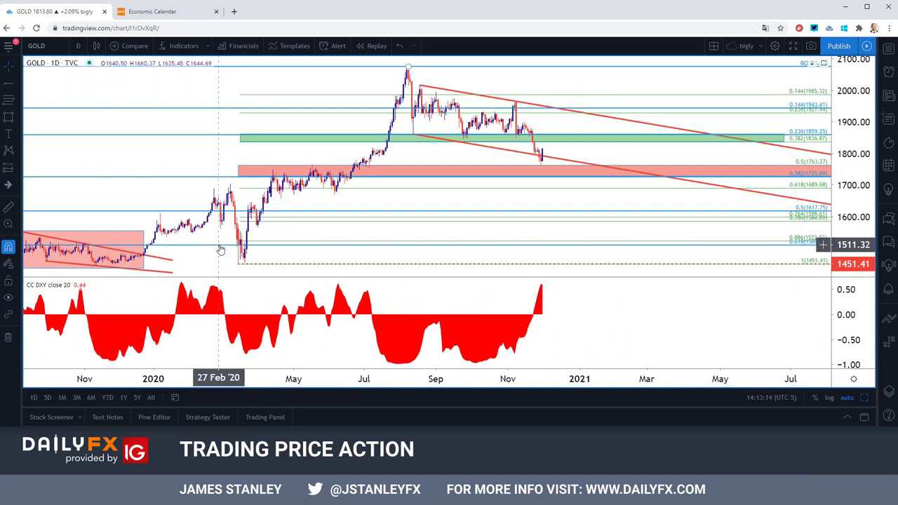
pyautogui.scroll(-4, 220, 250)
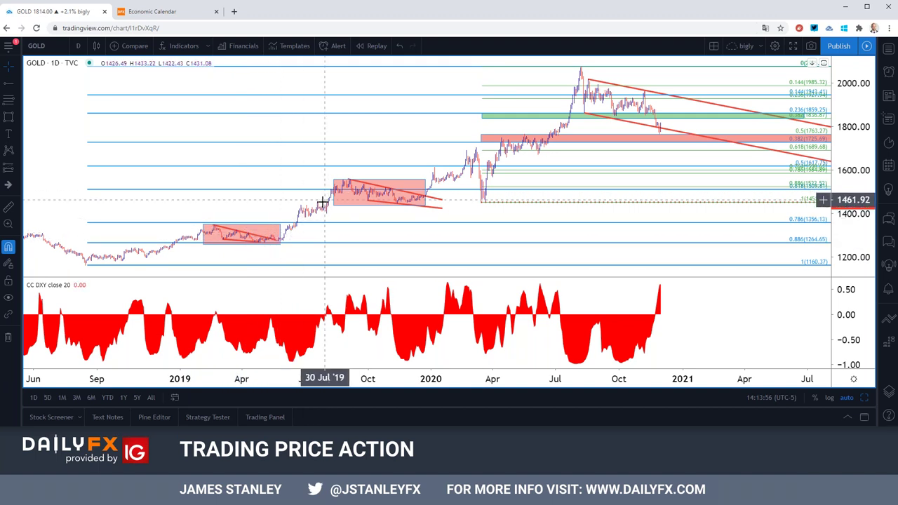
# - Examine the end of gold's early-2019 consolidation box and the August to December 2019 box against the DXY correlation
pyautogui.click(281, 238)
pyautogui.click(335, 192)
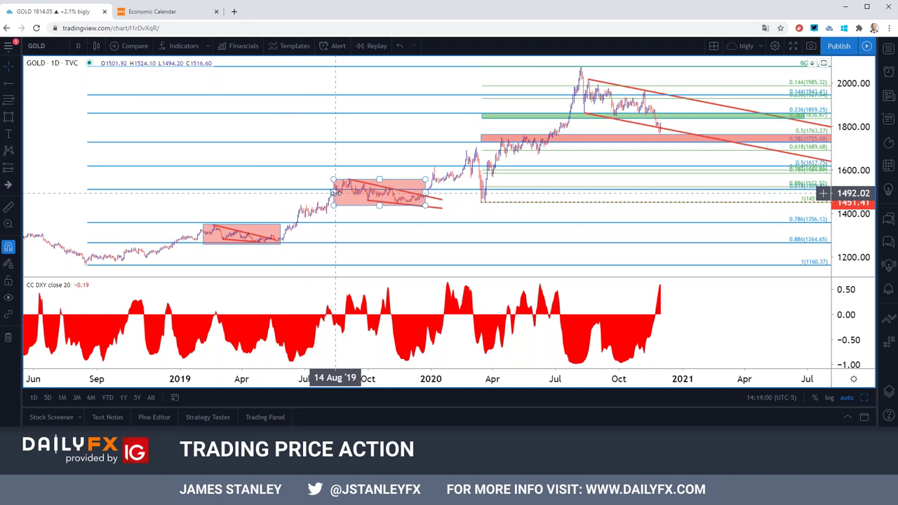
pyautogui.click(381, 190)
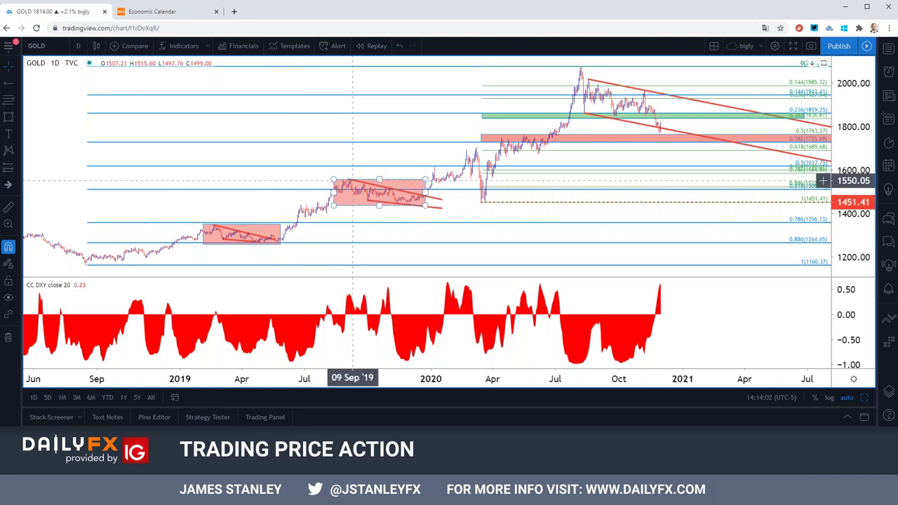
pyautogui.click(425, 200)
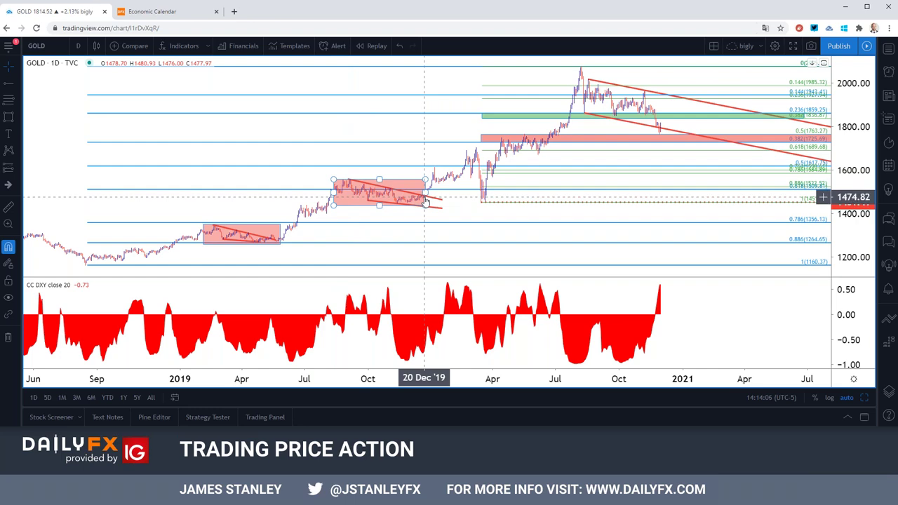
# - Measure gold's decline from the 9 March 2020 high to that month's low and clear the measurement
pyautogui.scroll(3, 425, 201)
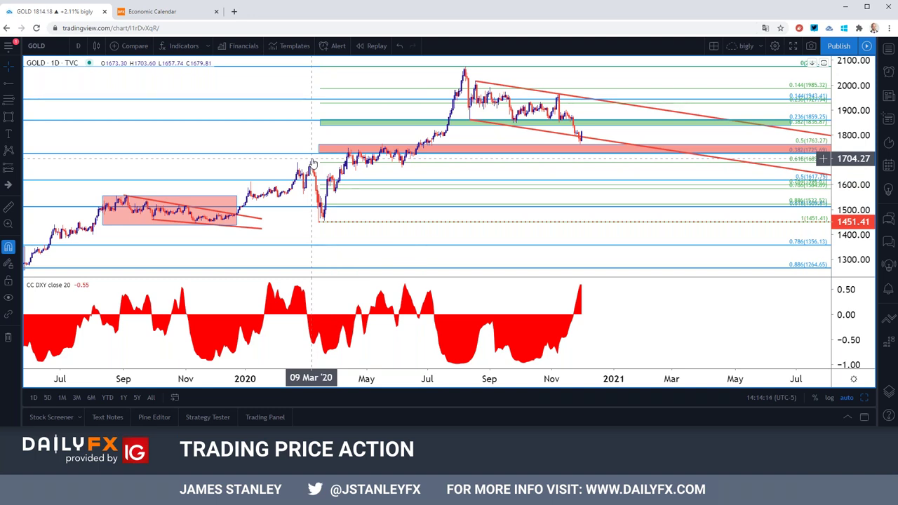
pyautogui.scroll(2, 72, 173)
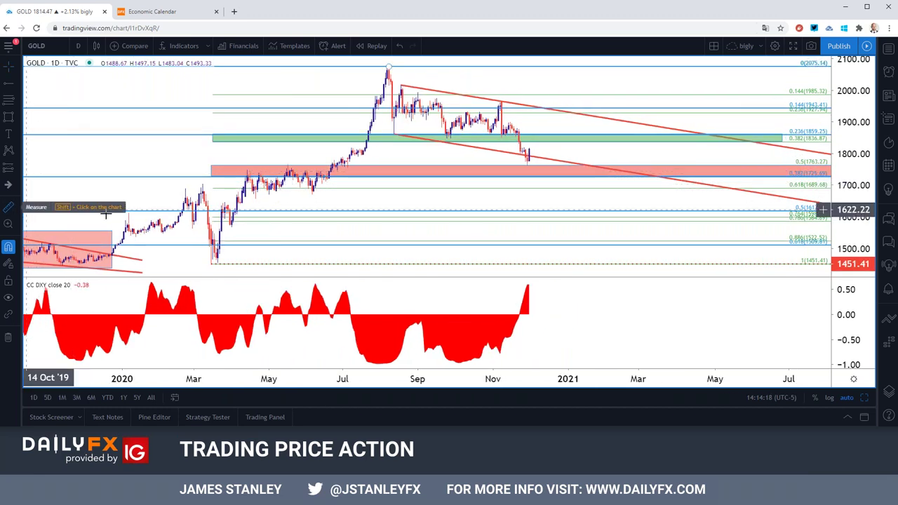
pyautogui.click(9, 207)
pyautogui.click(203, 184)
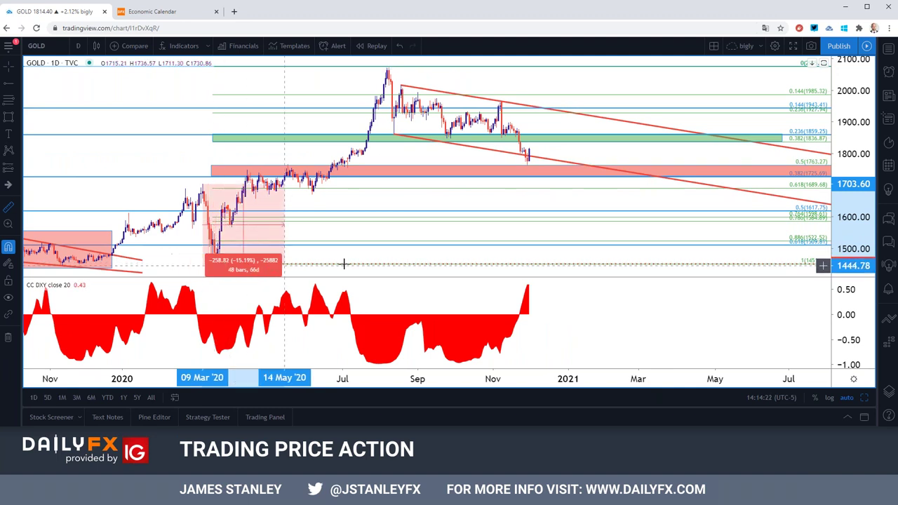
pyautogui.click(417, 264)
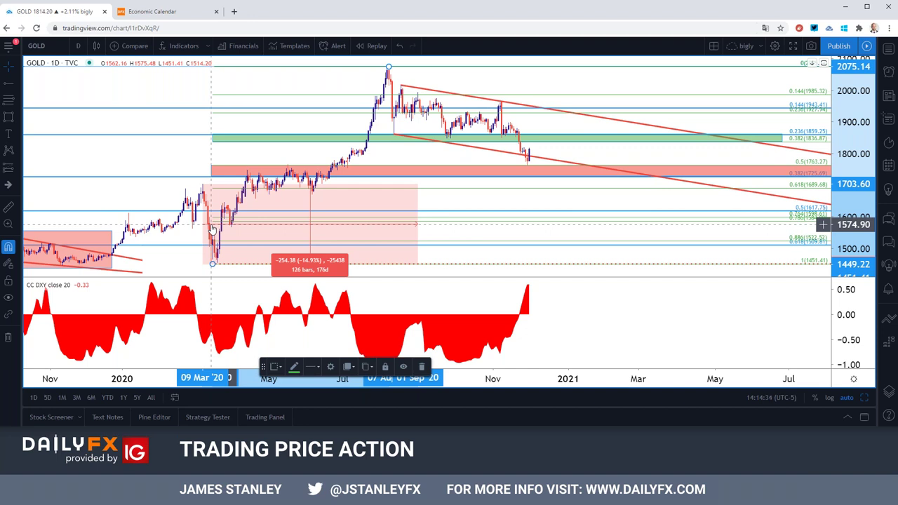
pyautogui.click(207, 196)
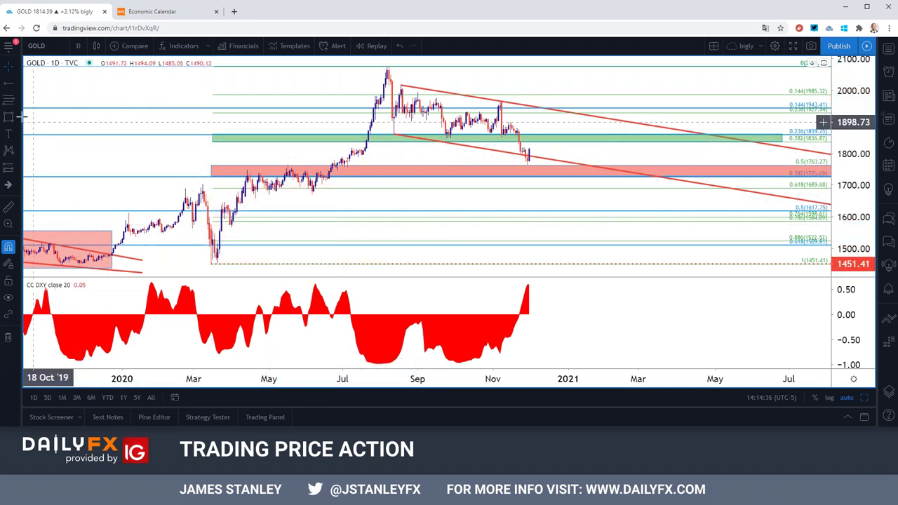
# - Measure gold's pullback from the 7 August 2020 high to the 30 November 2020 low and clear the measurement
pyautogui.click(9, 207)
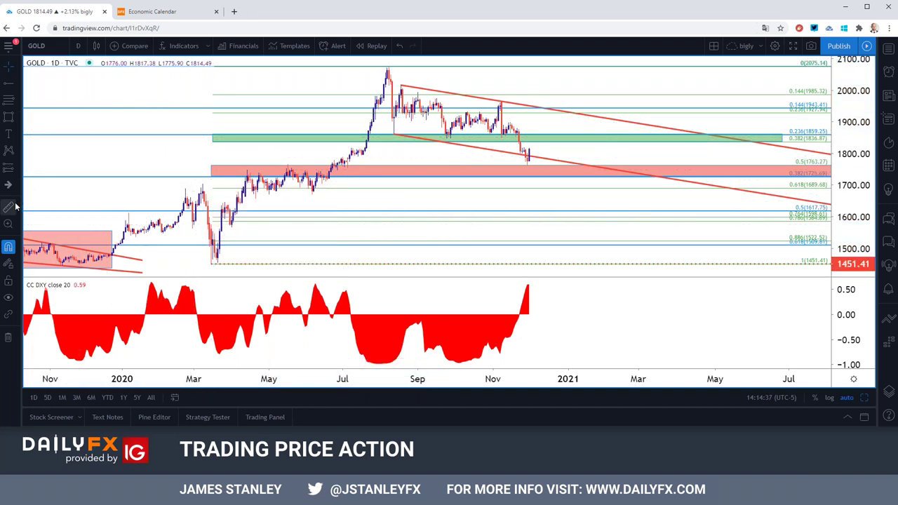
pyautogui.click(389, 68)
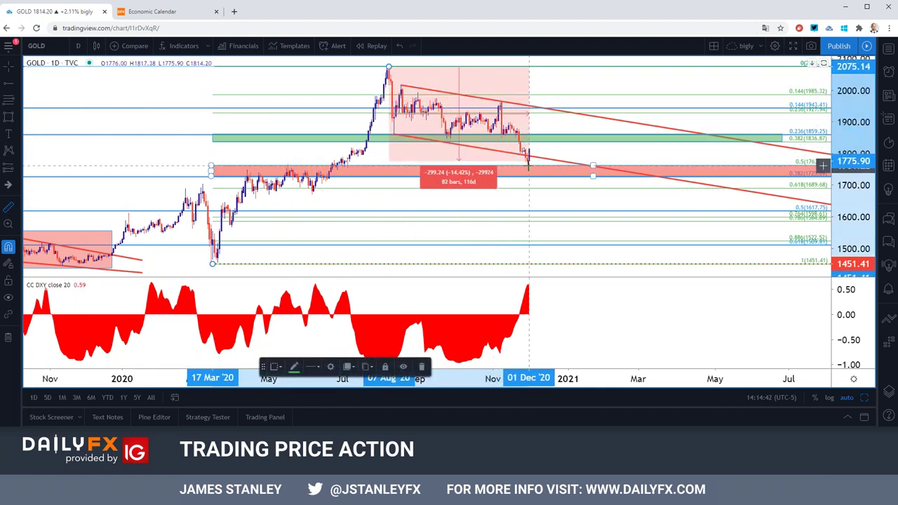
pyautogui.click(528, 165)
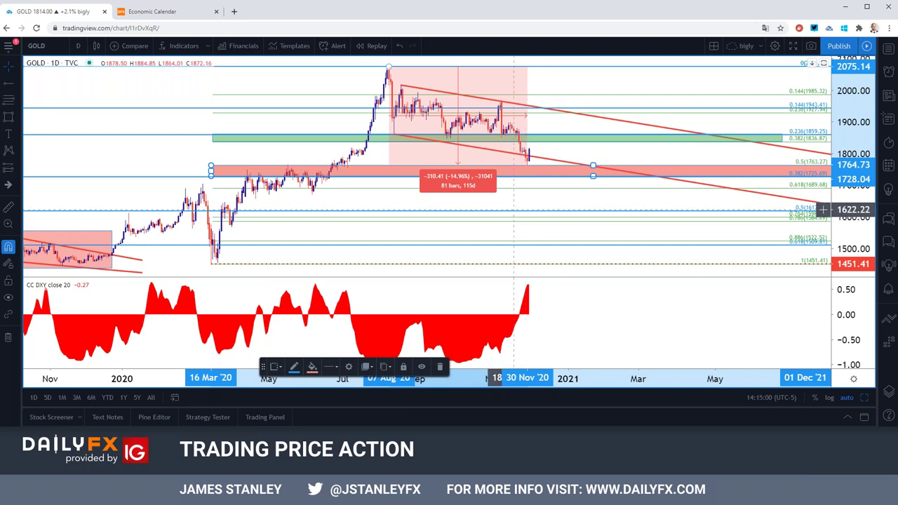
pyautogui.click(110, 116)
# - Examine gold and its DXY correlation on the 1 hour interval and on the 1 month interval
pyautogui.click(78, 45)
pyautogui.click(114, 243)
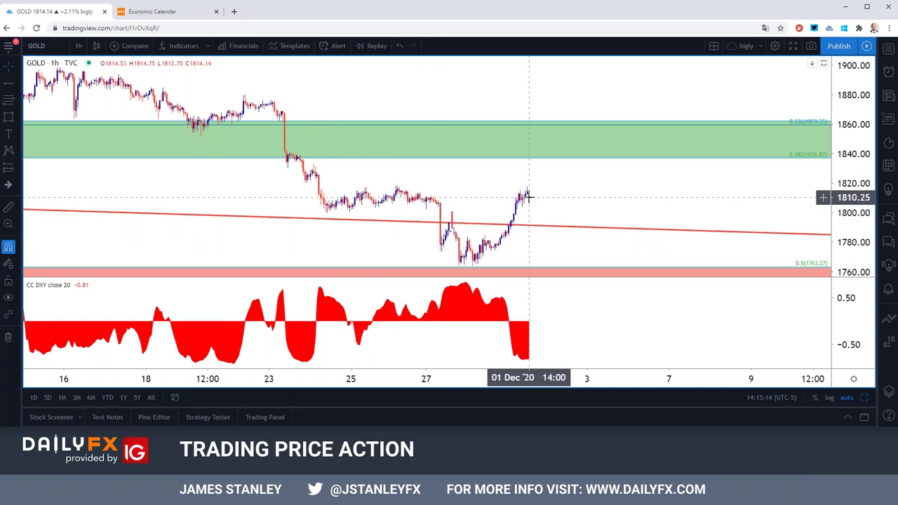
pyautogui.click(83, 45)
pyautogui.click(102, 350)
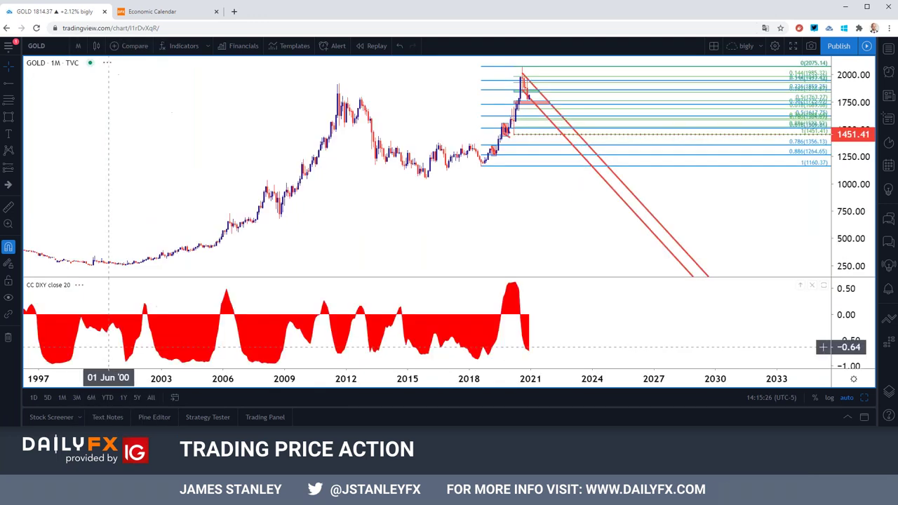
pyautogui.scroll(5, 245, 246)
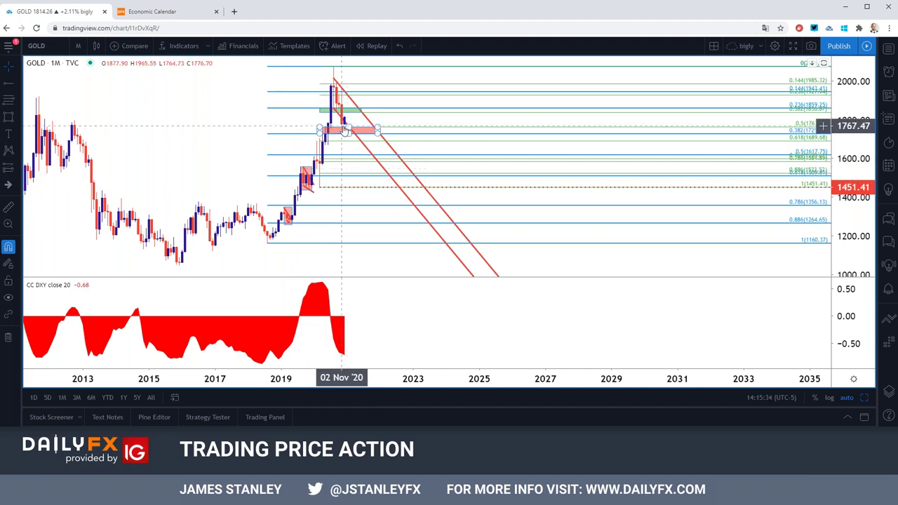
# - Set gold back to the 1 day interval and examine price from the March 2020 low to the red support zone
pyautogui.click(78, 46)
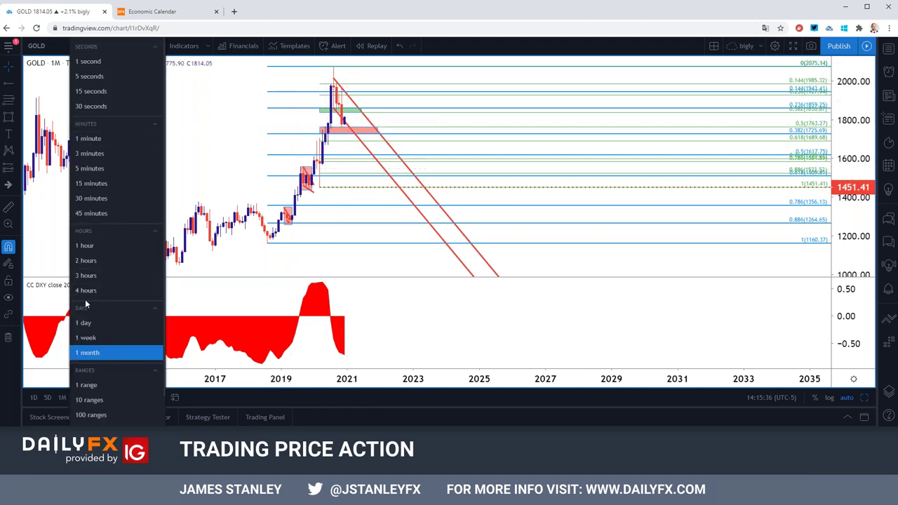
pyautogui.click(89, 324)
pyautogui.scroll(-5, 194, 287)
pyautogui.scroll(2, 351, 315)
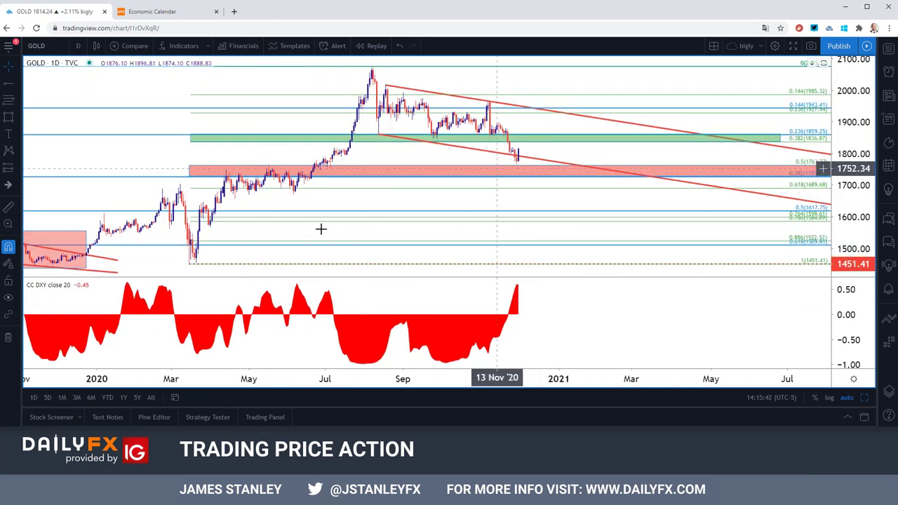
pyautogui.click(190, 265)
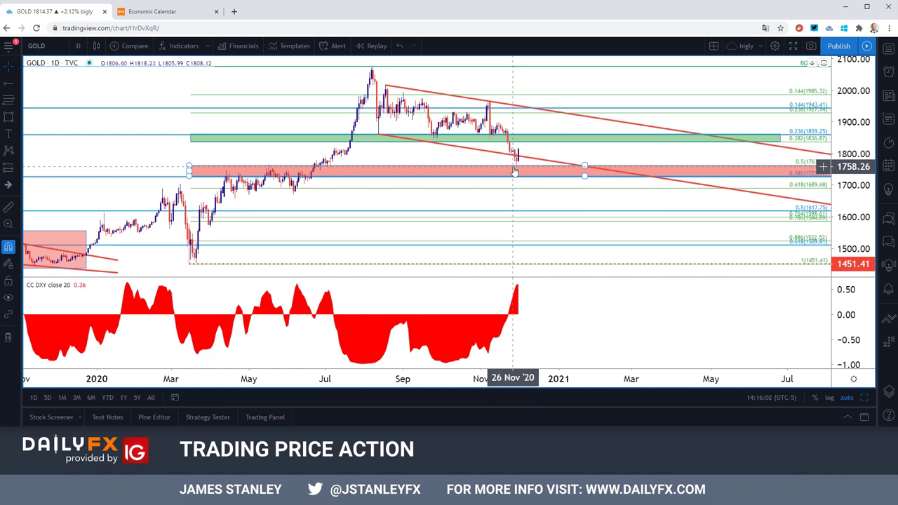
# - Load the TVC 10-year Treasury note yield (TNX) and examine its daily chart back to mid-2019
pyautogui.click(62, 49)
pyautogui.write('TNX')
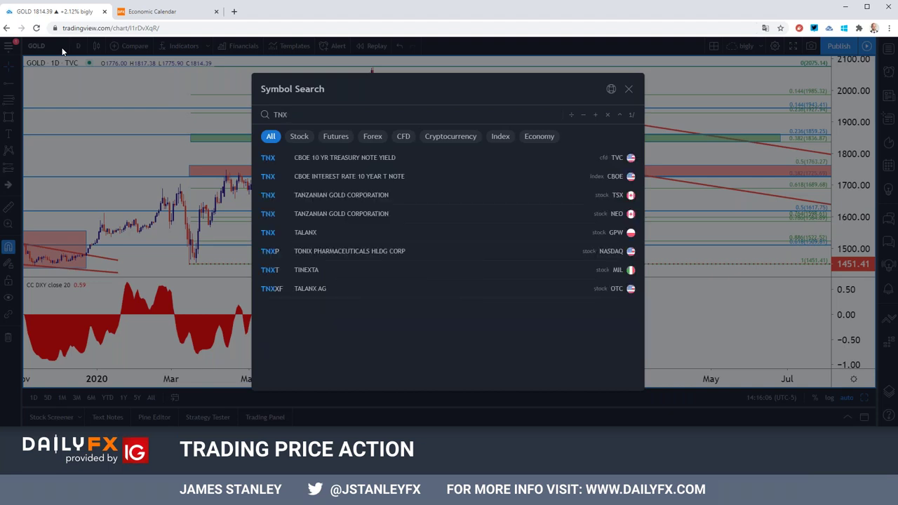
pyautogui.press('Down')
pyautogui.press('Return')
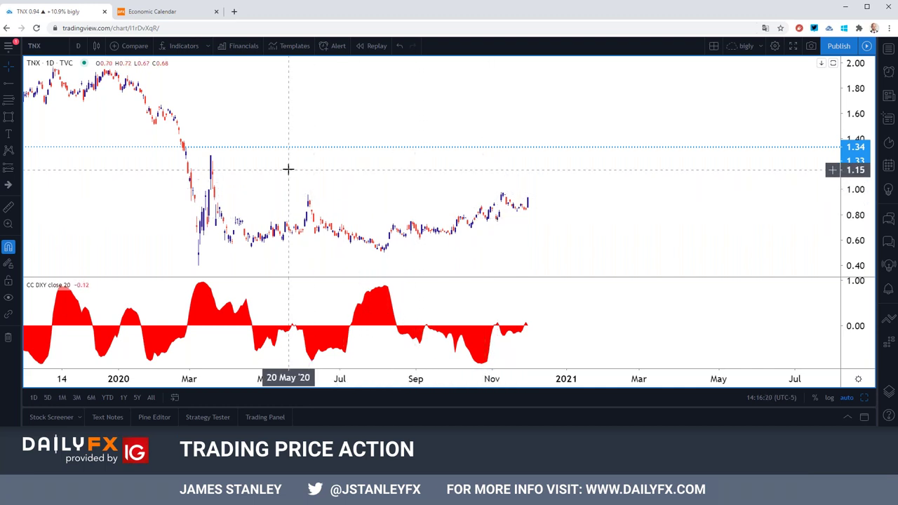
pyautogui.scroll(-3, 285, 168)
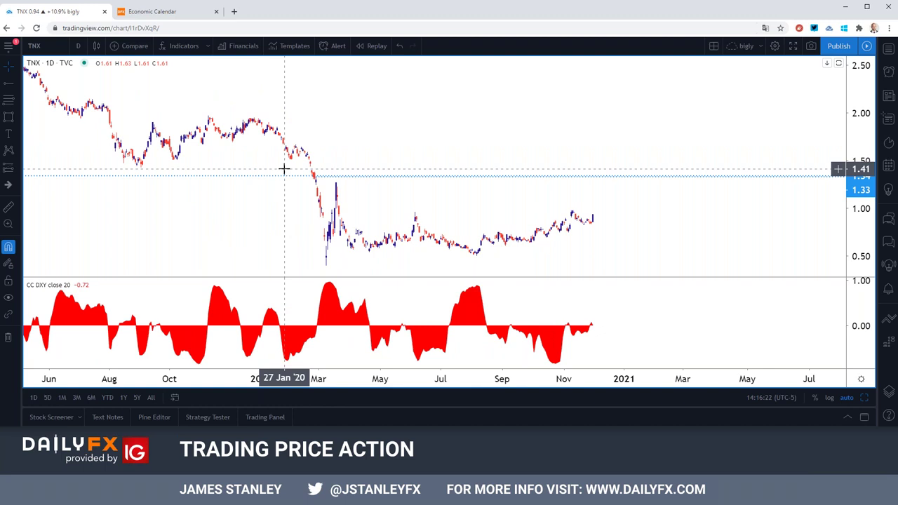
# - Switch the correlation chart's symbol to DXY, keeping the 1 day interval
pyautogui.click(38, 46)
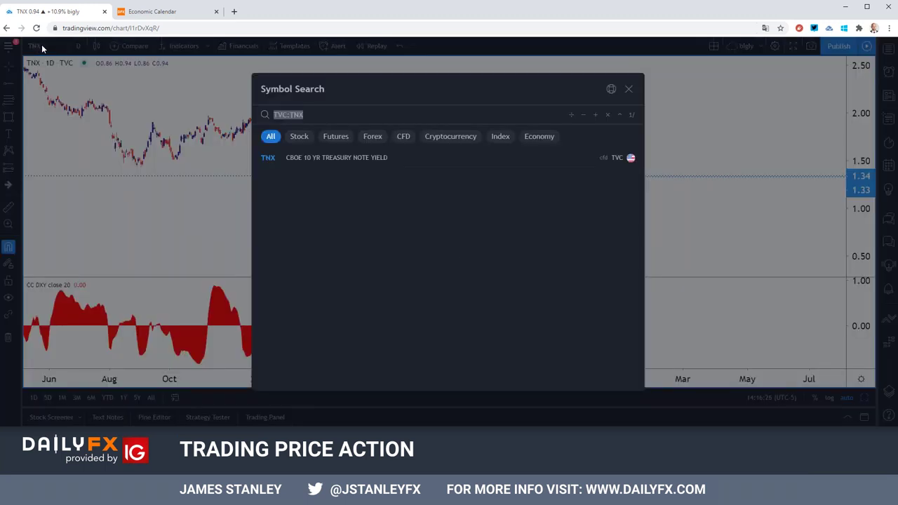
pyautogui.write('DXY')
pyautogui.press('Down')
pyautogui.press('Return')
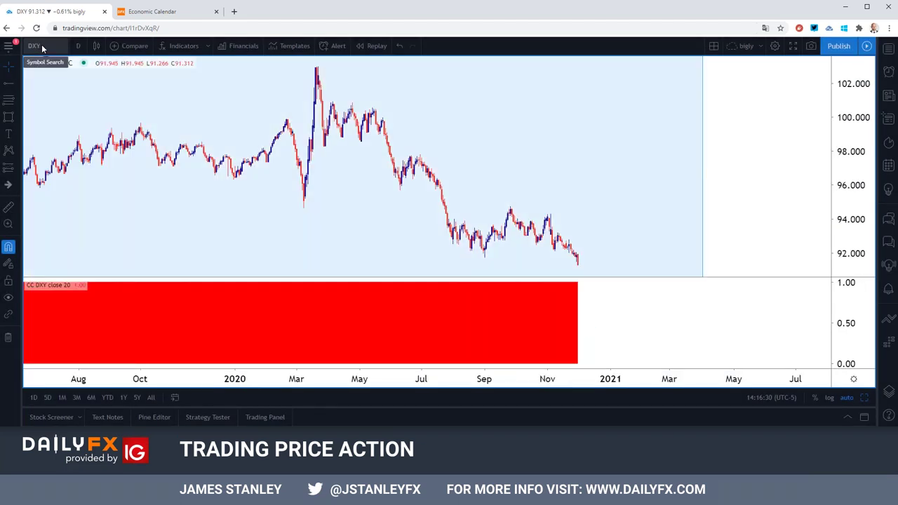
pyautogui.click(77, 45)
pyautogui.click(798, 345)
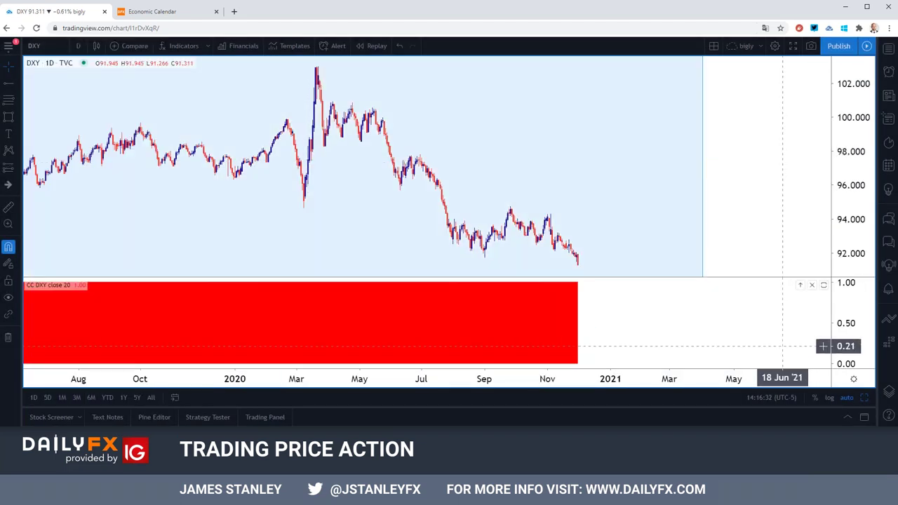
# - Restore the four-chart layout and maximize the daily DXY chart with the dotted 91.797 and 91.771 levels
pyautogui.hotkey('alt', 'Return')
pyautogui.click(252, 98)
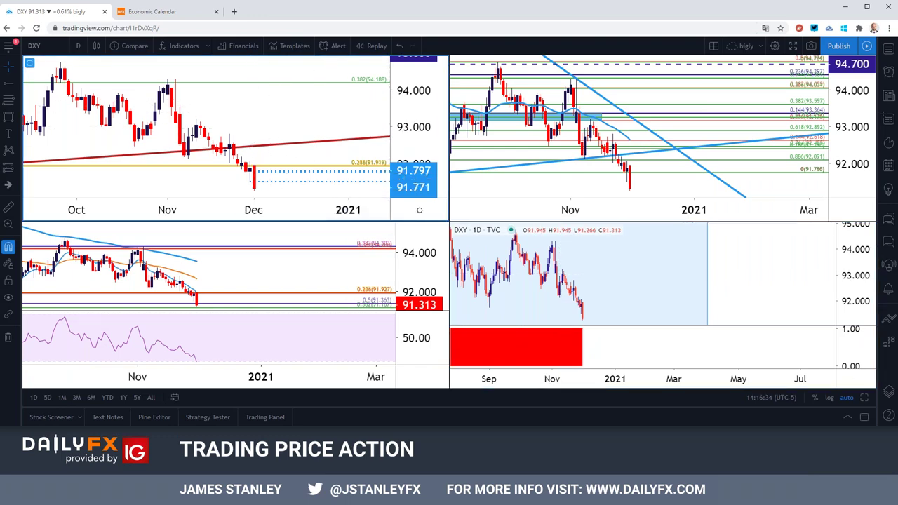
pyautogui.hotkey('alt', 'Return')
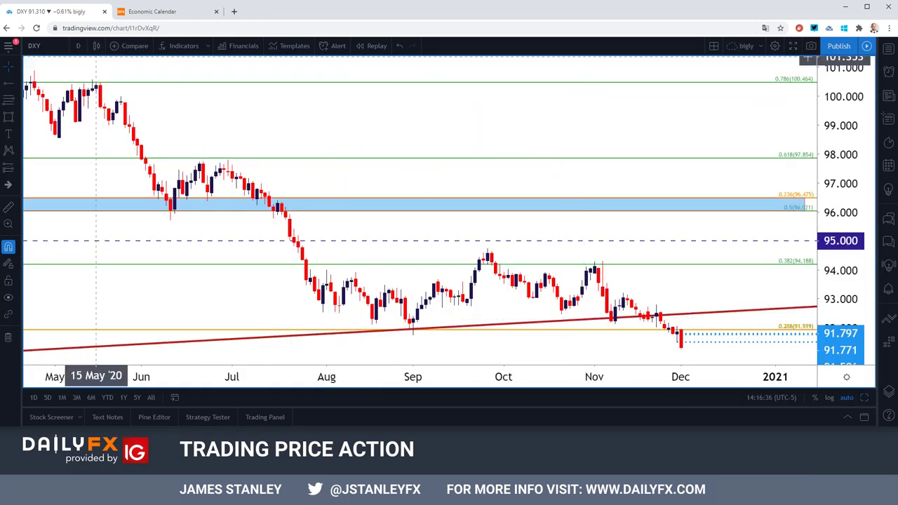
# - Switch the maximized DXY chart to the FOREX.com EURUSD symbol
pyautogui.scroll(-3, 166, 316)
pyautogui.click(51, 45)
pyautogui.write('EURUSD')
pyautogui.press('Down')
pyautogui.press('Down')
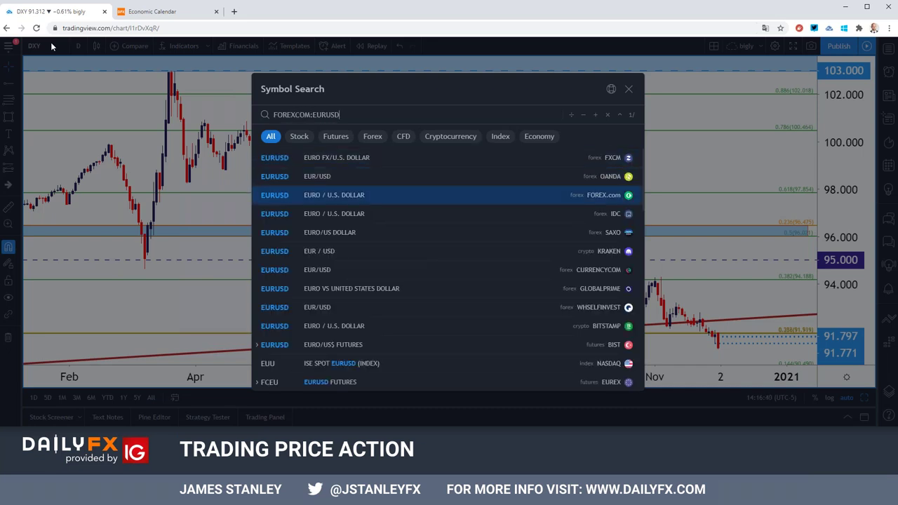
pyautogui.press('Return')
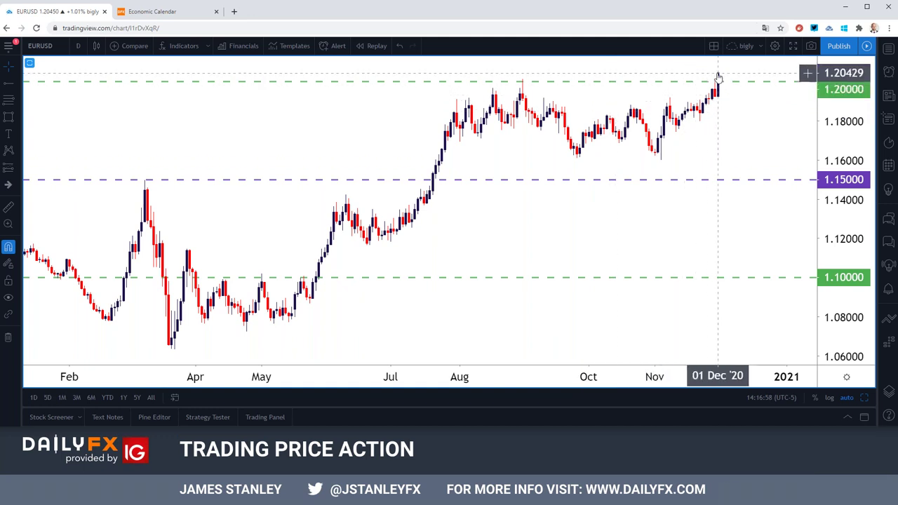
# - Examine the EURUSD daily chart back to 2018, and set the chart interval to 1 hour
pyautogui.scroll(-3, 716, 75)
pyautogui.scroll(-3, 716, 75)
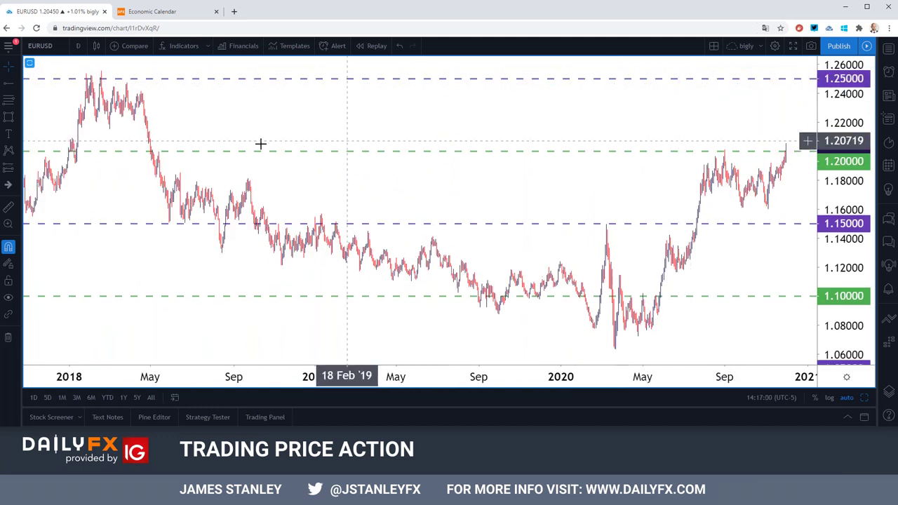
pyautogui.scroll(5, 237, 305)
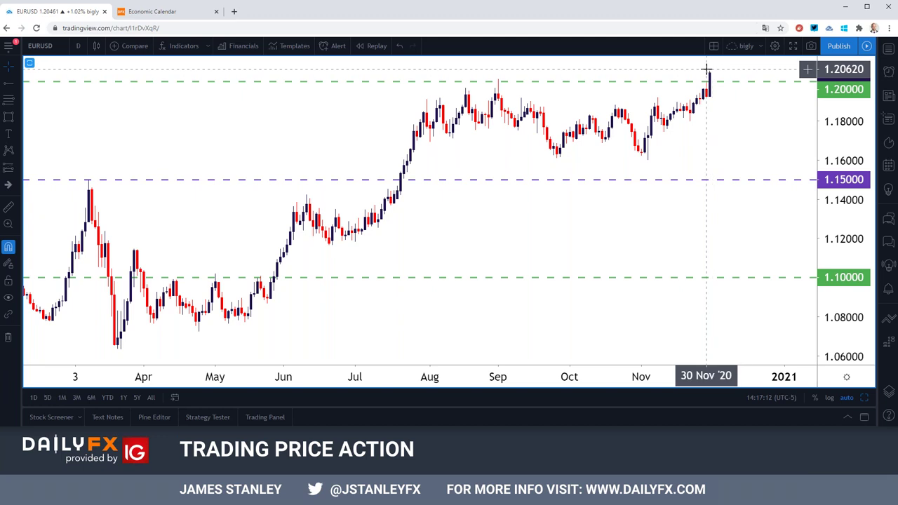
pyautogui.click(78, 45)
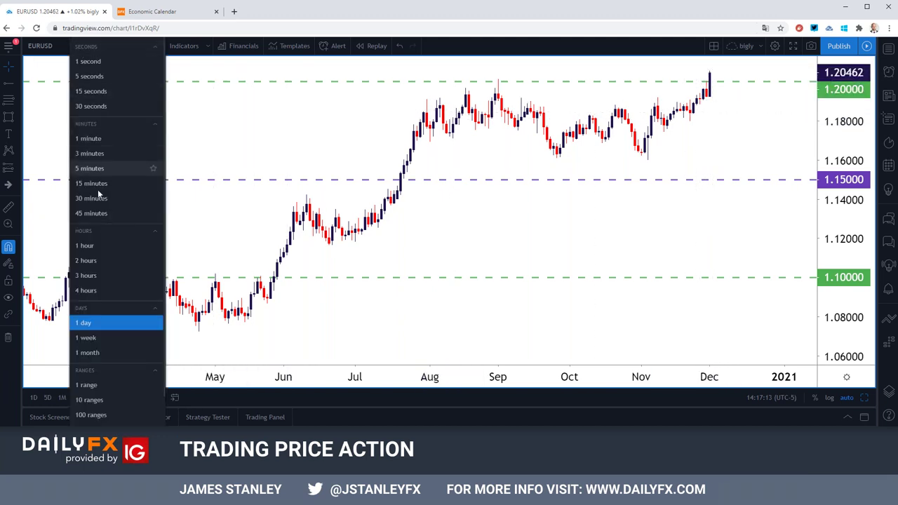
pyautogui.click(99, 245)
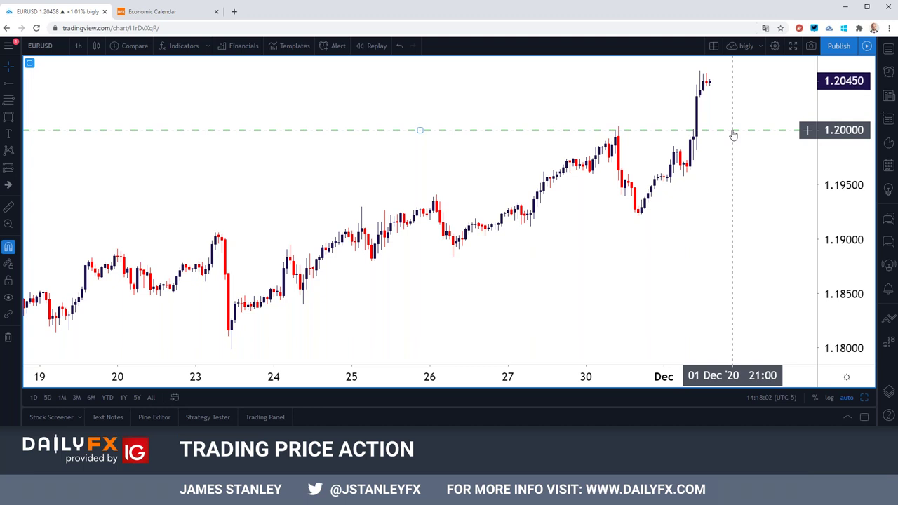
# - Set the EURUSD chart to the 4 hours interval and examine price action back to late September around the 1.20000 level
pyautogui.click(78, 46)
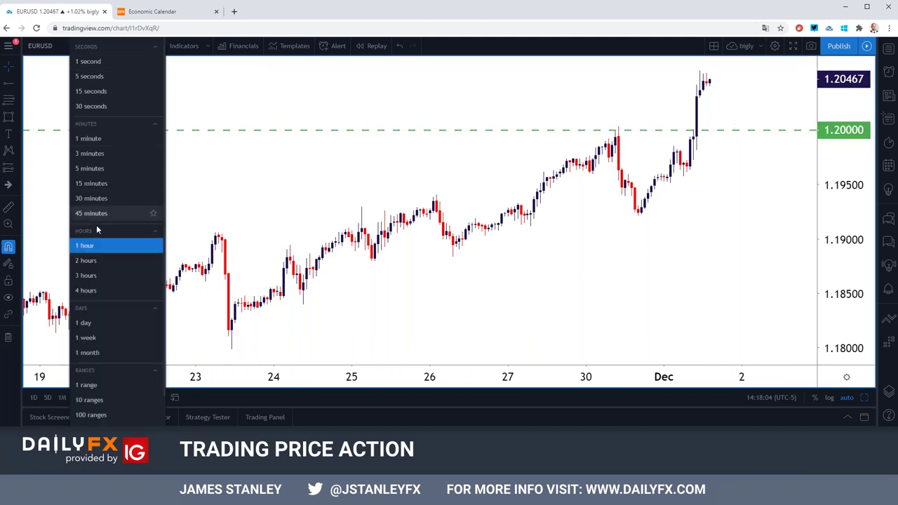
pyautogui.click(87, 290)
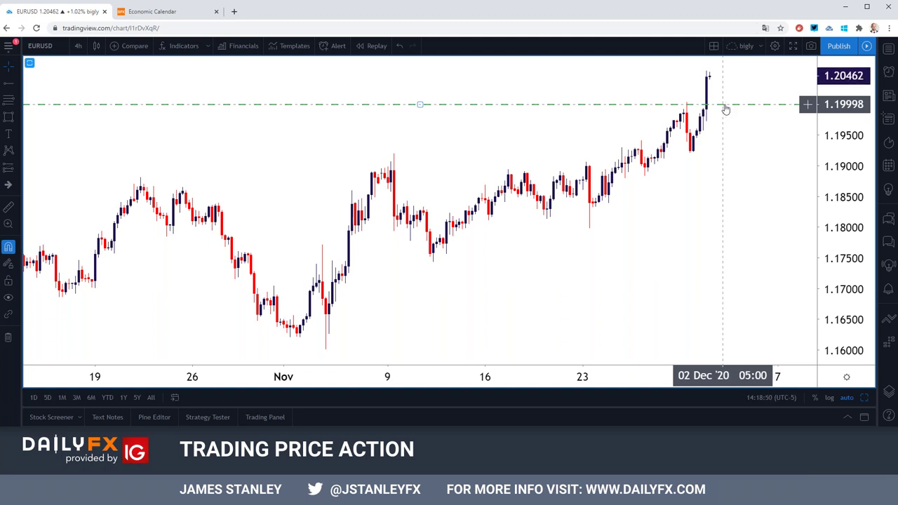
pyautogui.scroll(-2, 726, 107)
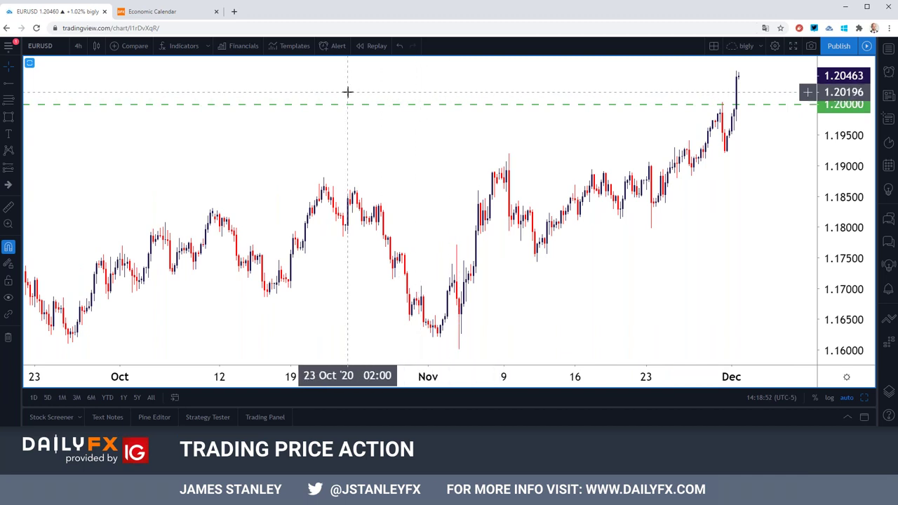
# - Switch the EURUSD chart to the IDC GBPUSD symbol
pyautogui.click(56, 51)
pyautogui.write('GBPUSD')
pyautogui.press('Down')
pyautogui.press('Down')
pyautogui.press('Down')
pyautogui.press('Return')
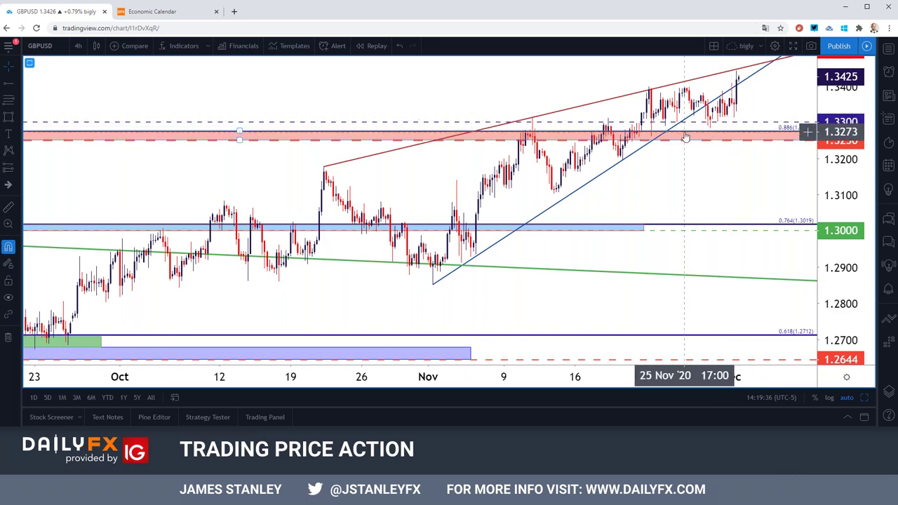
# - Examine the 4 hours GBPUSD rising wedge, and set the chart interval to 1 hour
pyautogui.scroll(3, 680, 132)
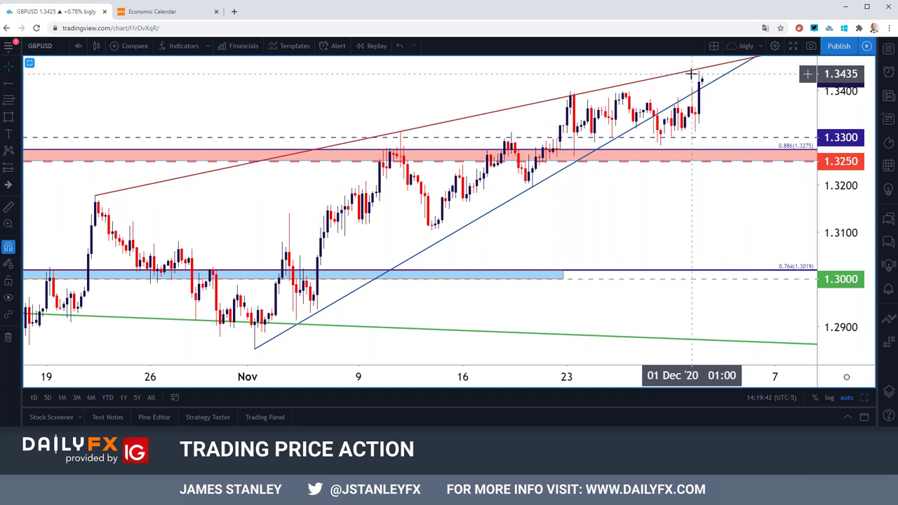
pyautogui.click(79, 47)
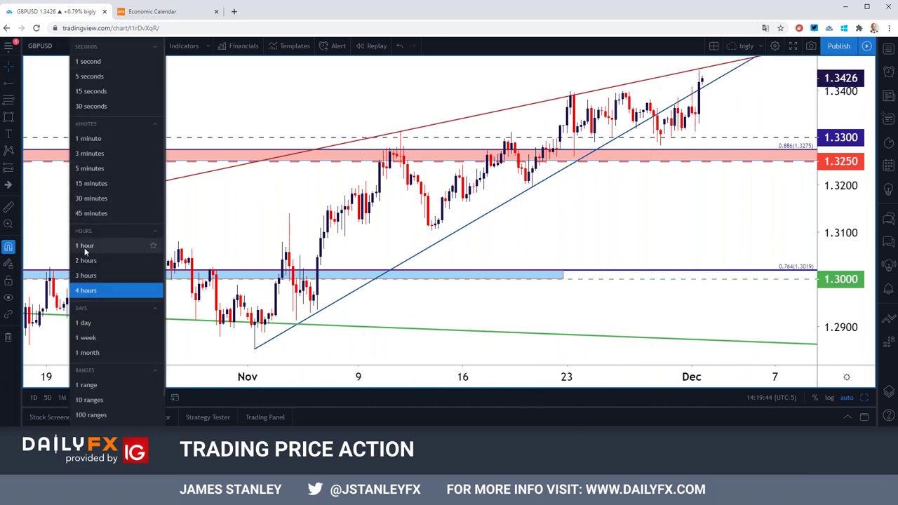
pyautogui.click(56, 248)
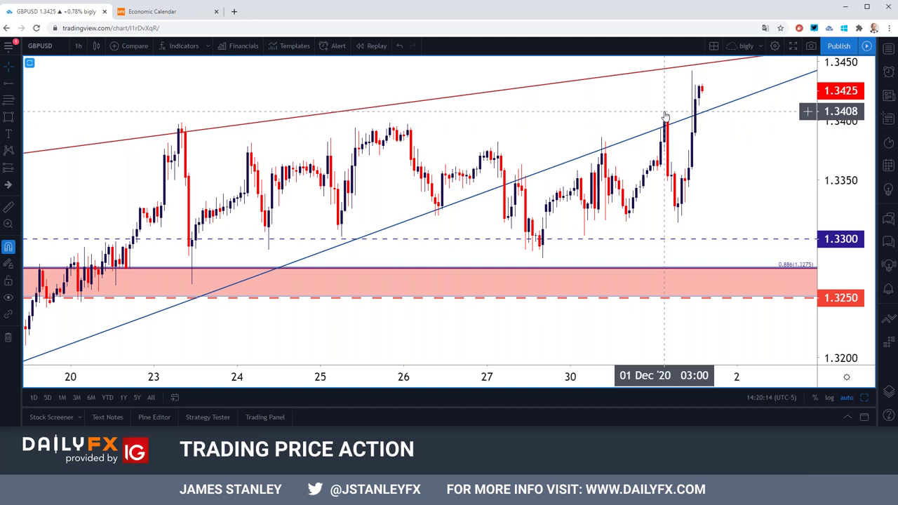
# - Draw two horizontal rays on the hourly GBPUSD chart, from the late-November high at 1.3398 and the December 1 high at 1.3408
pyautogui.click(15, 83)
pyautogui.click(63, 175)
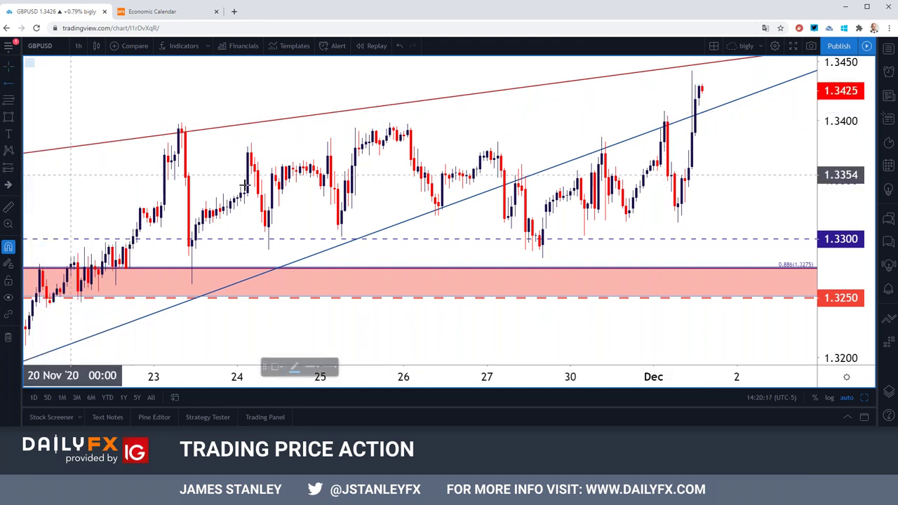
pyautogui.click(390, 123)
pyautogui.click(16, 83)
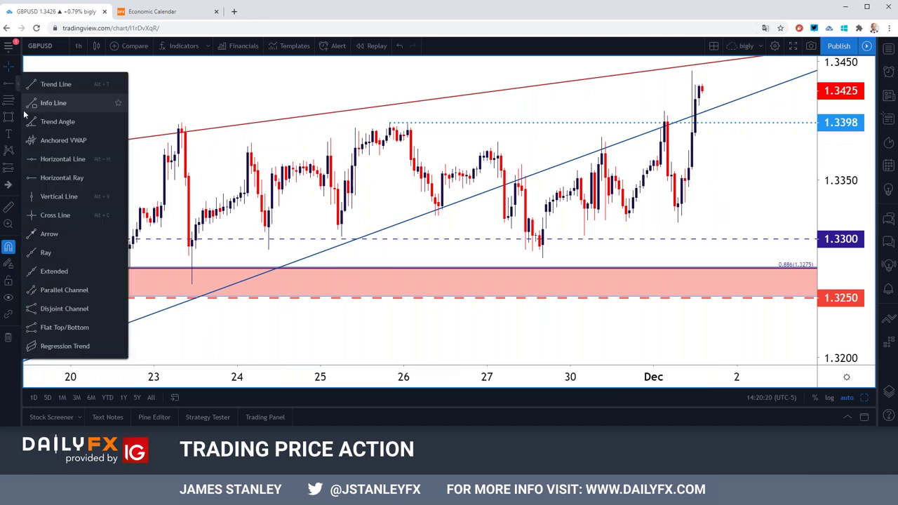
pyautogui.click(49, 176)
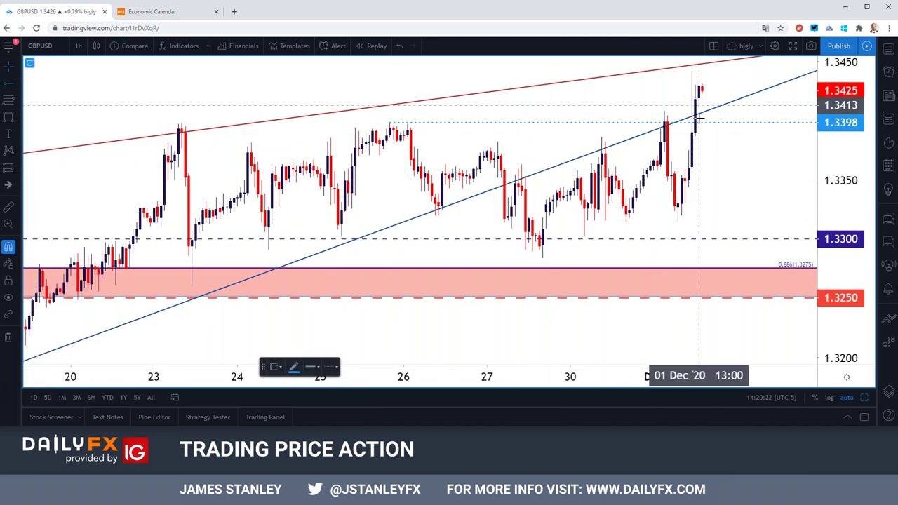
pyautogui.click(663, 111)
pyautogui.click(606, 143)
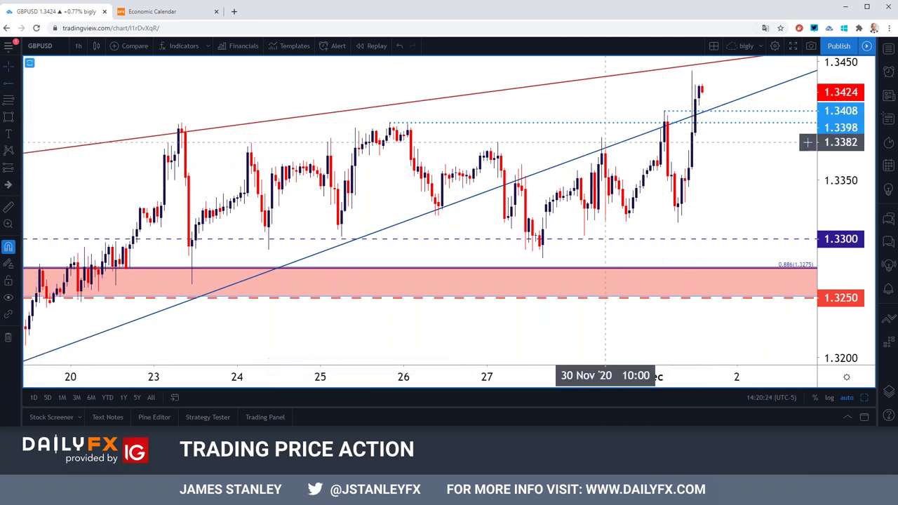
pyautogui.scroll(-2, 596, 144)
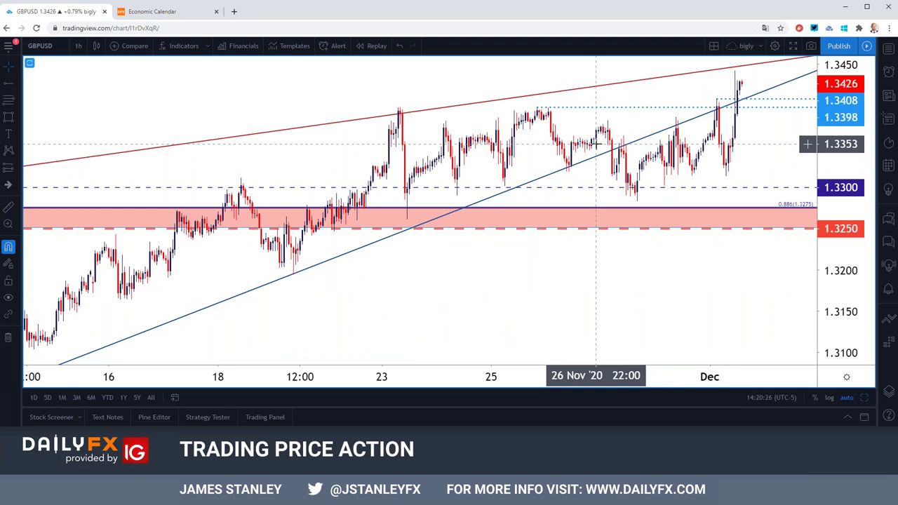
pyautogui.scroll(2, 596, 144)
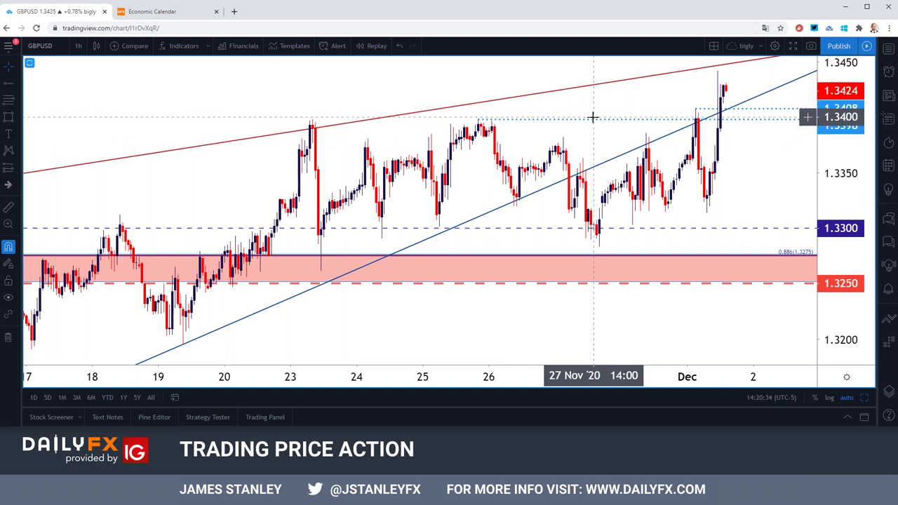
pyautogui.scroll(-3, 667, 223)
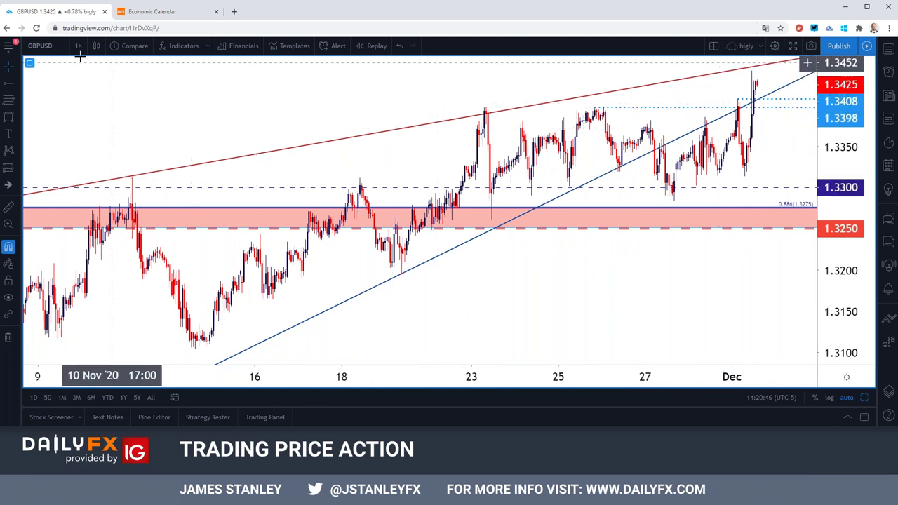
# - Switch the GBPUSD chart to the AUDUSD symbol
pyautogui.click(61, 48)
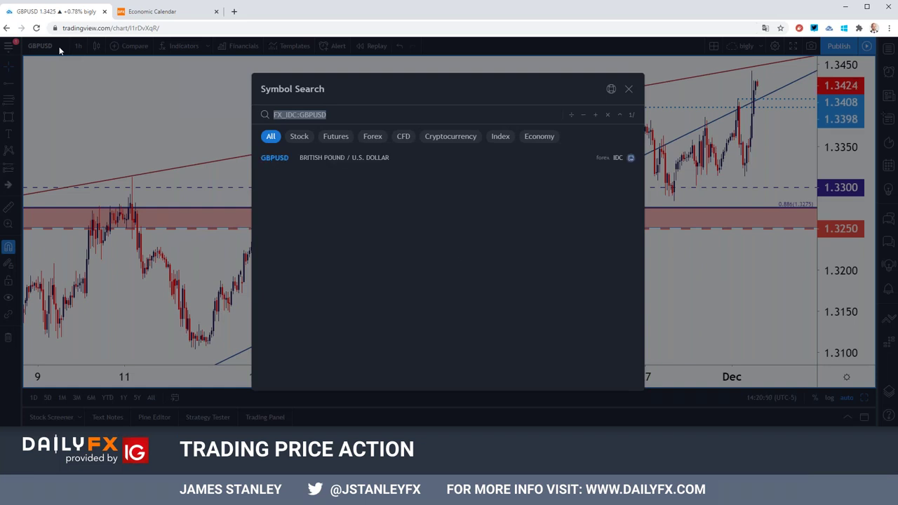
pyautogui.write('audusd')
pyautogui.press('Down')
pyautogui.press('Down')
pyautogui.press('Down')
pyautogui.press('Down')
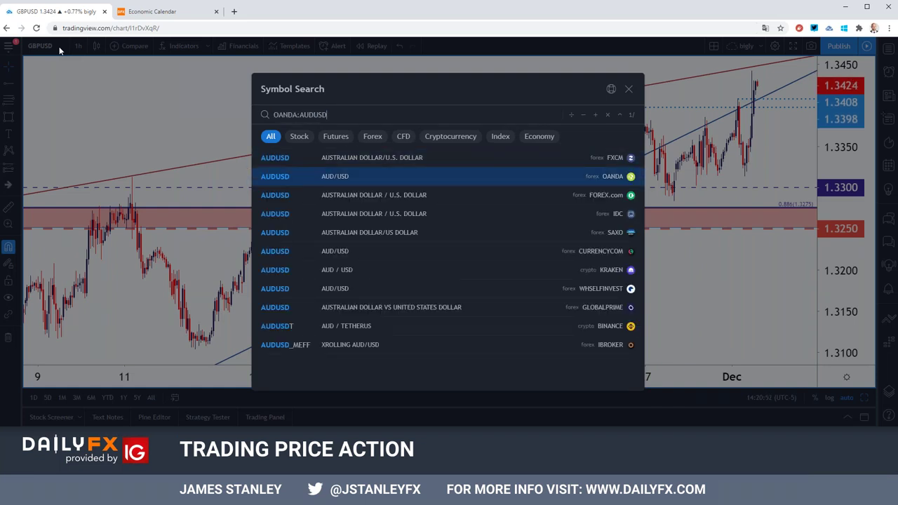
pyautogui.press('Return')
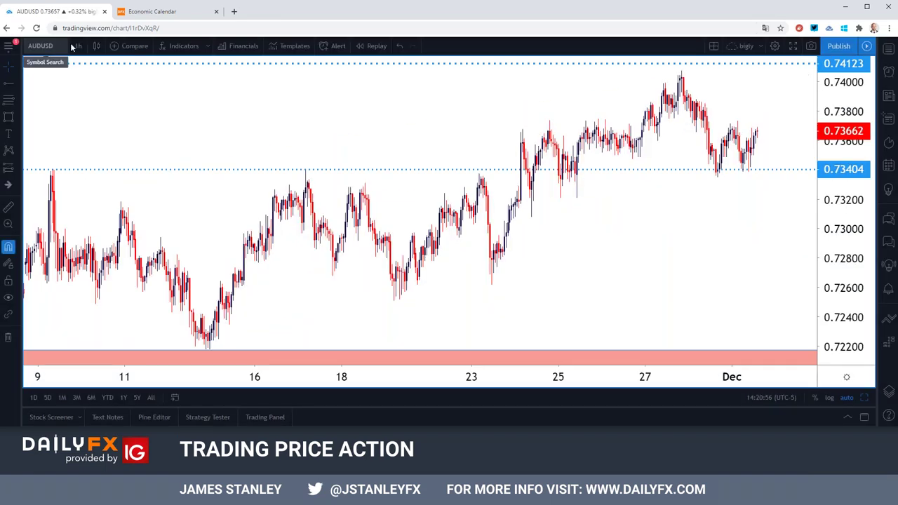
# - Set the AUDUSD chart to the 1 day interval and examine recent price action around the dotted 0.74123 and 0.73404 levels
pyautogui.click(77, 46)
pyautogui.click(94, 321)
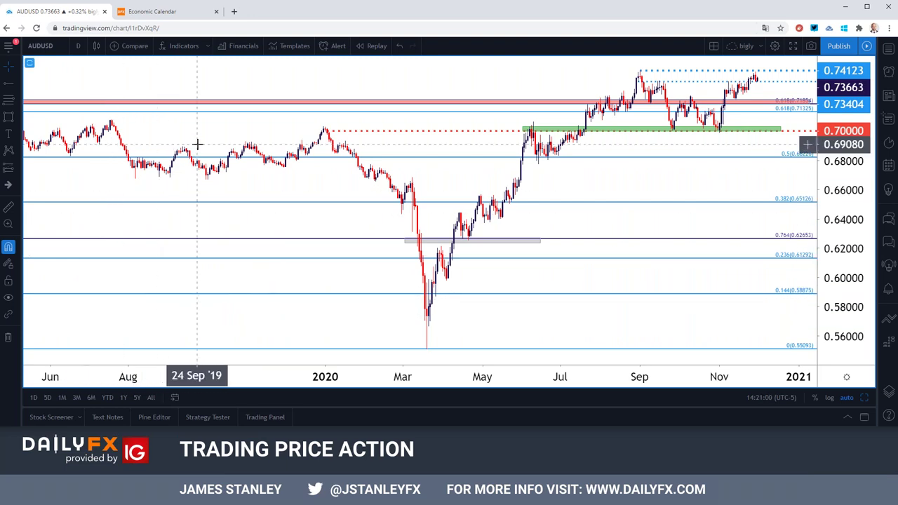
pyautogui.scroll(4, 198, 144)
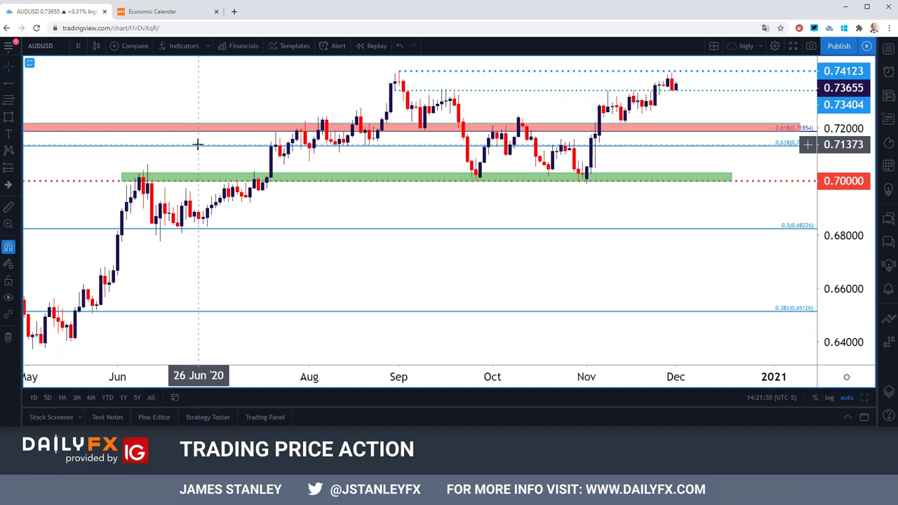
pyautogui.scroll(3, 309, 150)
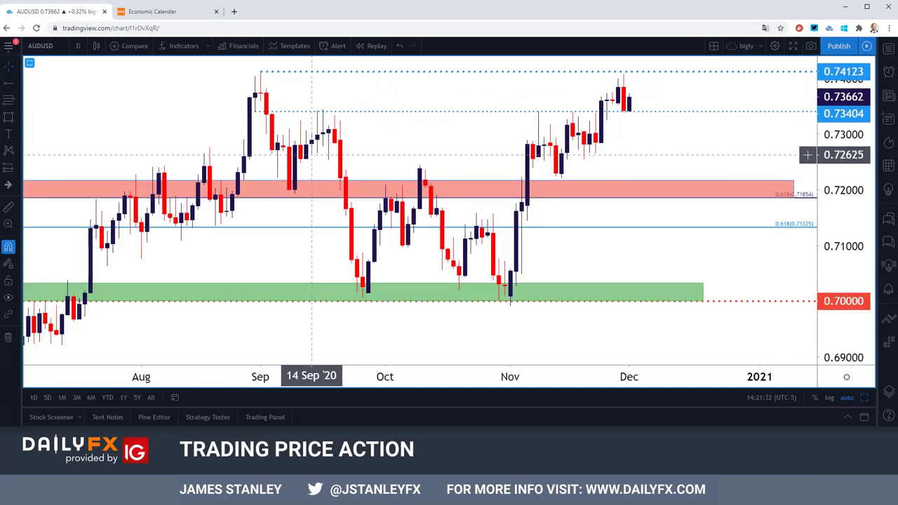
pyautogui.scroll(1, 312, 154)
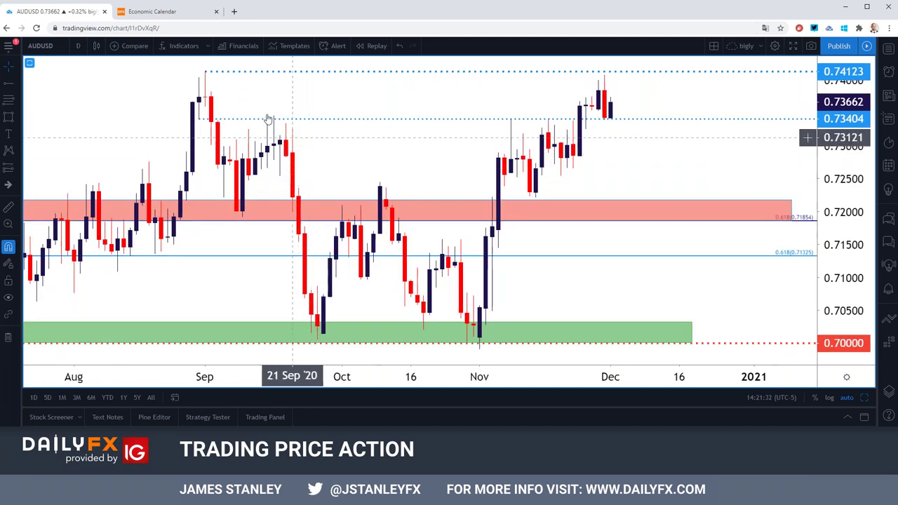
pyautogui.click(205, 72)
pyautogui.click(206, 72)
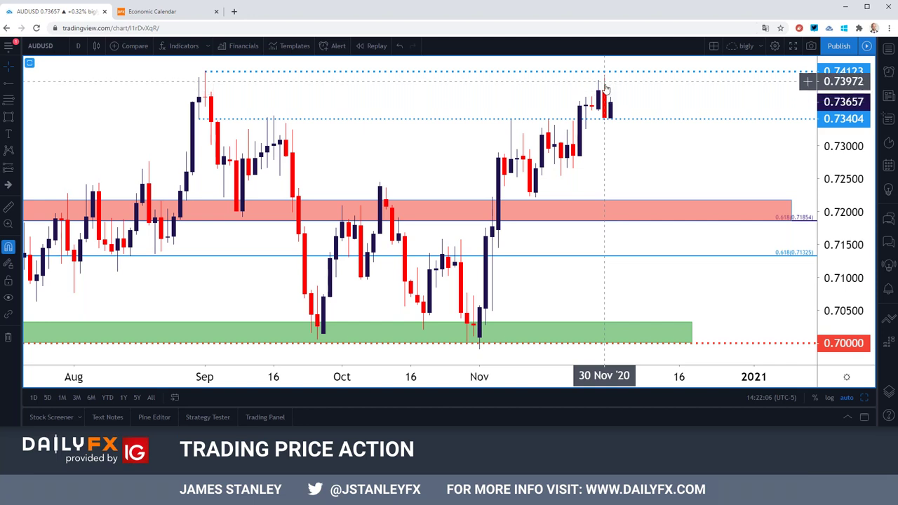
pyautogui.click(606, 121)
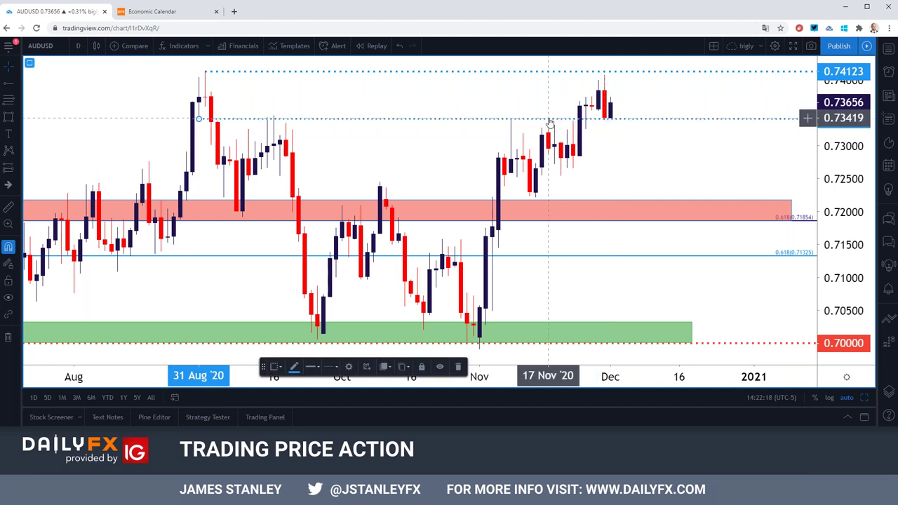
# - Set the AUDUSD chart to the 4 hours interval and examine the dotted 0.73404 level back to late October
pyautogui.click(85, 46)
pyautogui.click(119, 293)
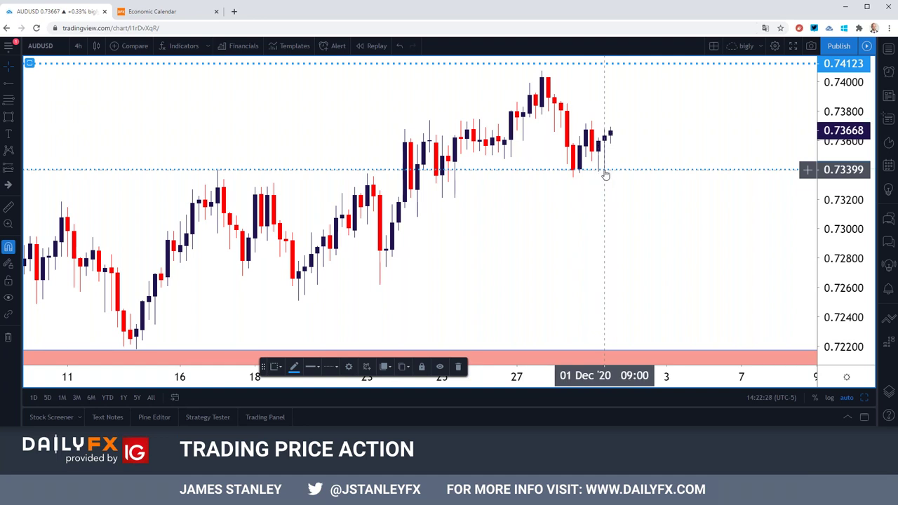
pyautogui.scroll(-5, 605, 175)
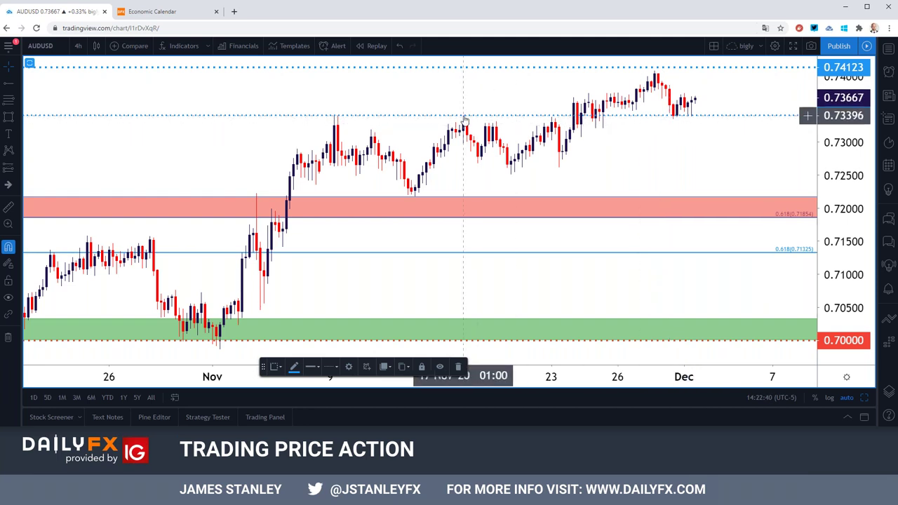
pyautogui.moveTo(463, 119); pyautogui.dragTo(466, 117)
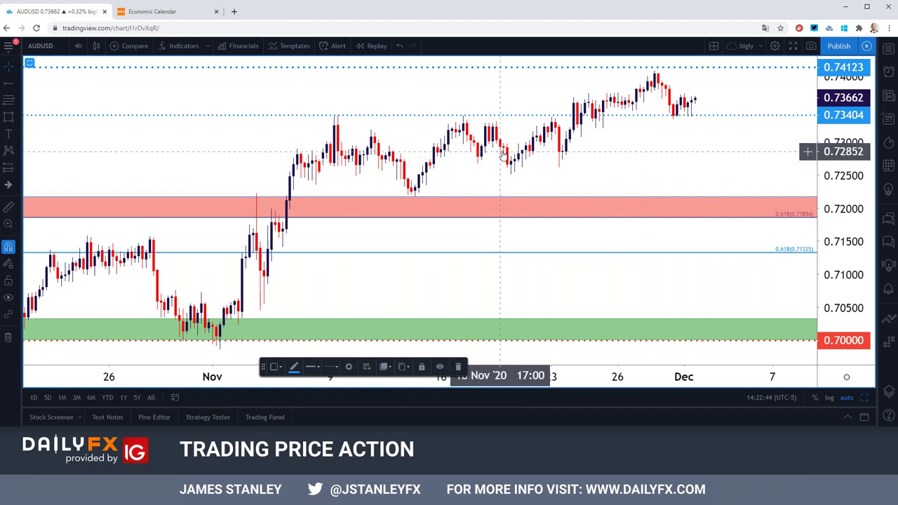
# - Set the AUDUSD chart to the 1 hour interval and examine price action above 0.73404 since November 23
pyautogui.scroll(1, 558, 133)
pyautogui.scroll(2, 558, 133)
pyautogui.click(78, 46)
pyautogui.click(109, 249)
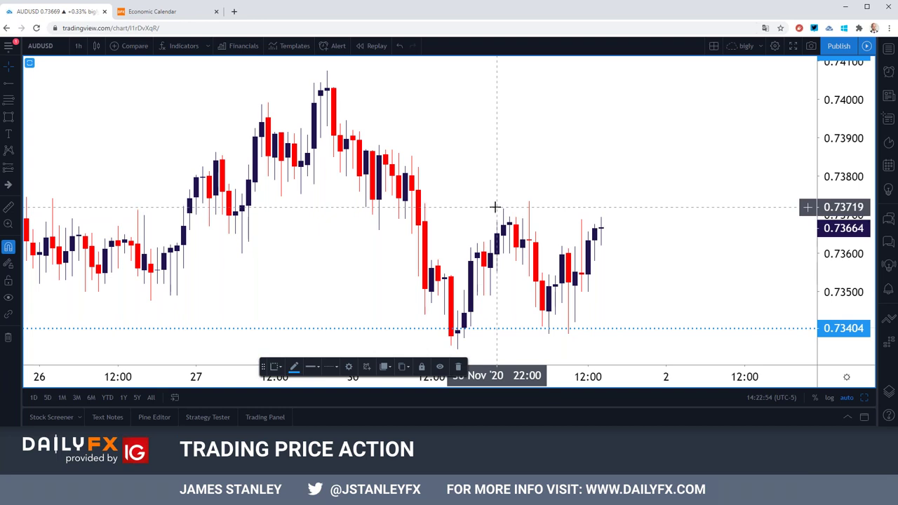
pyautogui.scroll(-3, 495, 204)
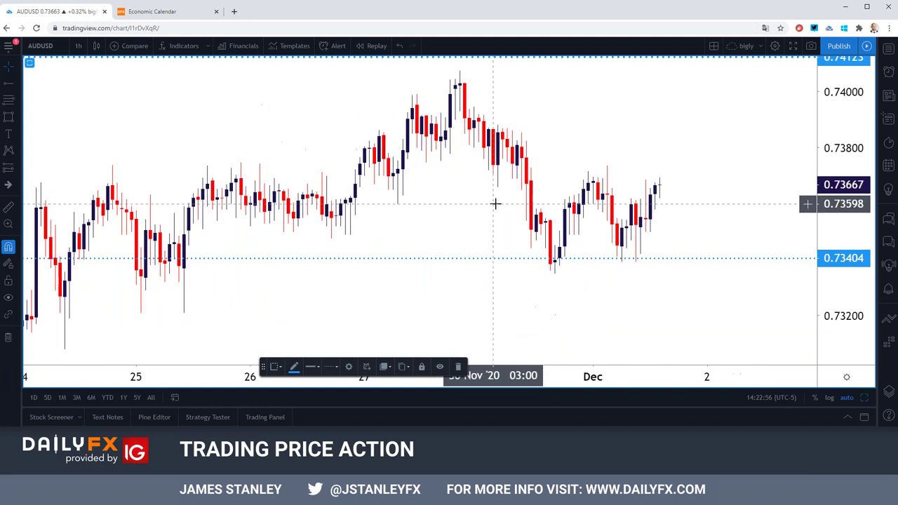
pyautogui.scroll(-2, 495, 203)
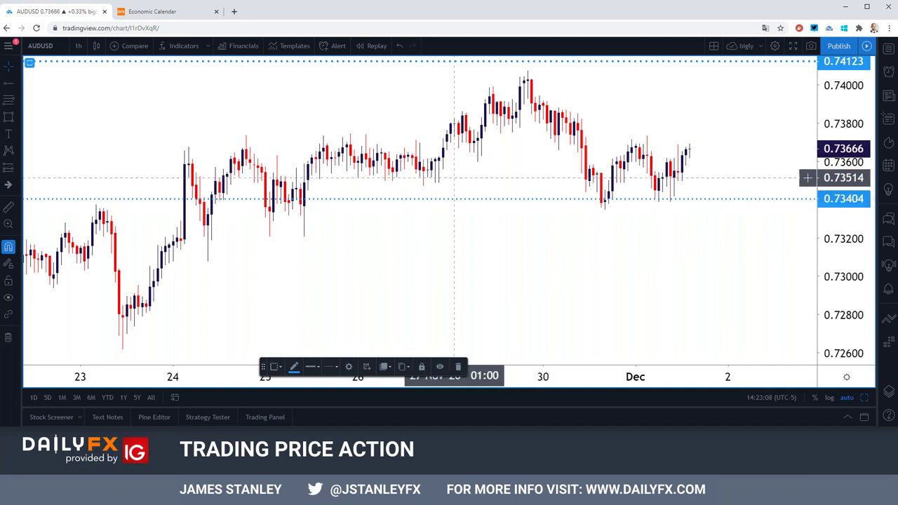
# - Switch the AUDUSD chart to the NZDUSD symbol
pyautogui.click(54, 46)
pyautogui.write('NZDUSD')
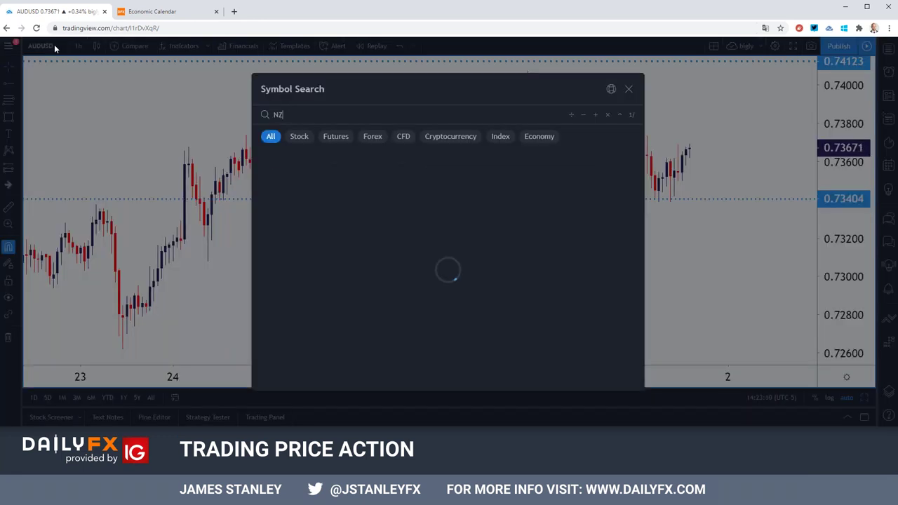
pyautogui.press('Down')
pyautogui.press('Down')
pyautogui.press('Down')
pyautogui.press('Down')
pyautogui.press('Return')
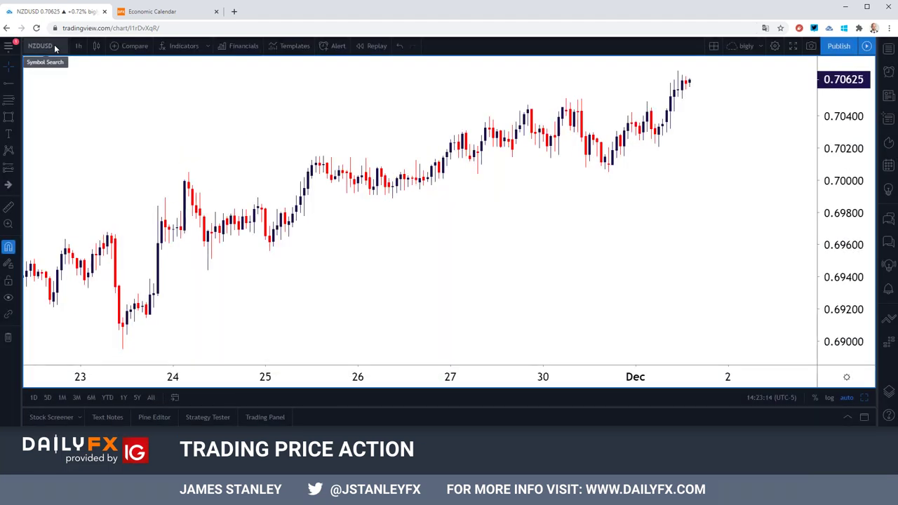
# - Set the NZDUSD chart to the 1 day interval and examine price action since the March low against the 0.68695 level
pyautogui.click(78, 46)
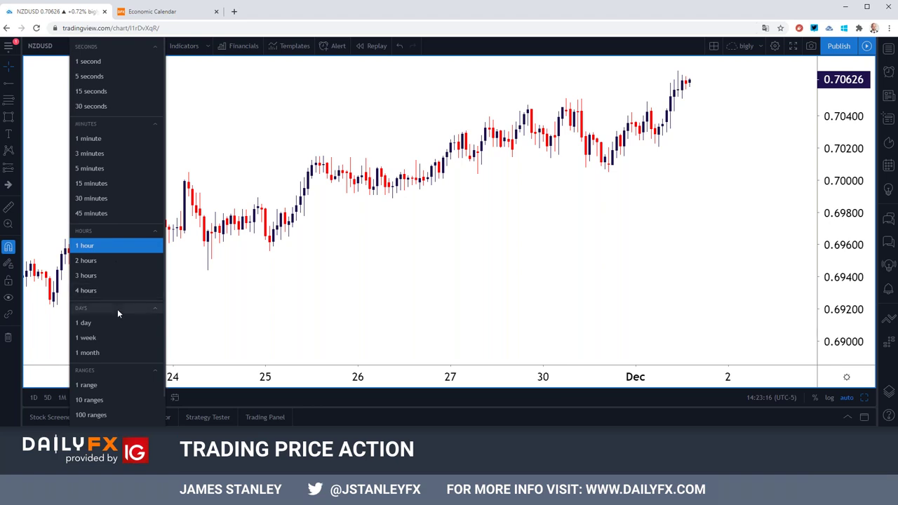
pyautogui.click(116, 317)
pyautogui.scroll(-4, 203, 261)
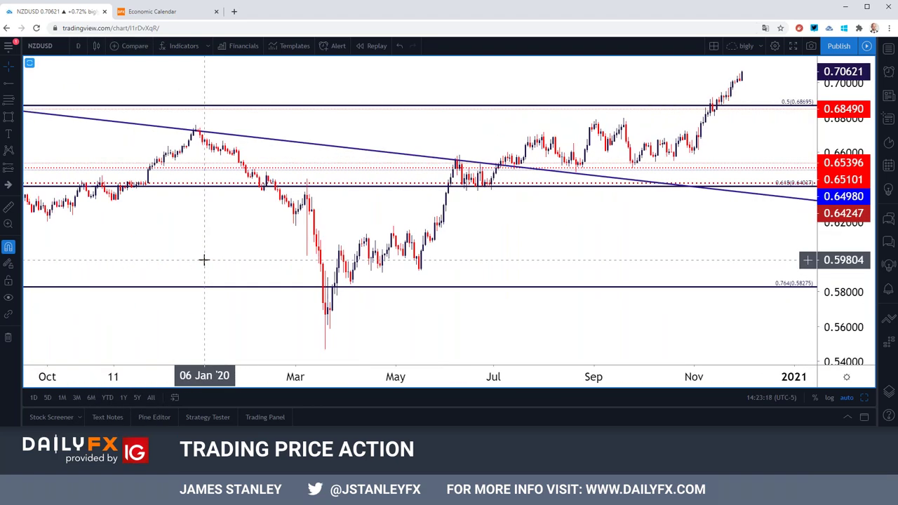
pyautogui.scroll(5, 204, 260)
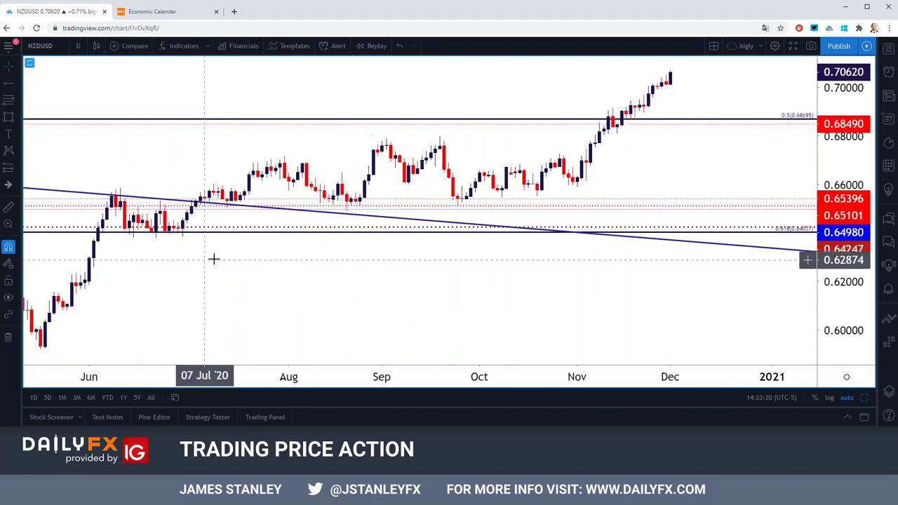
pyautogui.scroll(-2, 219, 258)
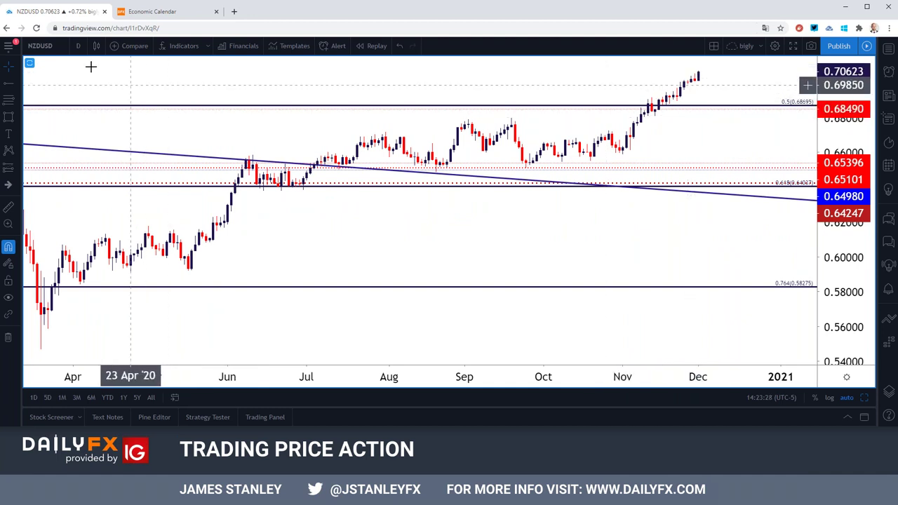
# - Set the NZDUSD chart to the 4 hours interval and examine the November advance around the 0.68695 retracement level
pyautogui.click(79, 46)
pyautogui.click(90, 290)
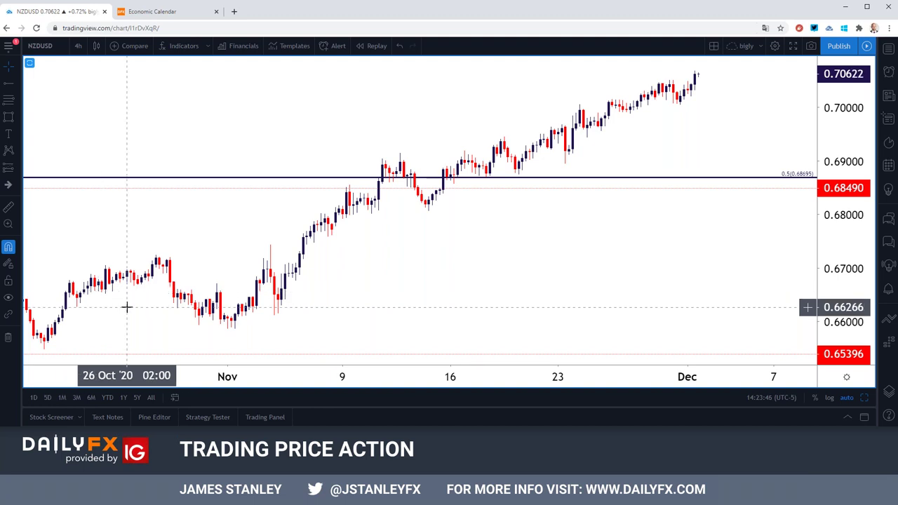
pyautogui.scroll(2, 150, 293)
# - Set the NZDUSD chart to the 1 hour interval and examine the short-term advance since November 23
pyautogui.click(78, 46)
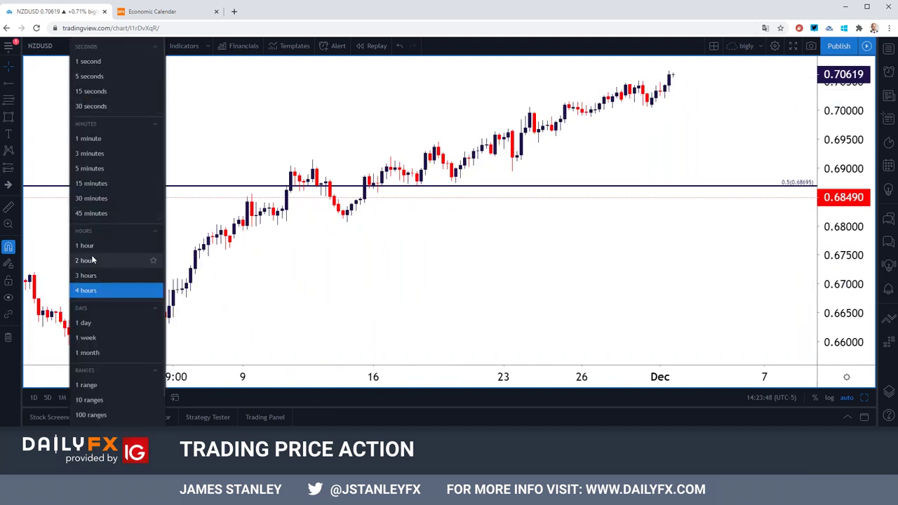
pyautogui.click(92, 249)
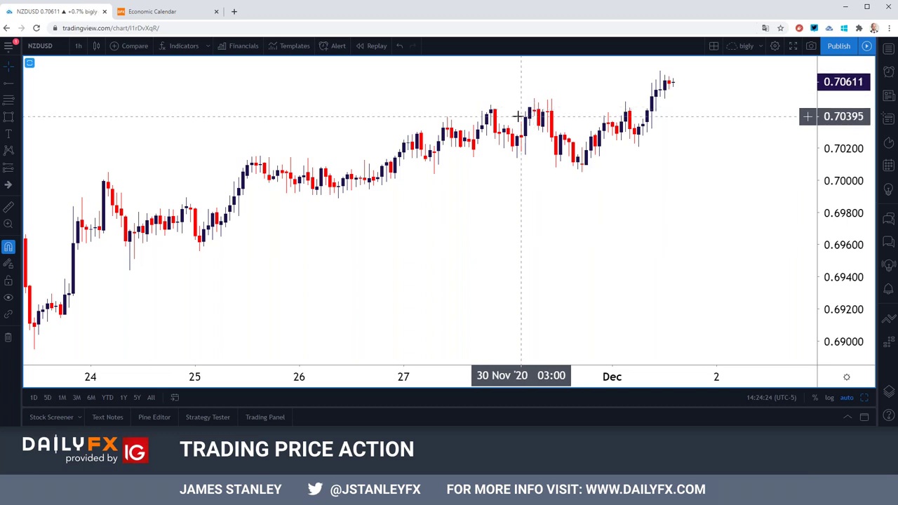
pyautogui.scroll(-1, 433, 92)
# - Switch the NZDUSD chart to the AUDNZD forex symbol from the IDC data source
pyautogui.click(49, 46)
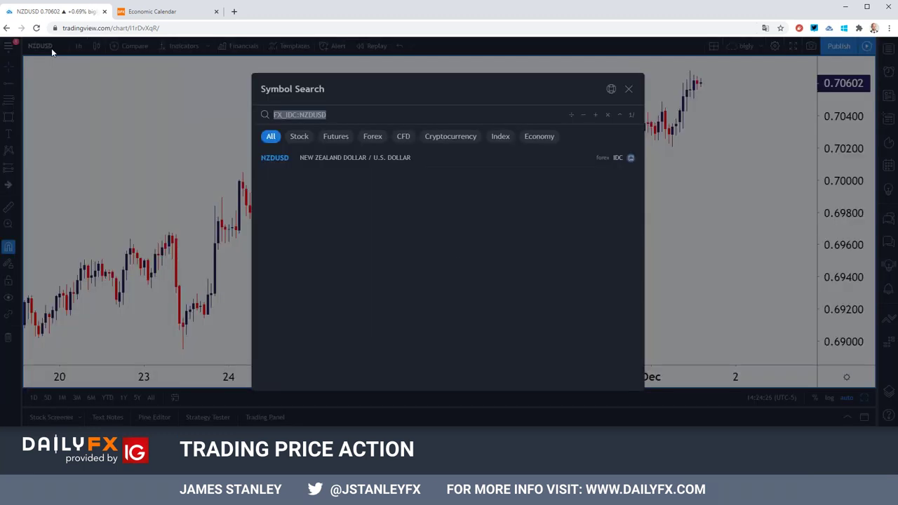
pyautogui.write('AUDNZD')
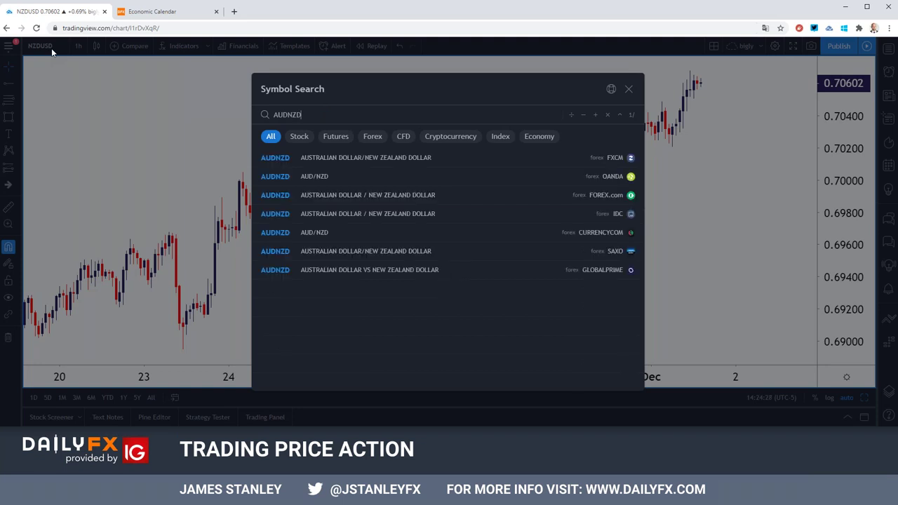
pyautogui.press('Down')
pyautogui.press('Down')
pyautogui.press('Down')
pyautogui.press('Down')
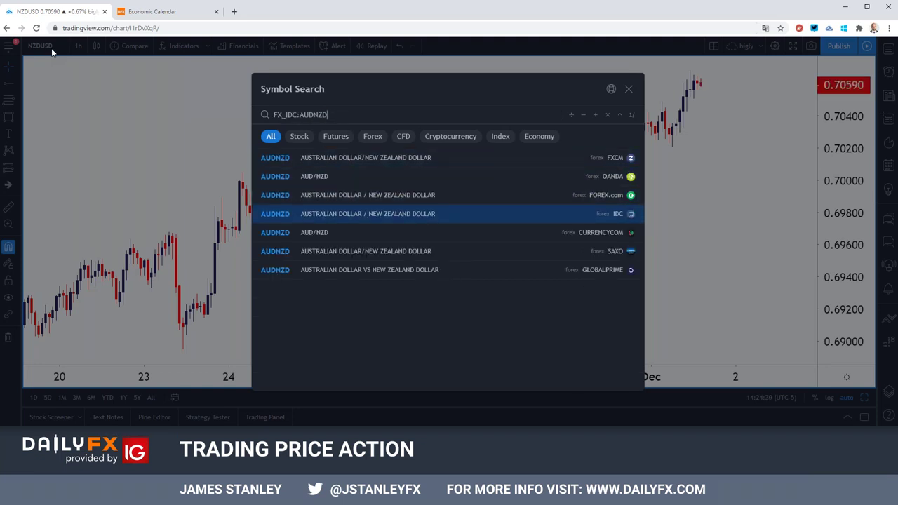
pyautogui.press('Return')
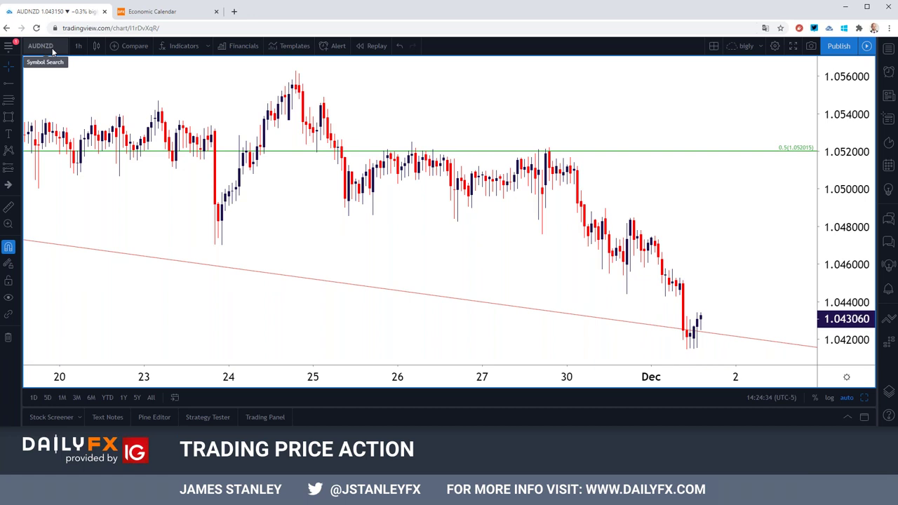
# - Set the AUDNZD chart to the 1 day interval and examine the descending channel from the August high against the retracement levels
pyautogui.click(78, 46)
pyautogui.click(99, 322)
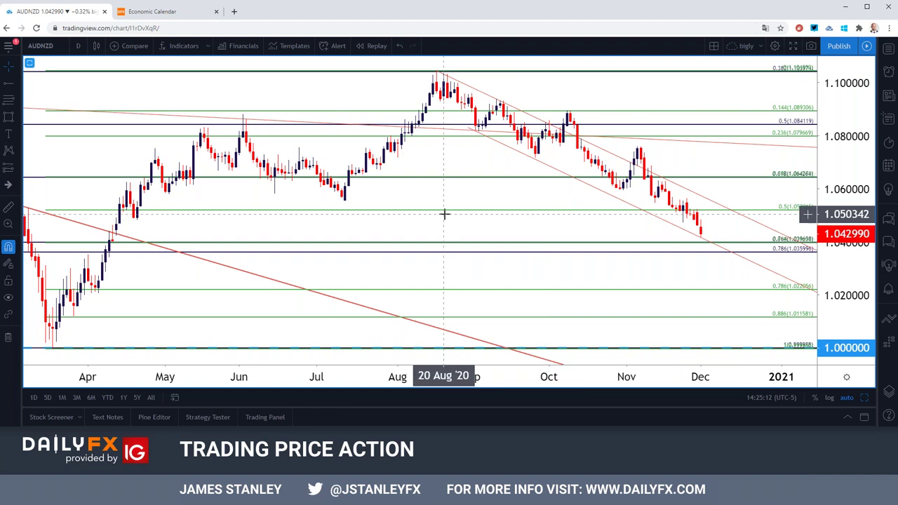
pyautogui.scroll(-2, 442, 213)
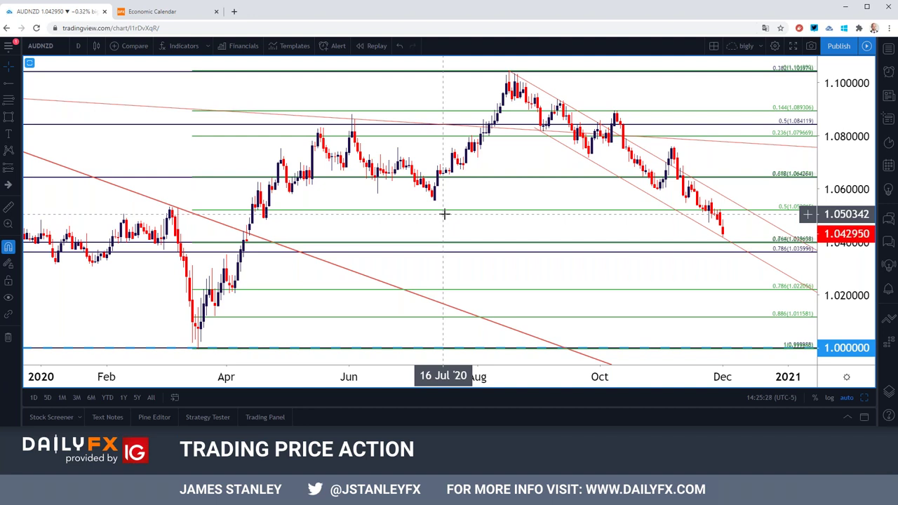
# - Switch the AUDNZD chart to the USDCAD forex symbol from the IDC data source
pyautogui.click(56, 49)
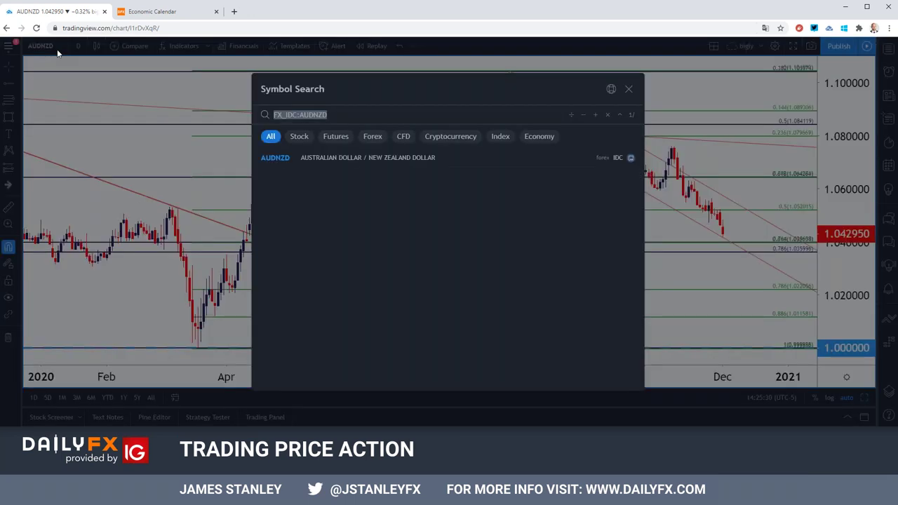
pyautogui.write('USDCAD')
pyautogui.press('Down')
pyautogui.press('Down')
pyautogui.press('Down')
pyautogui.press('Down')
pyautogui.press('Return')
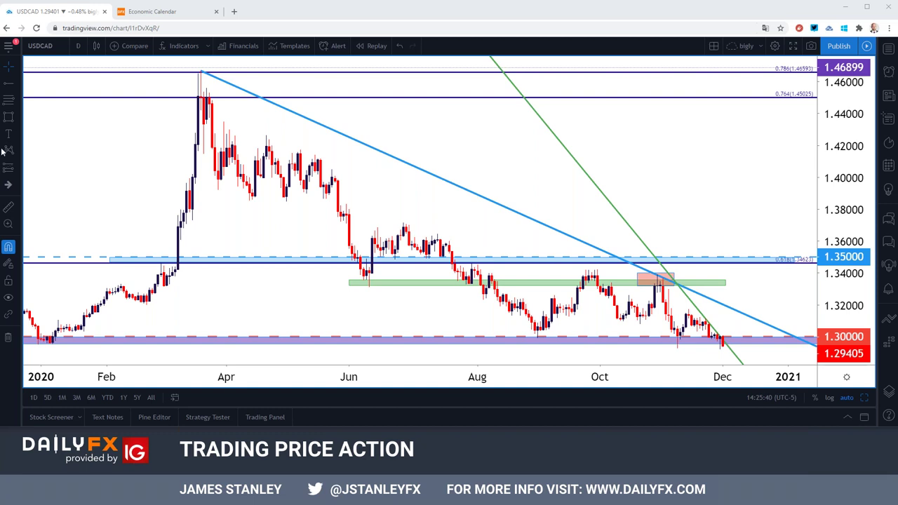
# - Set the USDCAD chart to the 1 hour interval and examine price action around the purple zone below 1.30000 since early November
pyautogui.click(79, 48)
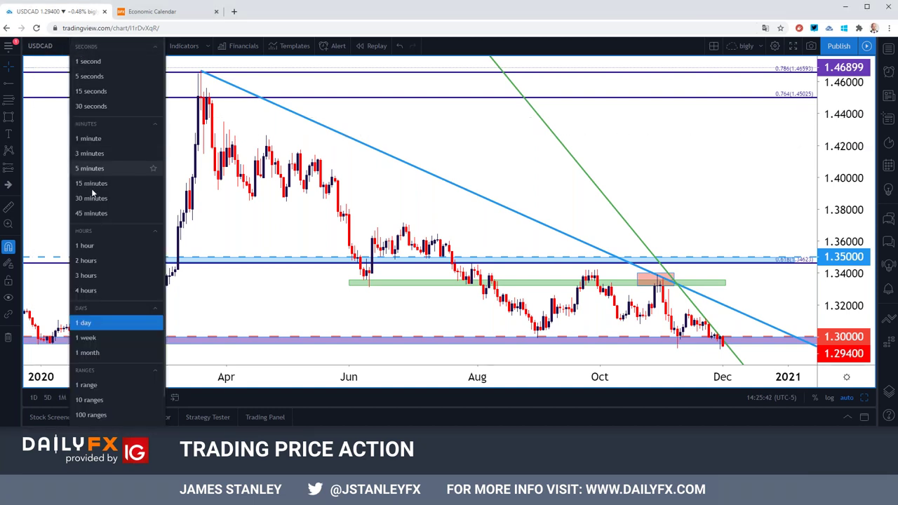
pyautogui.click(100, 251)
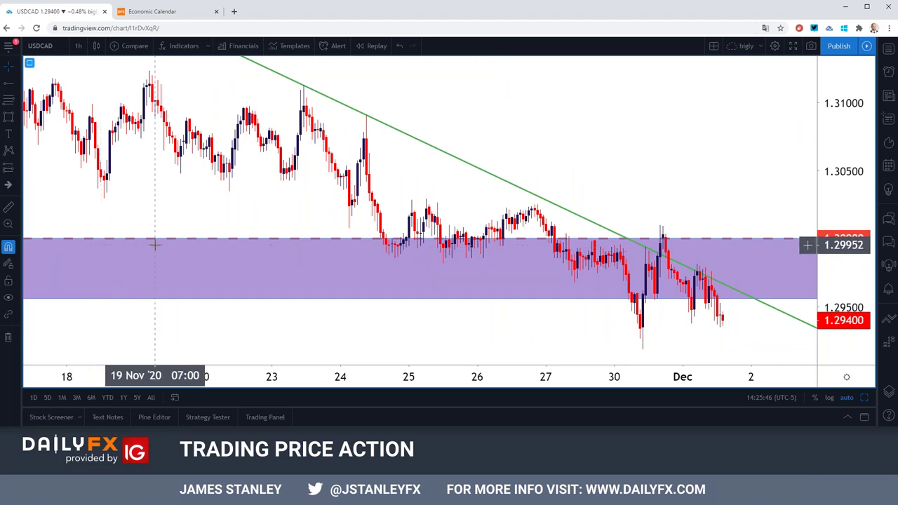
pyautogui.scroll(-4, 155, 244)
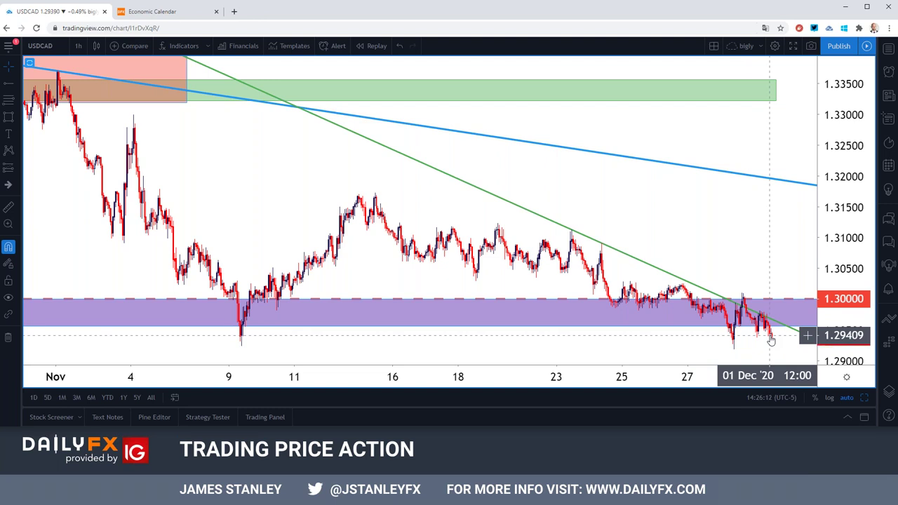
# - View the USDCAD chart at the 4 hours interval and return it to the 1 hour interval
pyautogui.click(78, 45)
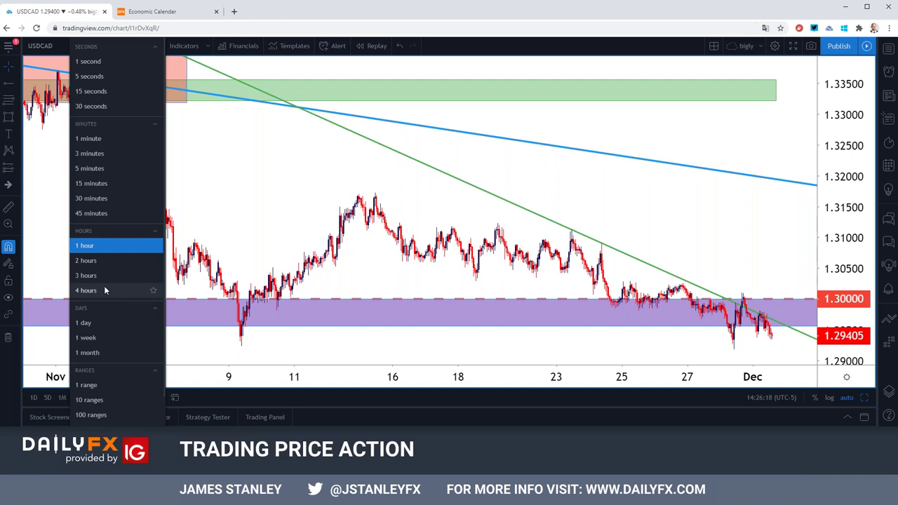
pyautogui.click(104, 289)
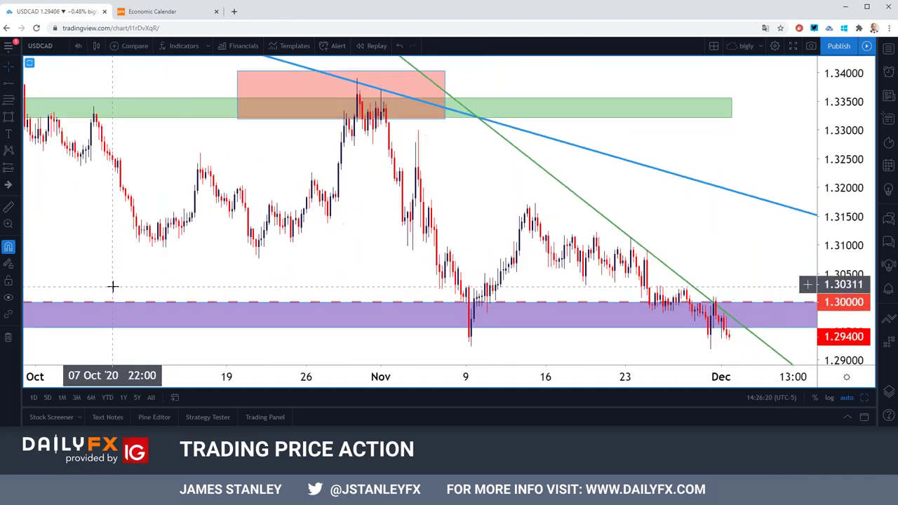
pyautogui.click(78, 46)
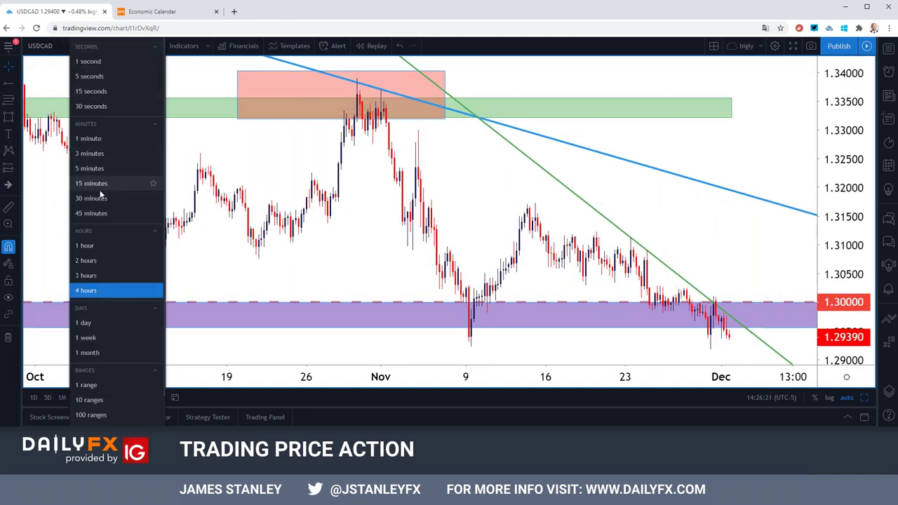
pyautogui.click(98, 245)
# - Examine USDCAD's hourly price action along the green descending trendline and the purple zone, from the latest candles back to late October
pyautogui.scroll(3, 98, 246)
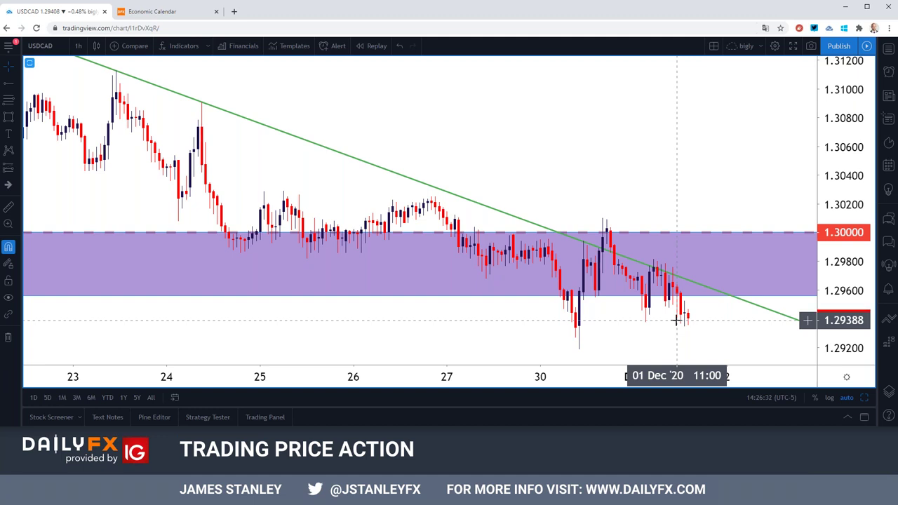
pyautogui.scroll(-2, 660, 320)
pyautogui.scroll(-2, 456, 317)
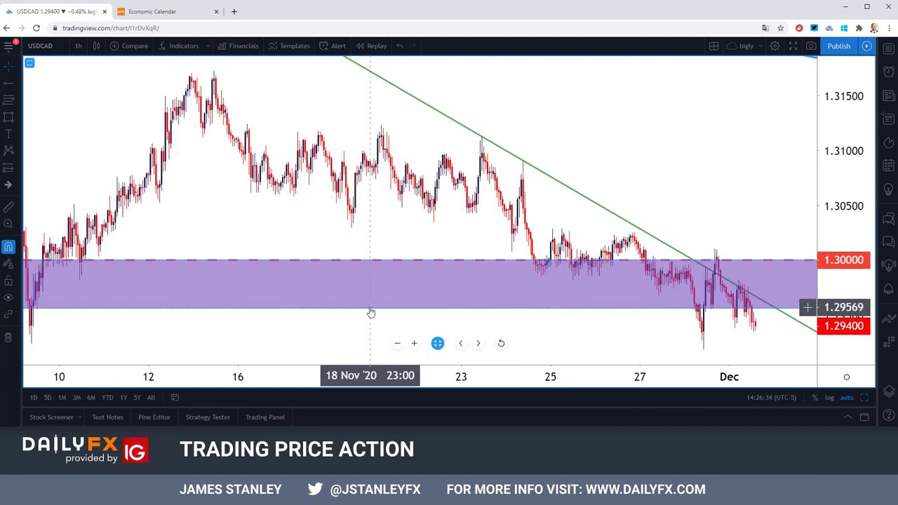
pyautogui.scroll(-1, 372, 312)
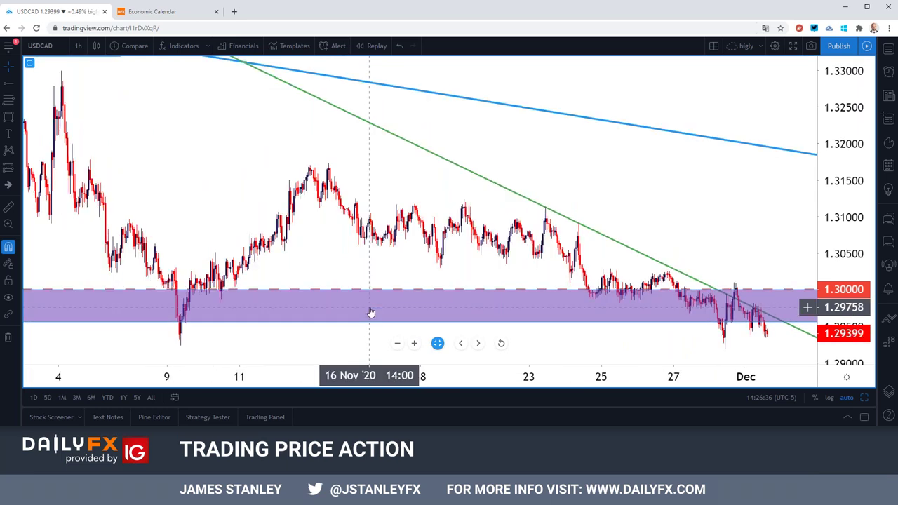
pyautogui.scroll(-1, 372, 312)
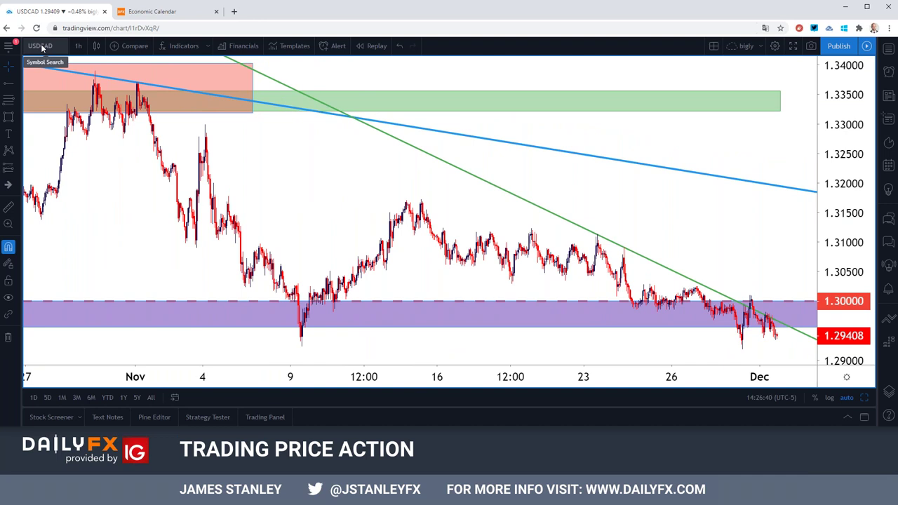
pyautogui.click(43, 95)
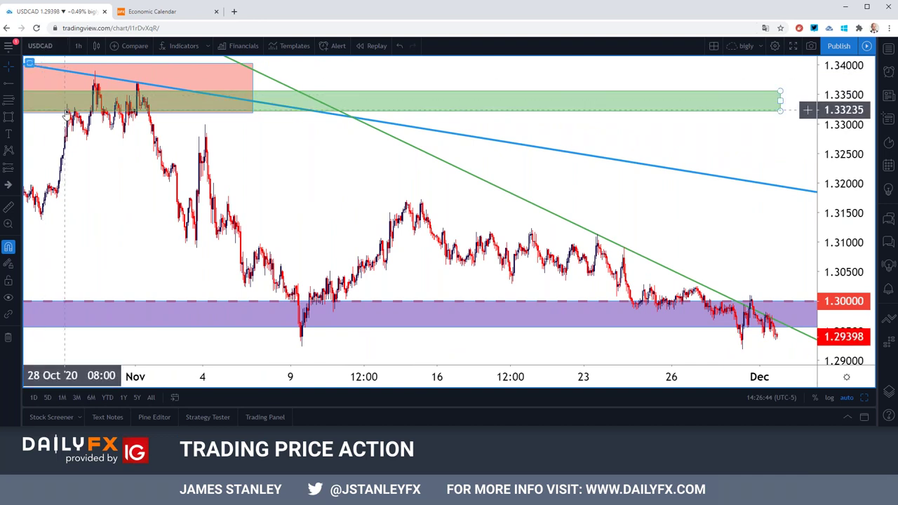
pyautogui.click(67, 118)
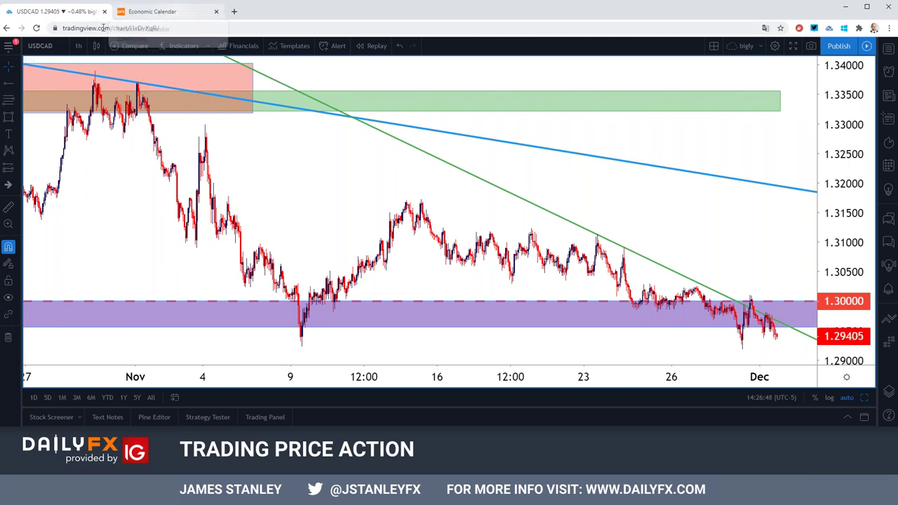
# - Switch the USDCAD chart to the USDCHF forex symbol from the IDC data source
pyautogui.click(53, 46)
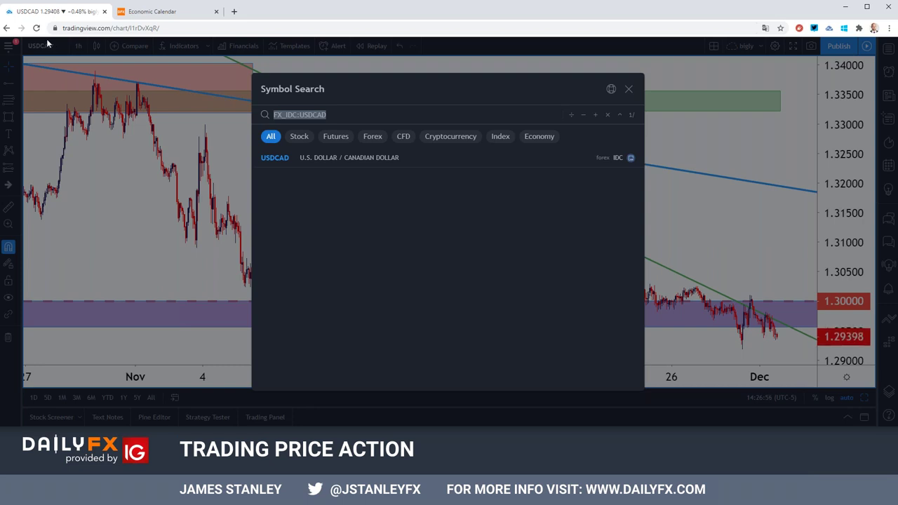
pyautogui.write('usdchf')
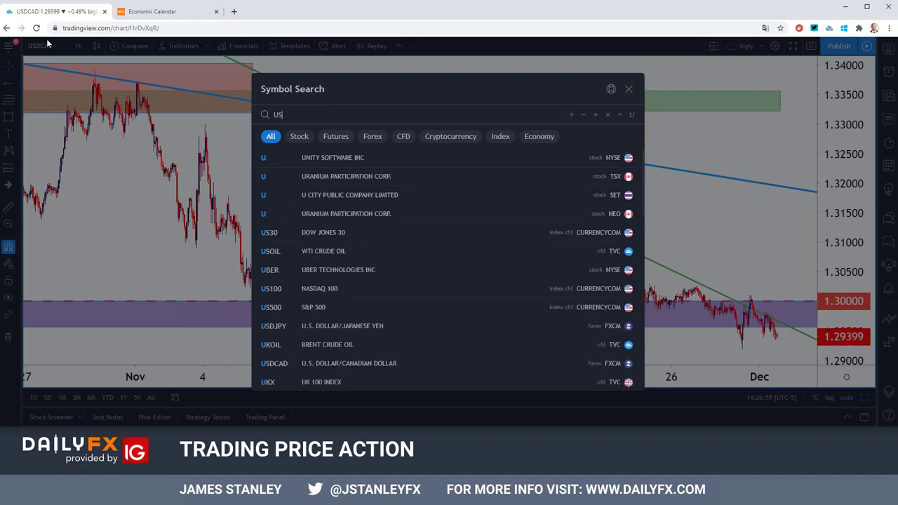
pyautogui.press('Down')
pyautogui.press('Down')
pyautogui.press('Down')
pyautogui.press('Down')
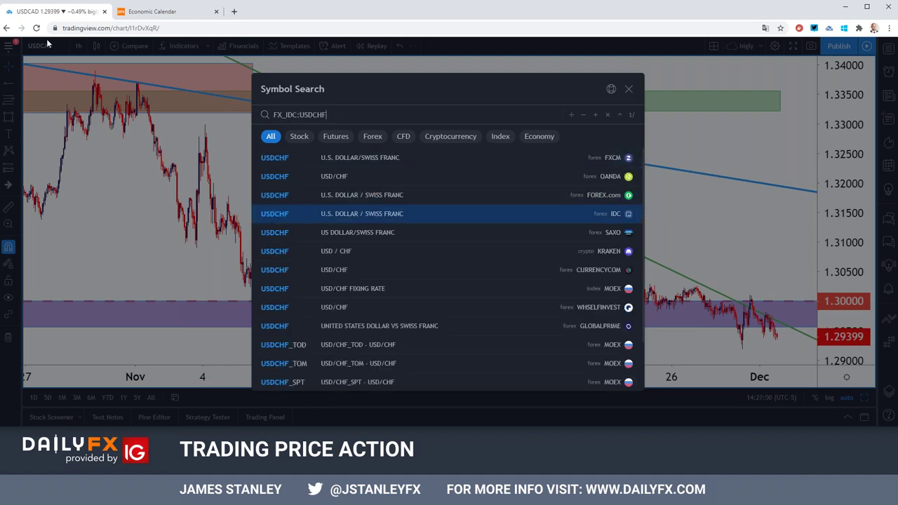
pyautogui.press('Return')
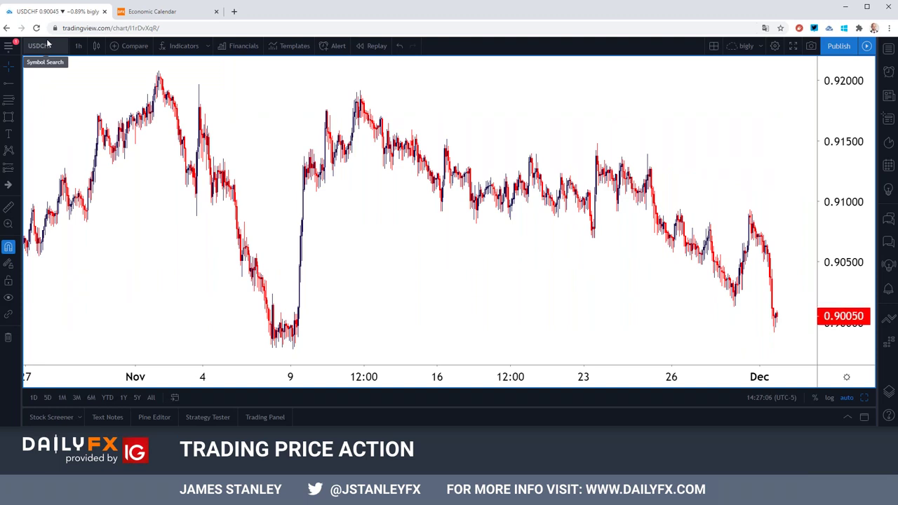
# - Set the USDCHF chart to the 1 day interval and examine the recent lows around 0.90000
pyautogui.click(78, 45)
pyautogui.click(97, 324)
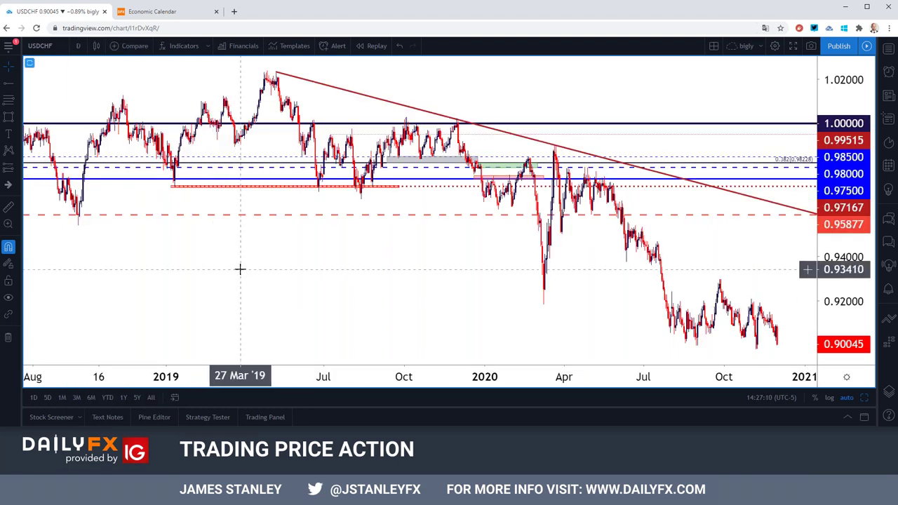
pyautogui.scroll(4, 240, 269)
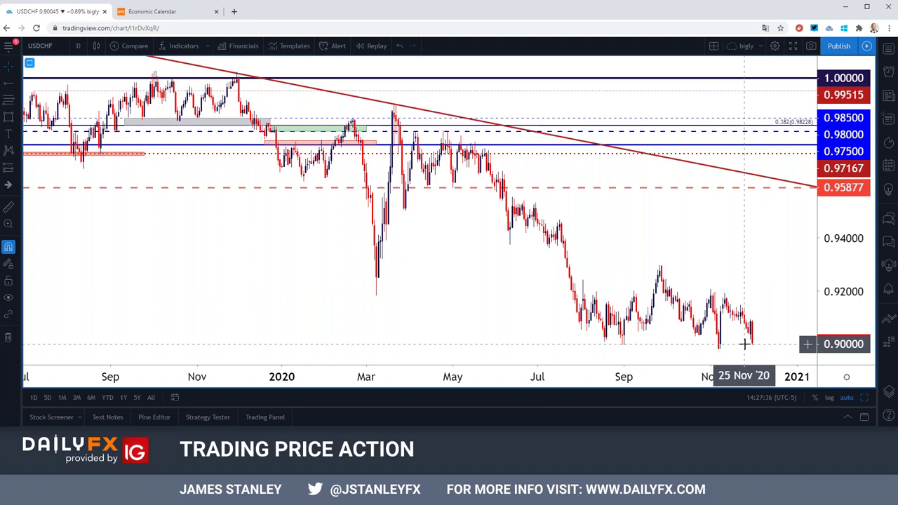
pyautogui.scroll(1, 745, 344)
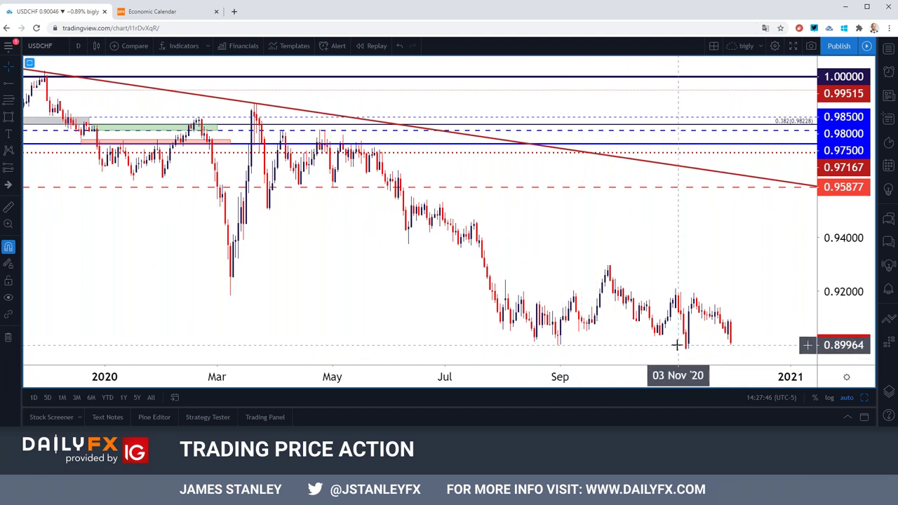
# - Draw a descending trendline on the USDCHF daily chart from the 25 Sep '20 high through the mid-November high
pyautogui.click(10, 82)
pyautogui.click(607, 267)
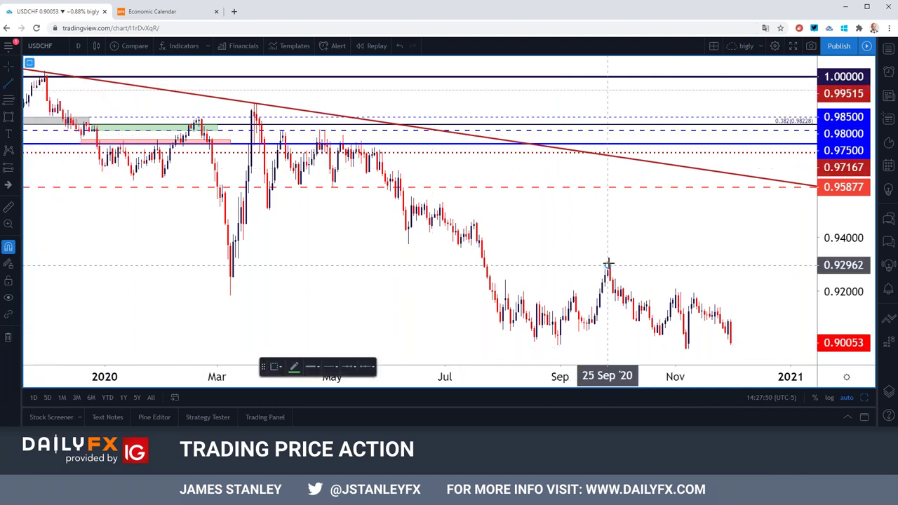
pyautogui.click(695, 284)
pyautogui.click(660, 336)
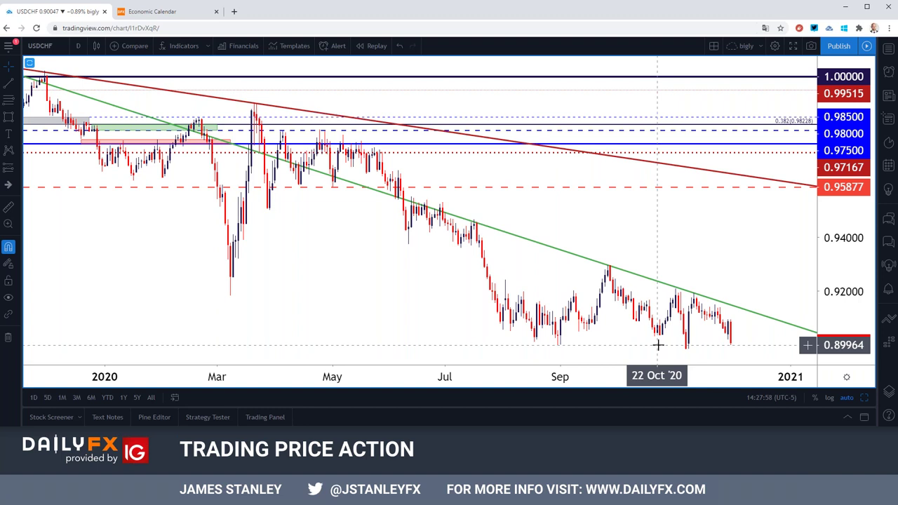
# - Add a horizontal ray at 0.89989 starting from the early September low on the USDCHF chart
pyautogui.click(17, 83)
pyautogui.click(49, 177)
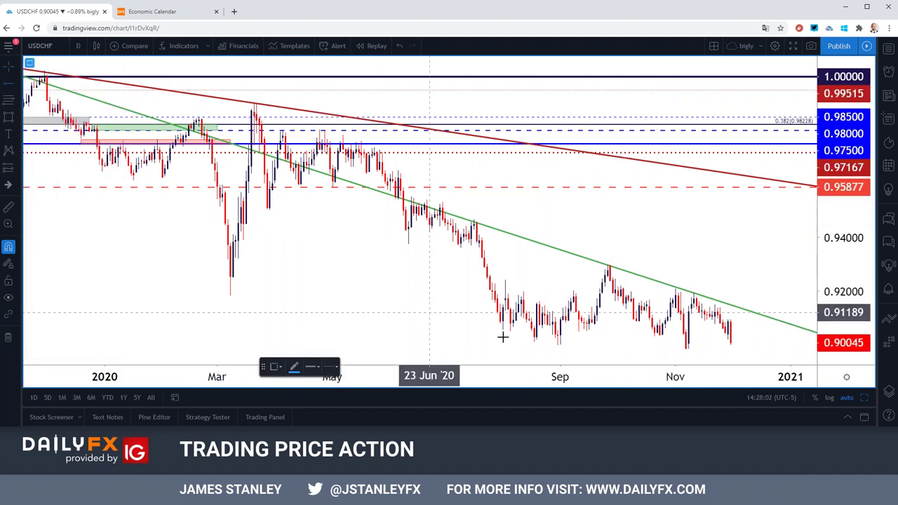
pyautogui.click(559, 348)
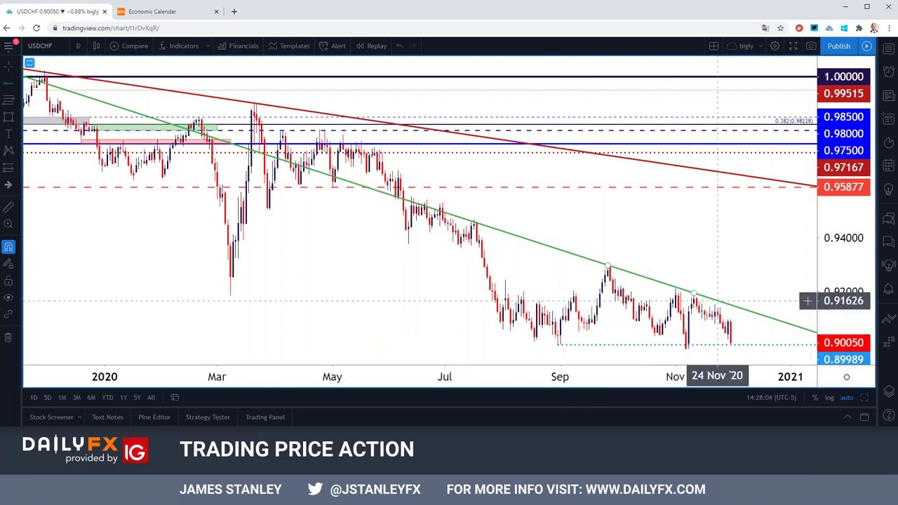
pyautogui.scroll(2, 710, 294)
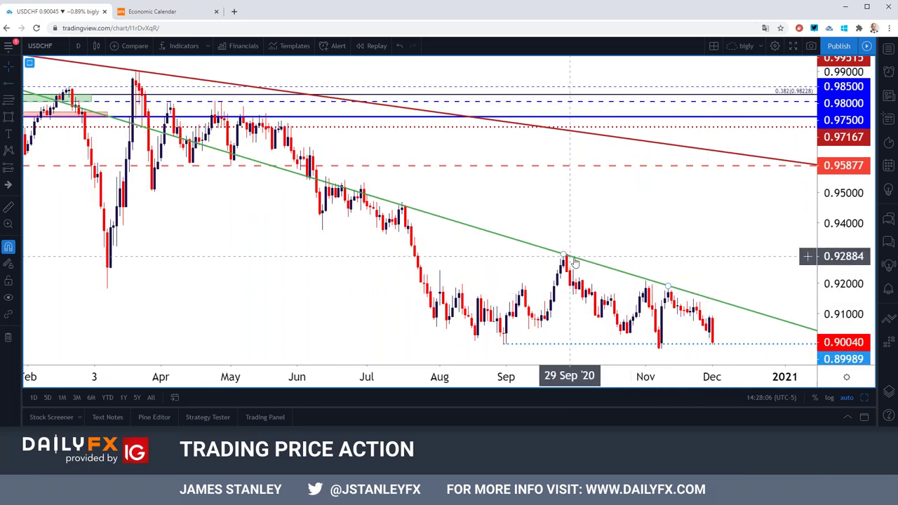
pyautogui.scroll(-2, 737, 294)
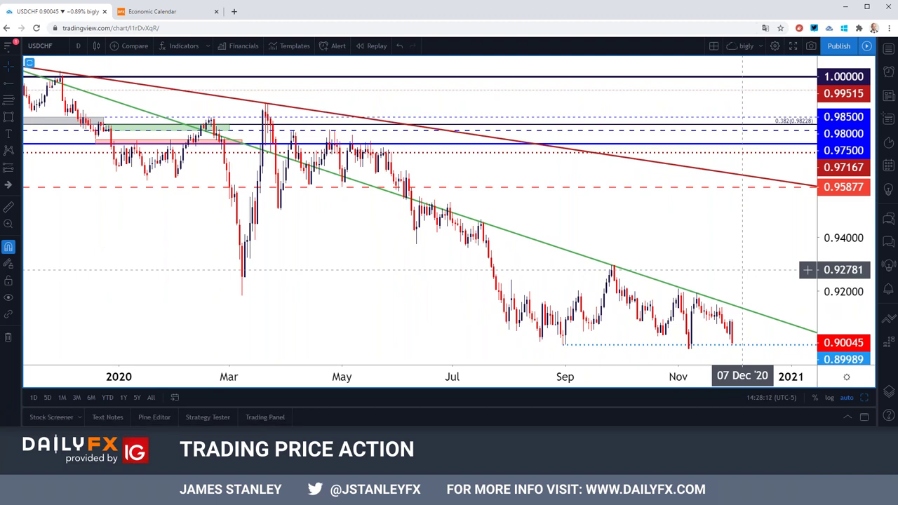
# - Turn off the green trendline's backward extension so it begins at the late September high
pyautogui.scroll(-2, 742, 270)
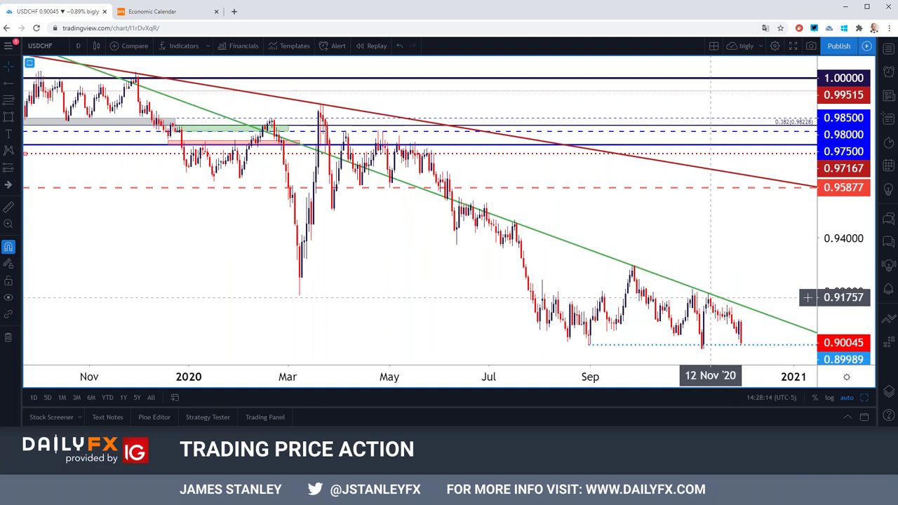
pyautogui.doubleClick(687, 287)
pyautogui.click(409, 147)
pyautogui.click(510, 393)
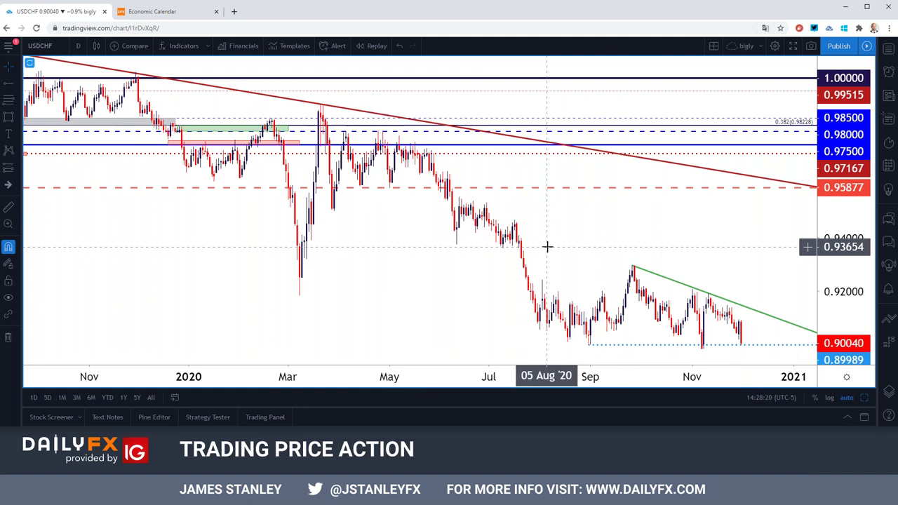
pyautogui.moveTo(526, 223); pyautogui.dragTo(495, 229)
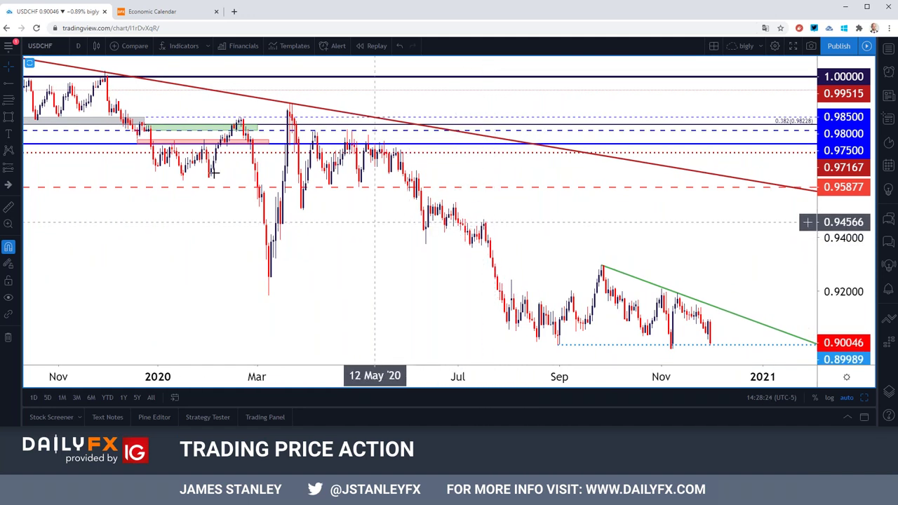
# - Switch the chart from USDCHF to GOLD and set it to the 4 hours interval
pyautogui.click(56, 45)
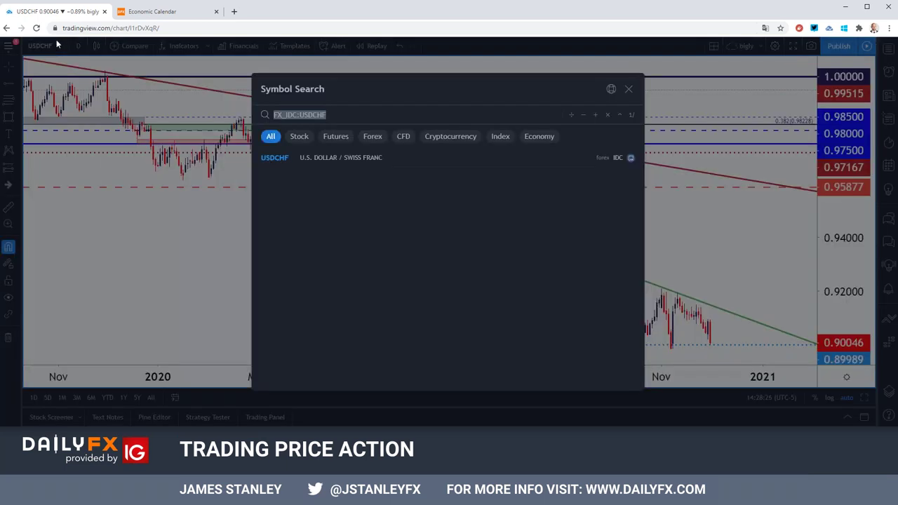
pyautogui.write('GOLD')
pyautogui.press('Return')
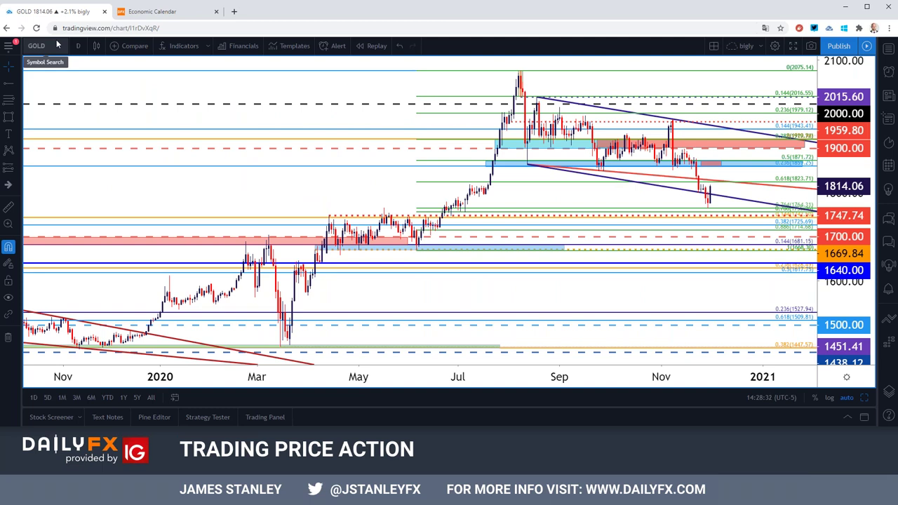
pyautogui.click(78, 45)
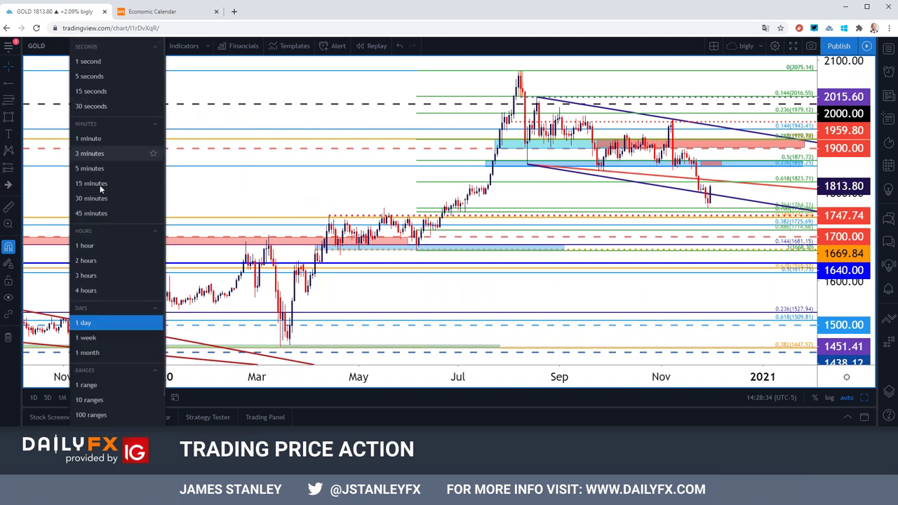
pyautogui.click(100, 290)
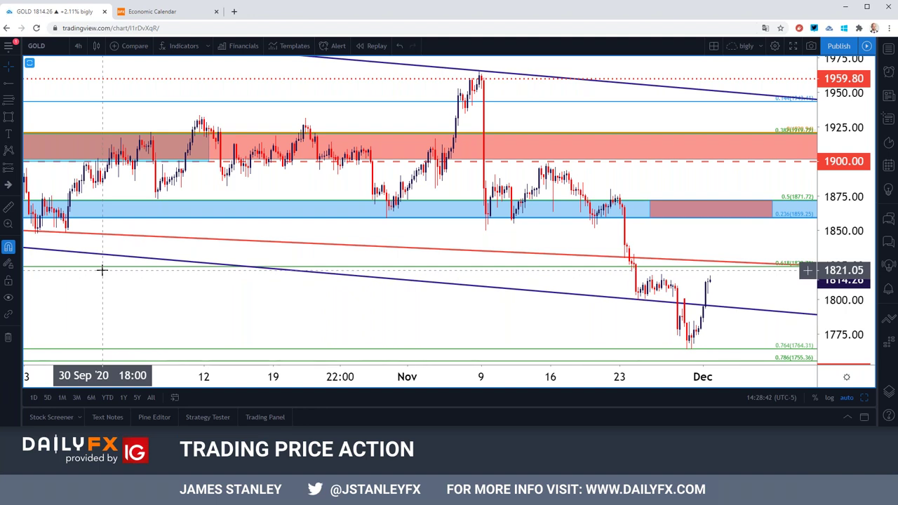
# - Set the GOLD chart to the 1 hour interval and examine the late November swing highs near 1818
pyautogui.click(78, 46)
pyautogui.click(103, 246)
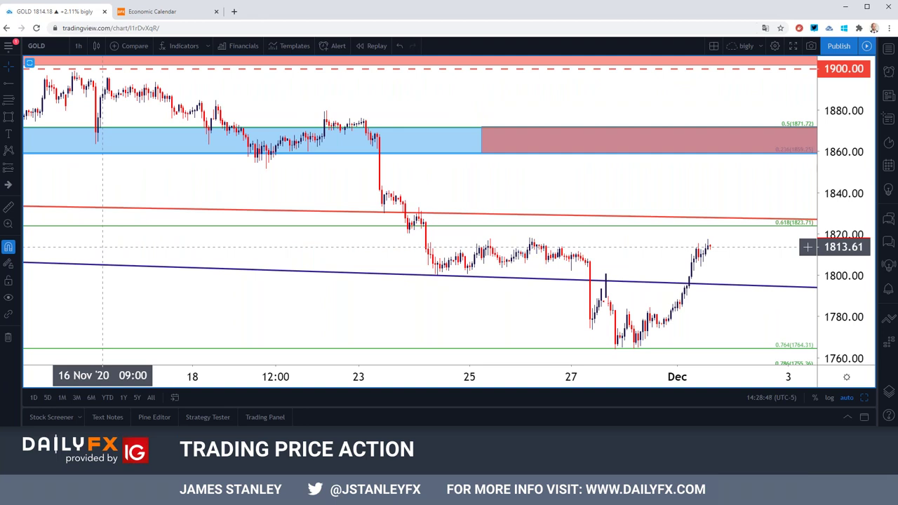
pyautogui.scroll(3, 102, 247)
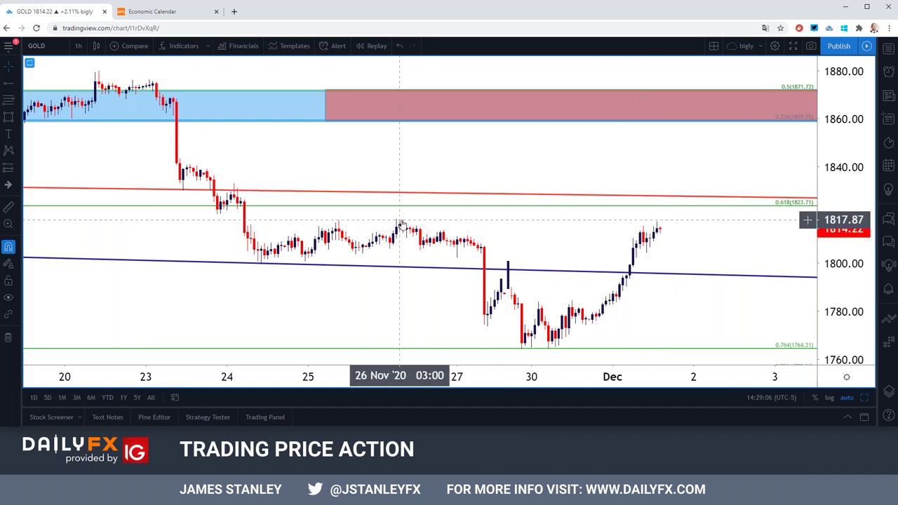
# - Restore the four-chart layout, maximize the daily GOLD chart with the DXY correlation indicator, and examine its price action since March
pyautogui.click(864, 397)
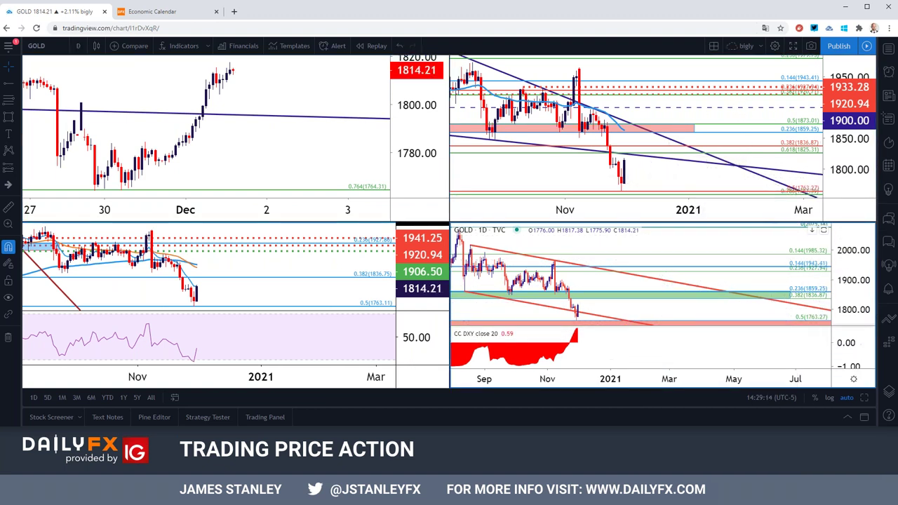
pyautogui.hotkey('alt', 'Return')
pyautogui.scroll(-2, 555, 316)
pyautogui.scroll(3, 576, 220)
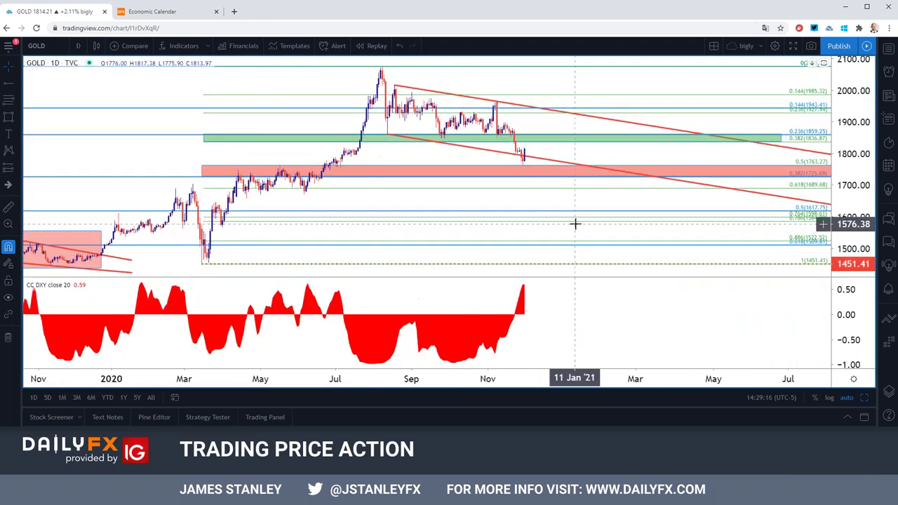
pyautogui.click(503, 141)
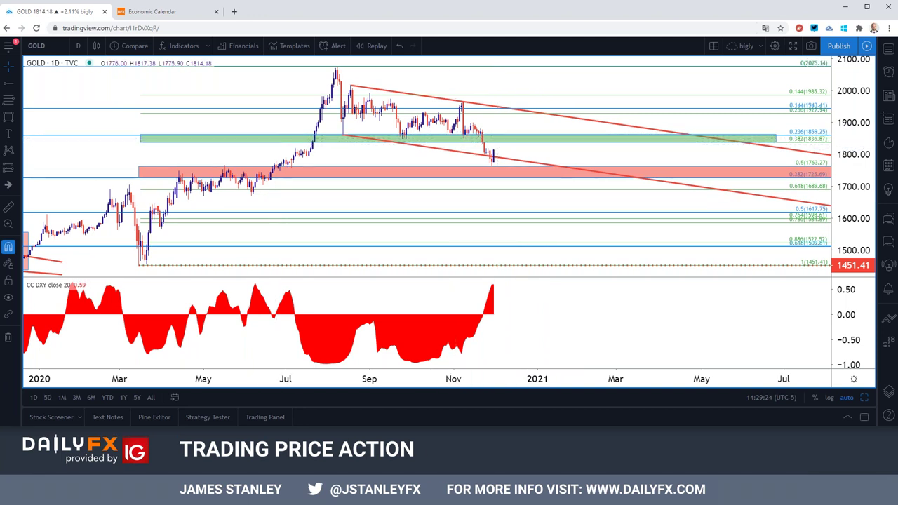
# - View the GOLD chart with the DXY correlation indicator at the 4 hours interval
pyautogui.click(78, 45)
pyautogui.click(121, 291)
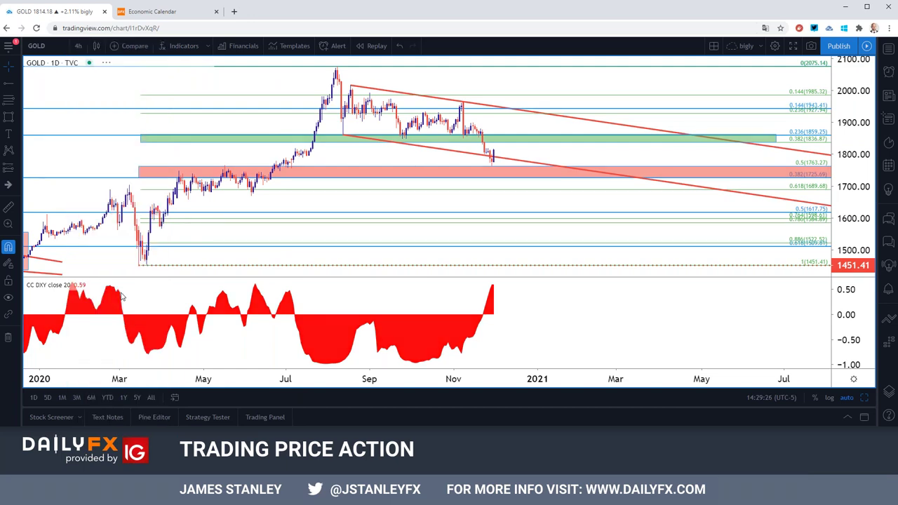
pyautogui.scroll(-3, 121, 292)
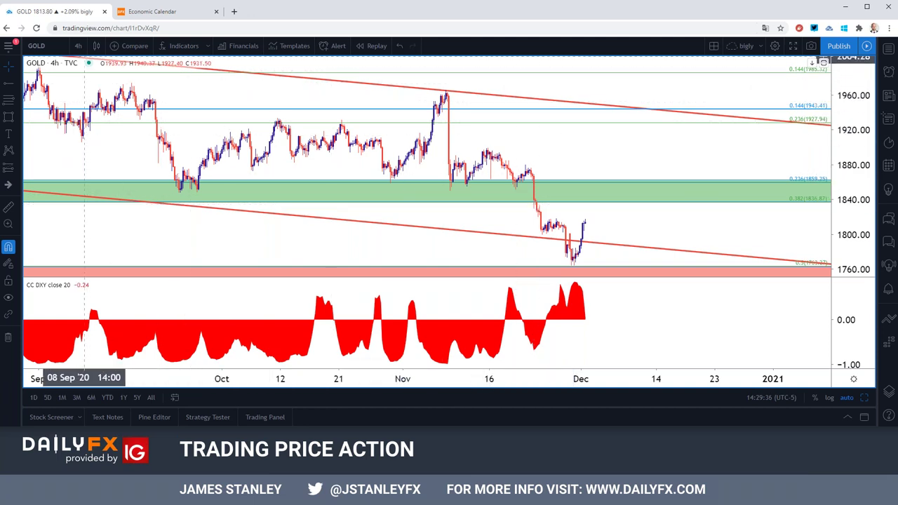
# - Set the GOLD chart to the 1 week interval and examine the pullback channels formed since 2019
pyautogui.click(78, 46)
pyautogui.click(102, 336)
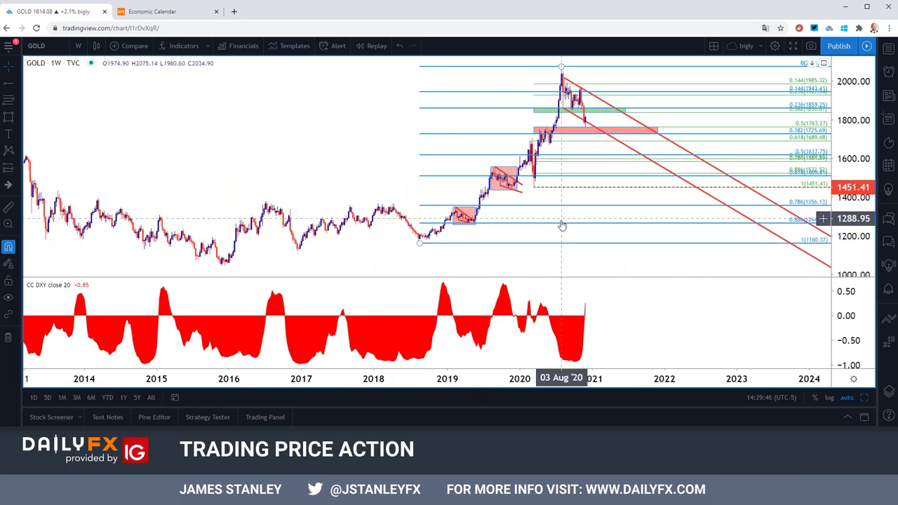
pyautogui.scroll(5, 564, 223)
pyautogui.click(480, 136)
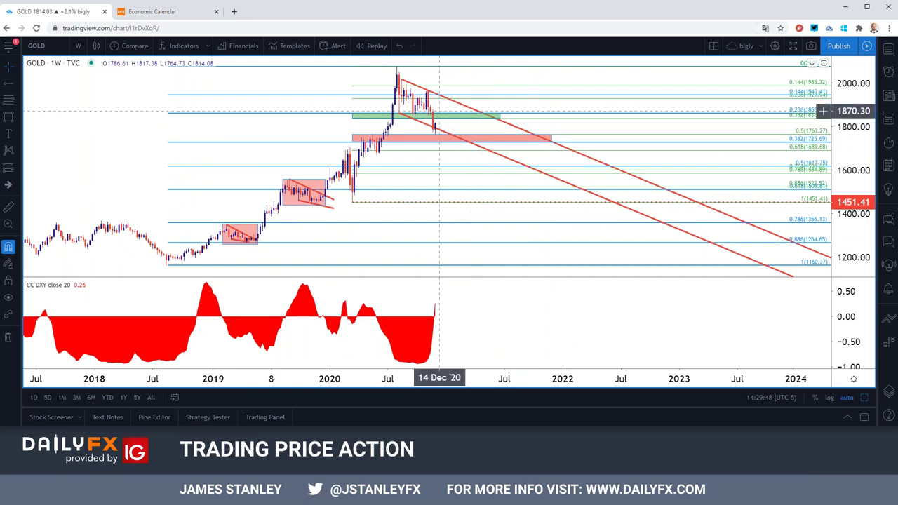
pyautogui.click(426, 114)
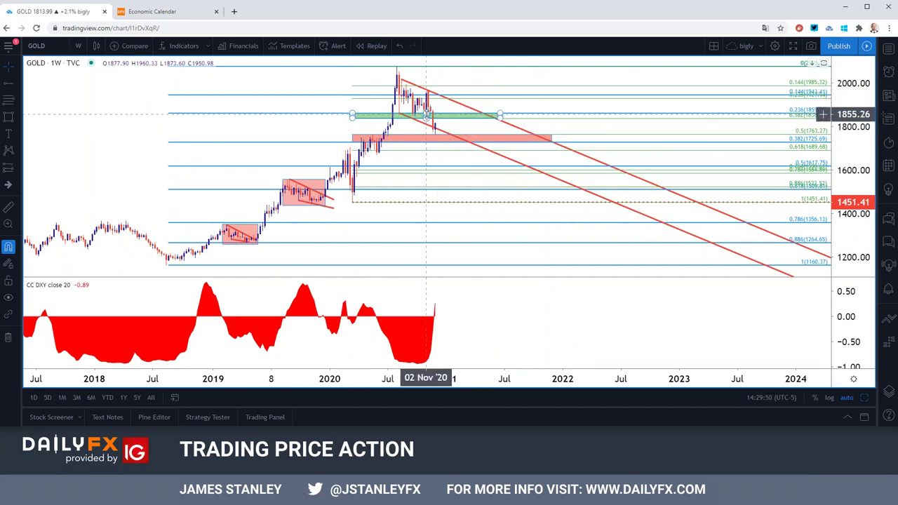
pyautogui.click(419, 110)
# - Return the GOLD chart to the 1 day interval and examine price action around the green zone from late September through November
pyautogui.click(82, 46)
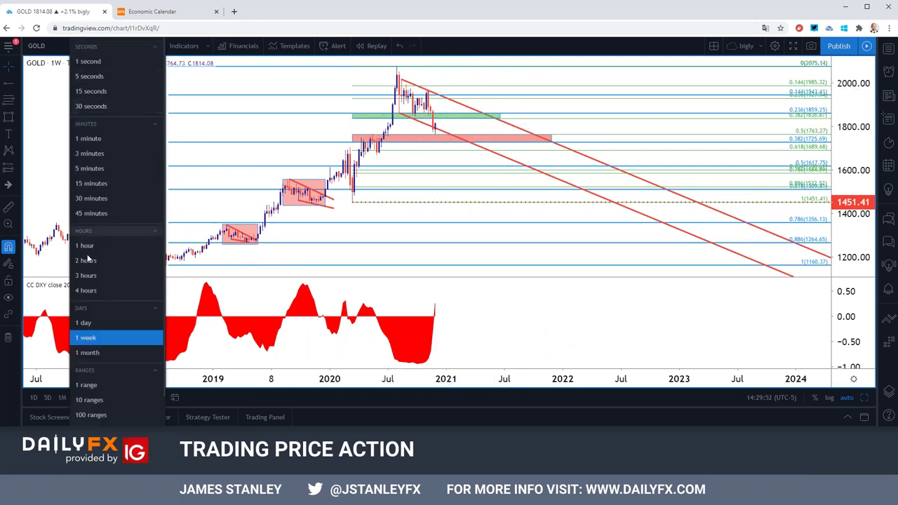
pyautogui.click(88, 374)
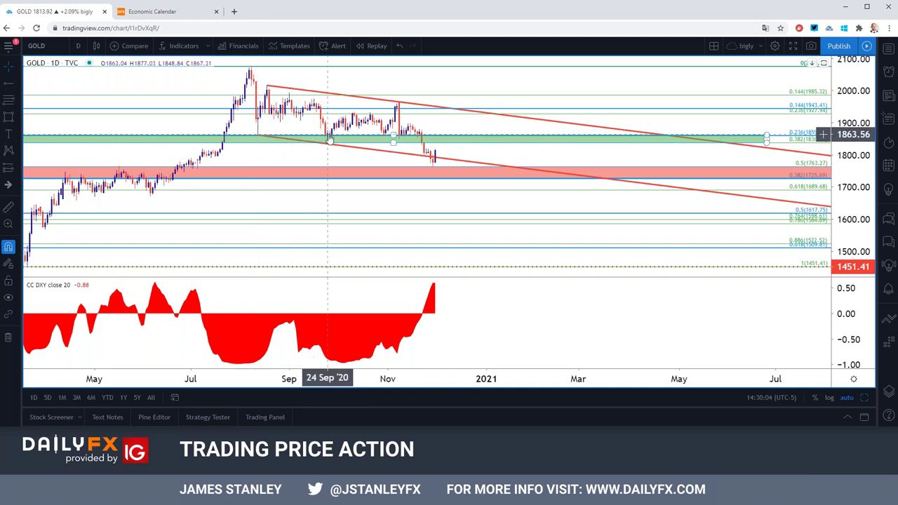
pyautogui.scroll(3, 329, 138)
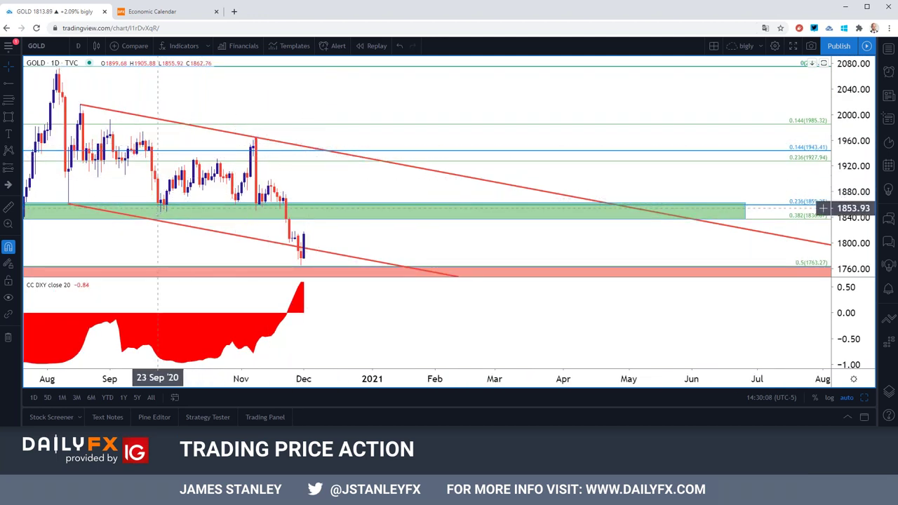
pyautogui.click(161, 208)
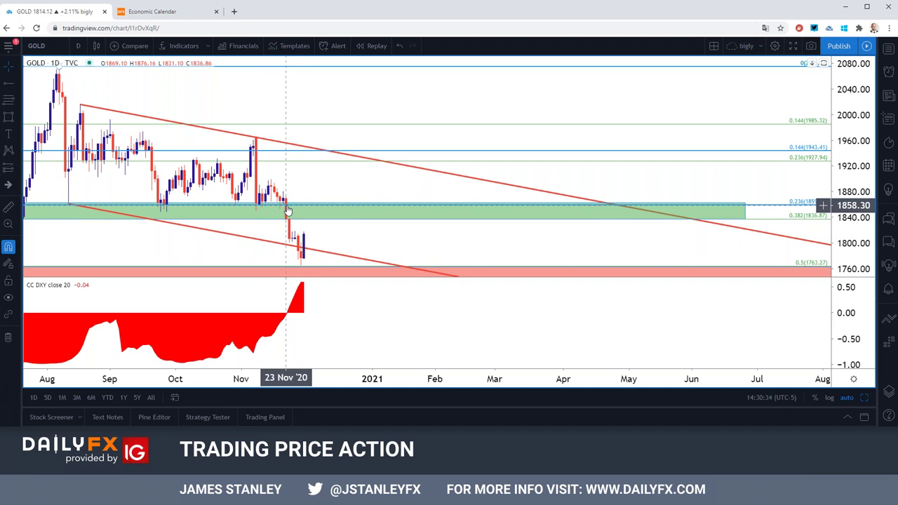
pyautogui.click(330, 207)
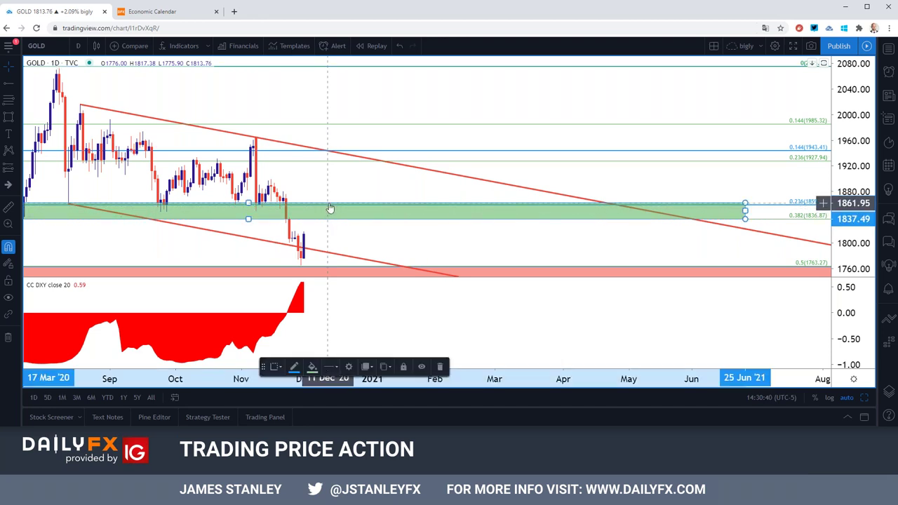
# - Examine gold's daily price action within the red descending channel, comparing recent candles with the longer-term move and the green and red zones
pyautogui.scroll(-3, 331, 208)
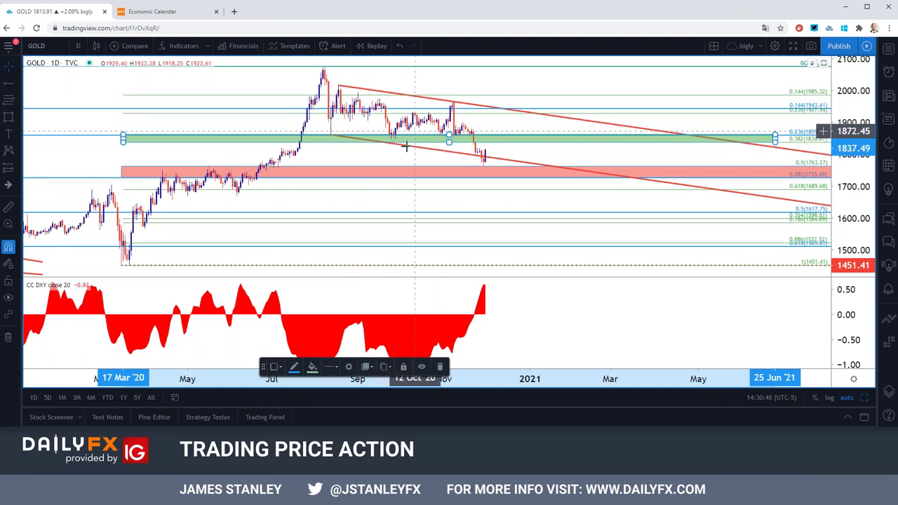
pyautogui.scroll(3, 404, 148)
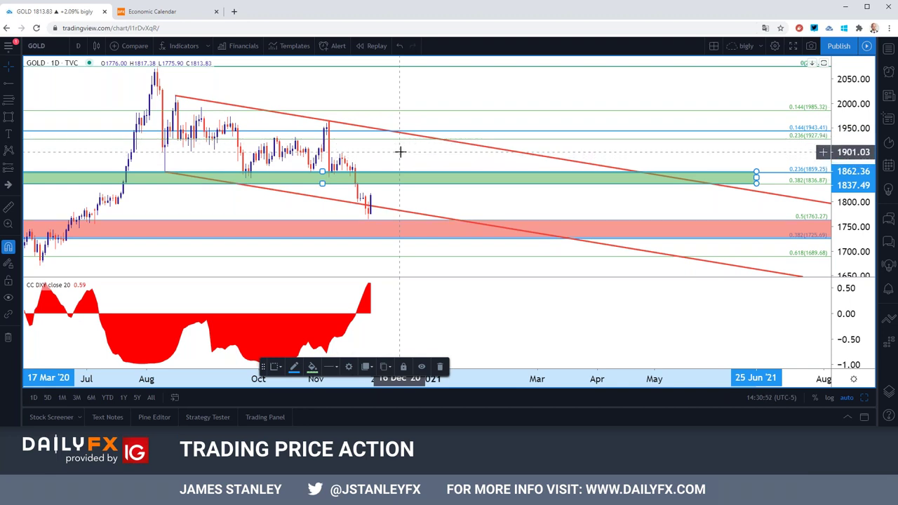
pyautogui.scroll(-3, 401, 152)
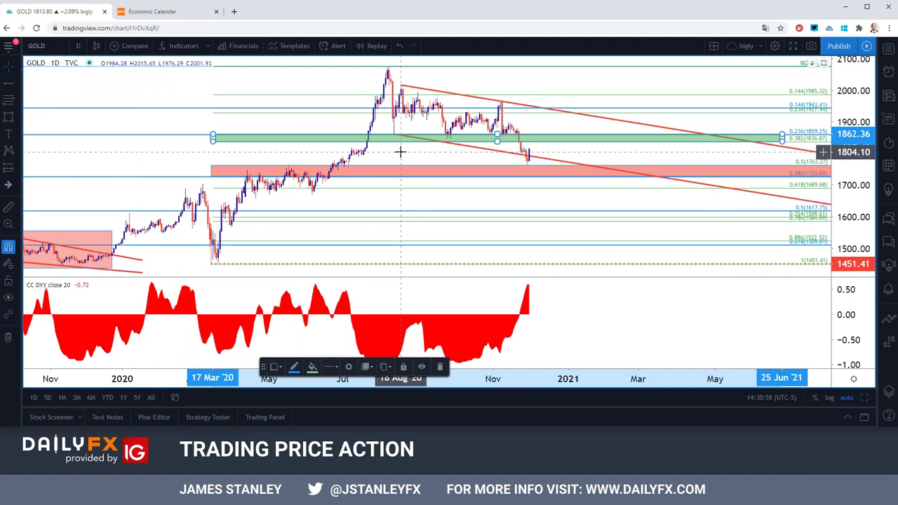
pyautogui.hscroll(5, 400, 152)
pyautogui.scroll(2, 401, 152)
pyautogui.click(400, 152)
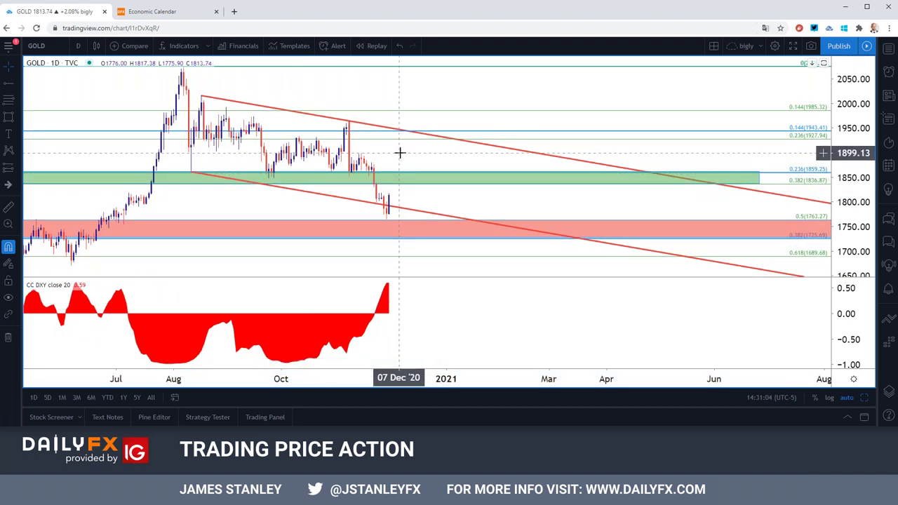
pyautogui.scroll(-2, 400, 152)
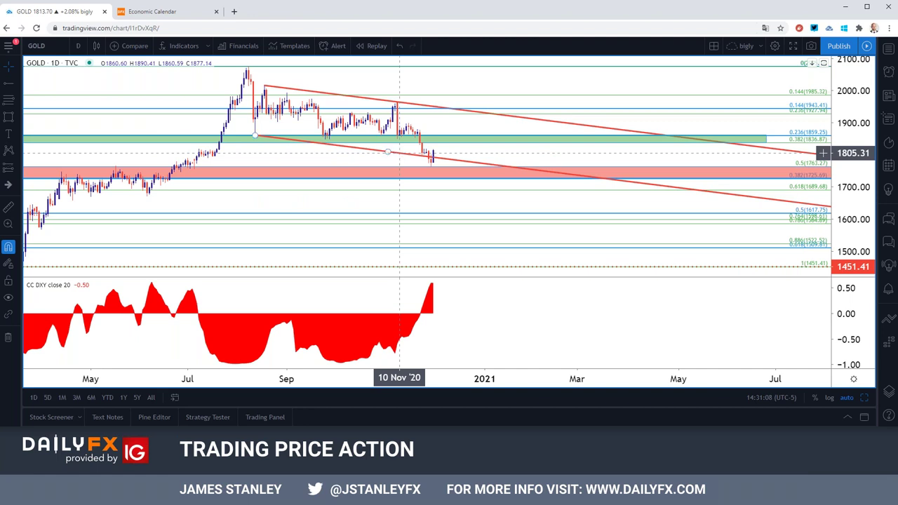
# - Restore the four-chart layout and load the OANDA SPX500USD symbol across the charts
pyautogui.click(865, 397)
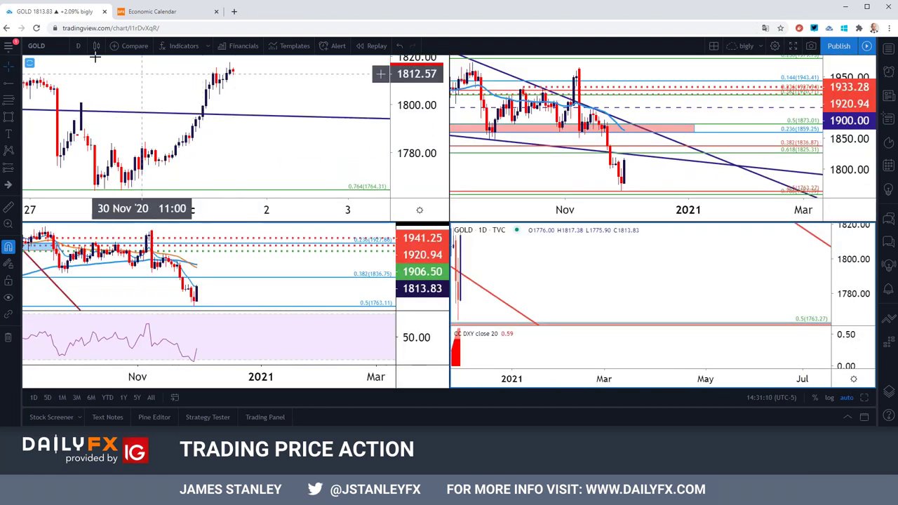
pyautogui.click(48, 49)
pyautogui.write('SPX500')
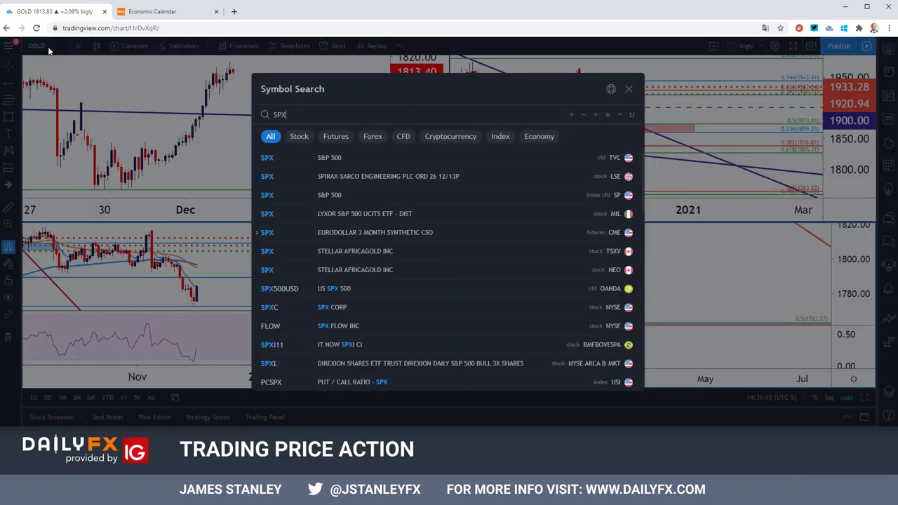
pyautogui.press('Down')
pyautogui.press('Return')
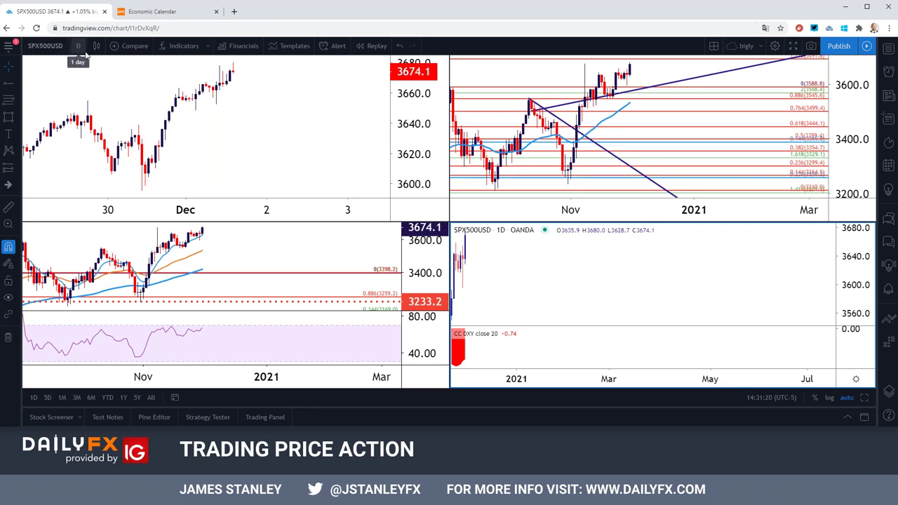
# - Maximize the hourly SPX500USD chart, set it to the 1 day interval and focus on price action since August
pyautogui.click(293, 138)
pyautogui.hotkey('alt', 'Return')
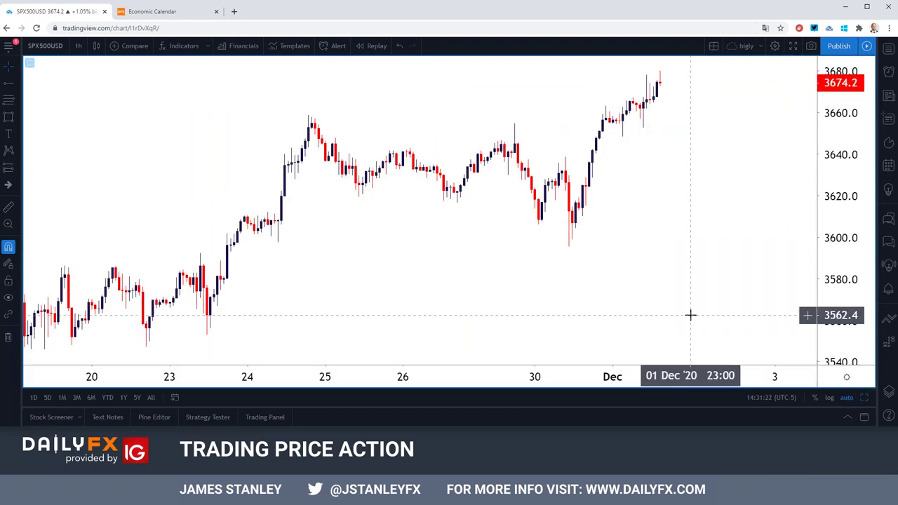
pyautogui.click(79, 46)
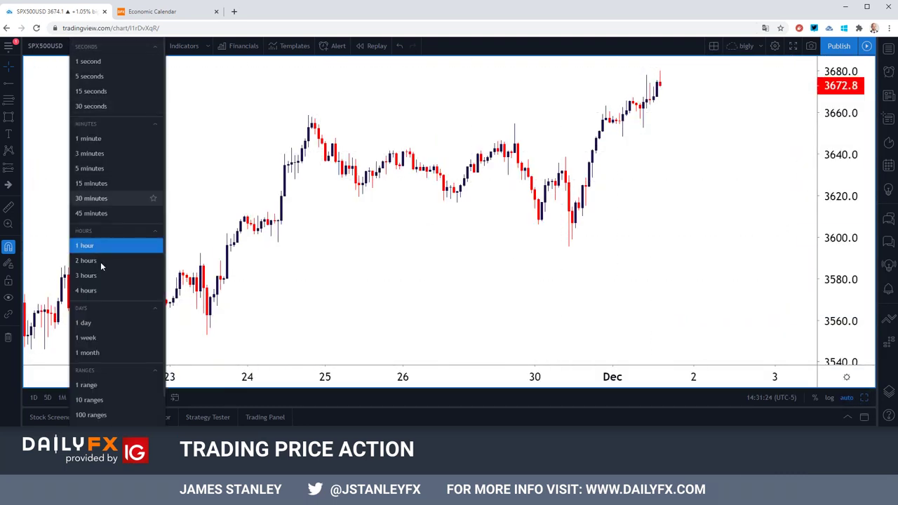
pyautogui.click(102, 321)
pyautogui.scroll(2, 387, 214)
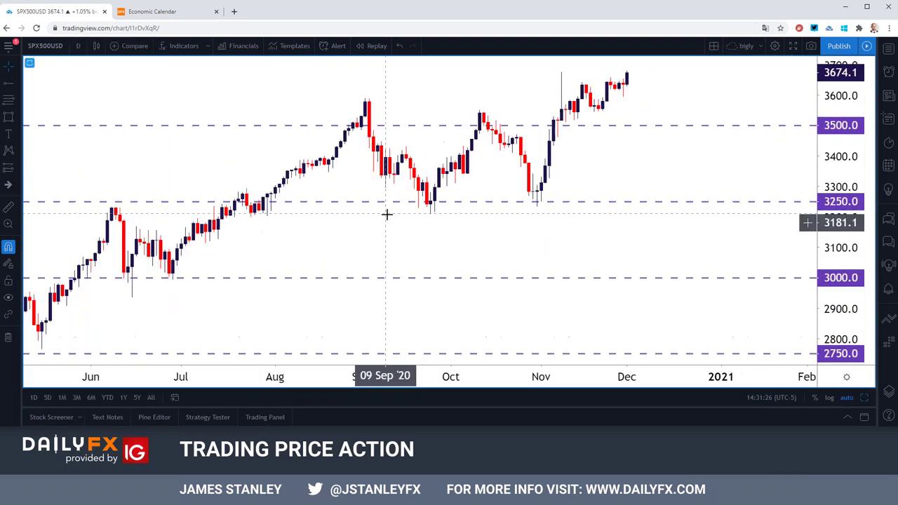
pyautogui.scroll(2, 387, 214)
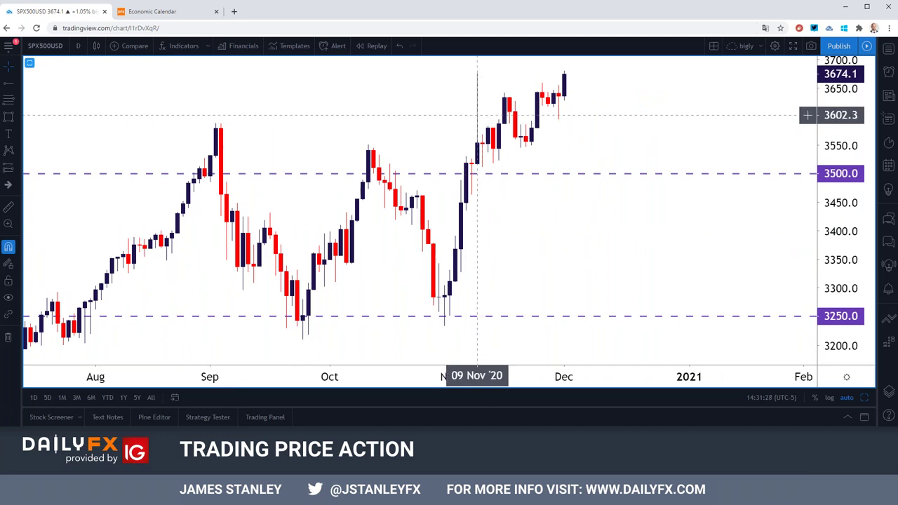
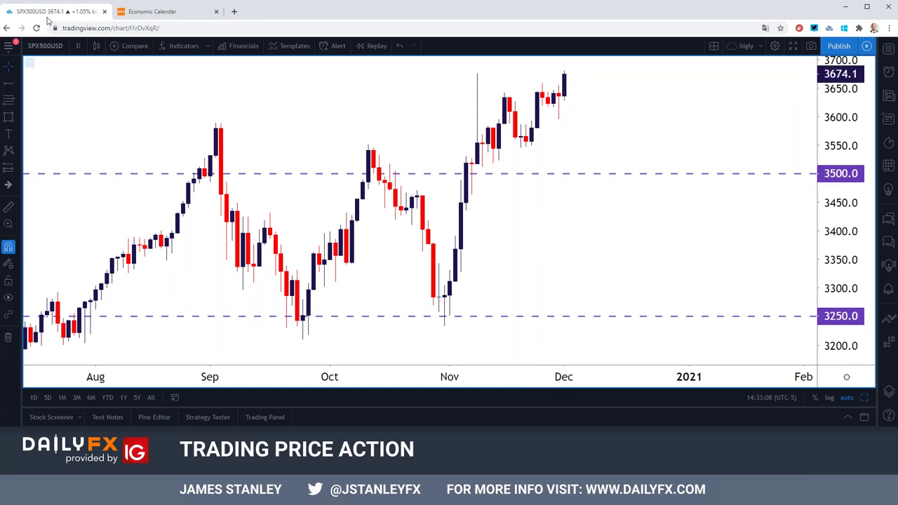
# - Load the OANDA US30USD symbol and set its chart to the 1 week interval
pyautogui.click(57, 45)
pyautogui.write('us30')
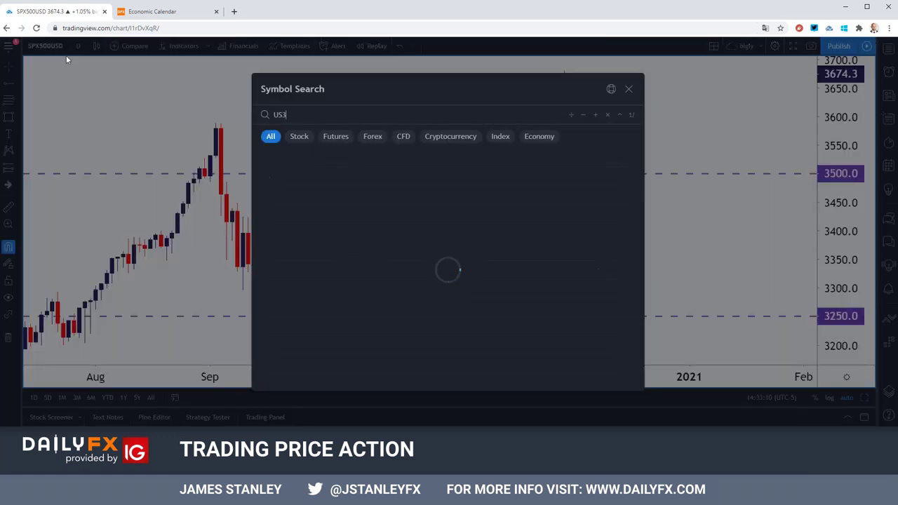
pyautogui.press('Down')
pyautogui.press('Down')
pyautogui.press('Down')
pyautogui.press('Down')
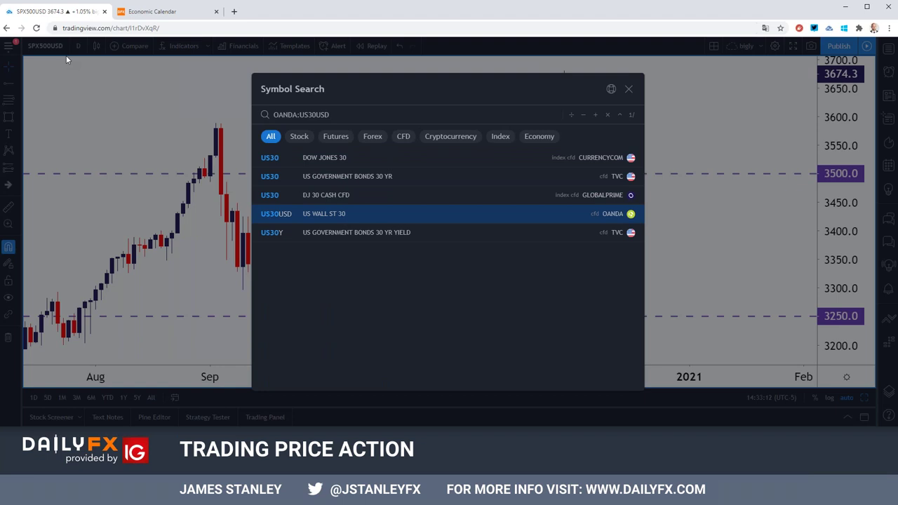
pyautogui.press('Return')
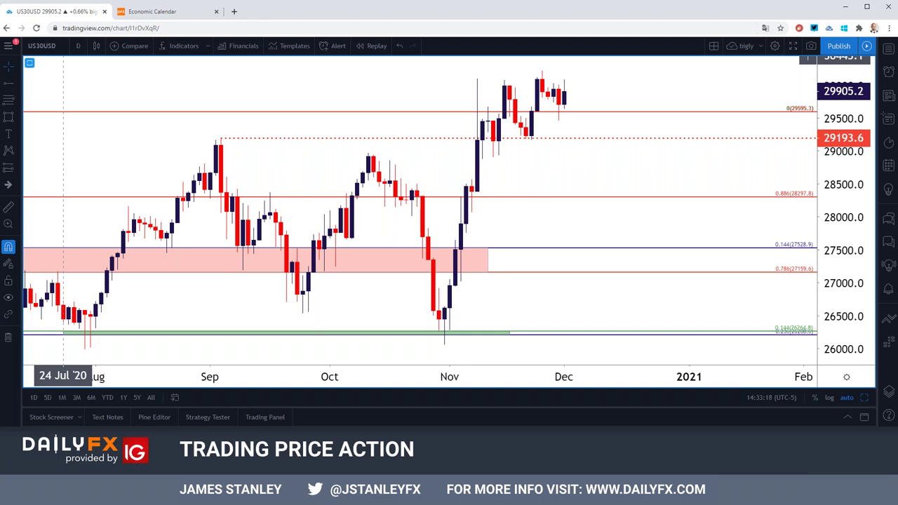
pyautogui.click(77, 47)
pyautogui.click(124, 337)
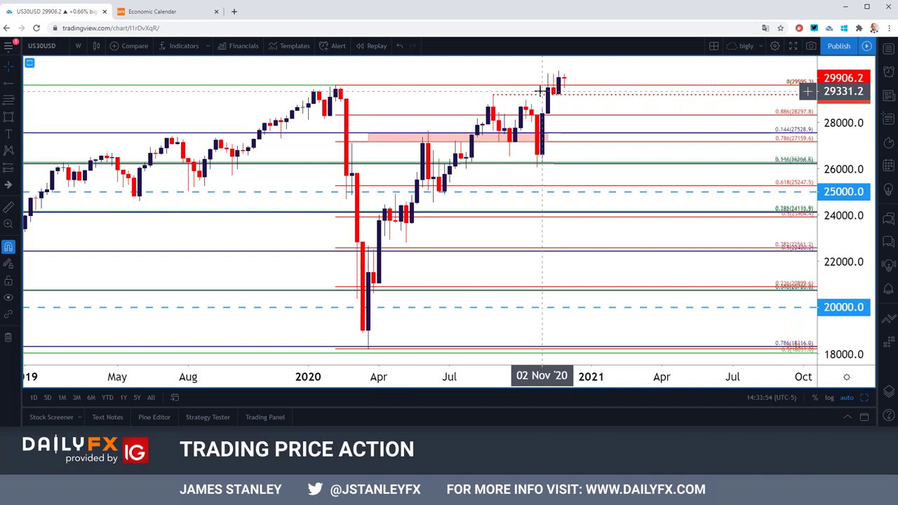
# - Switch the weekly chart to the OANDA NAS100USD symbol
pyautogui.click(43, 45)
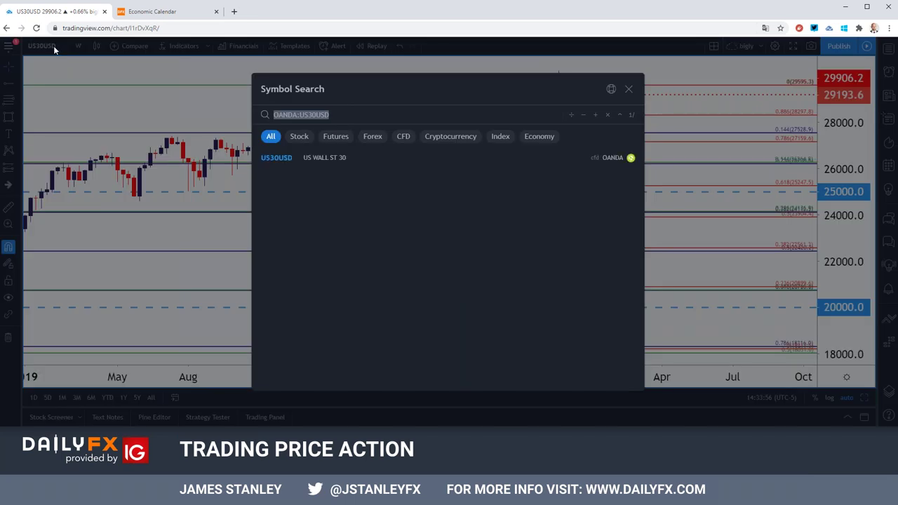
pyautogui.write('NA')
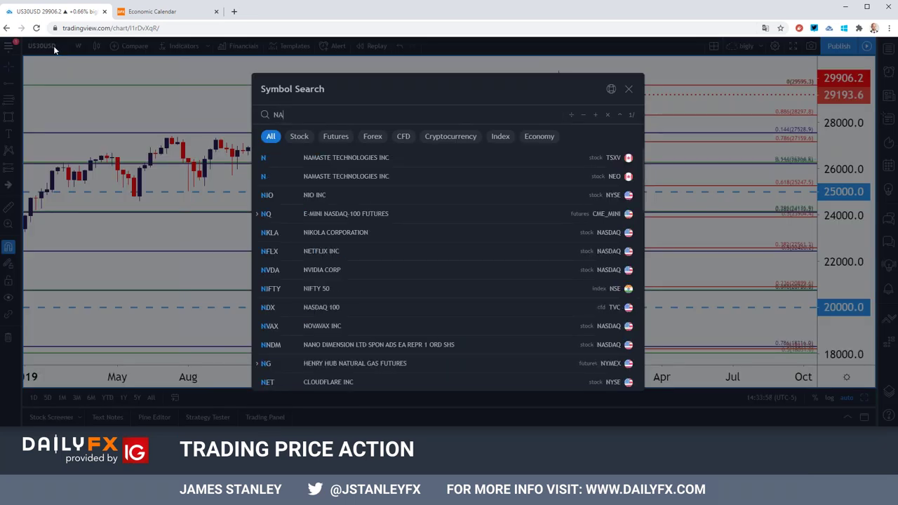
pyautogui.write('S100')
pyautogui.press('Down')
pyautogui.press('Down')
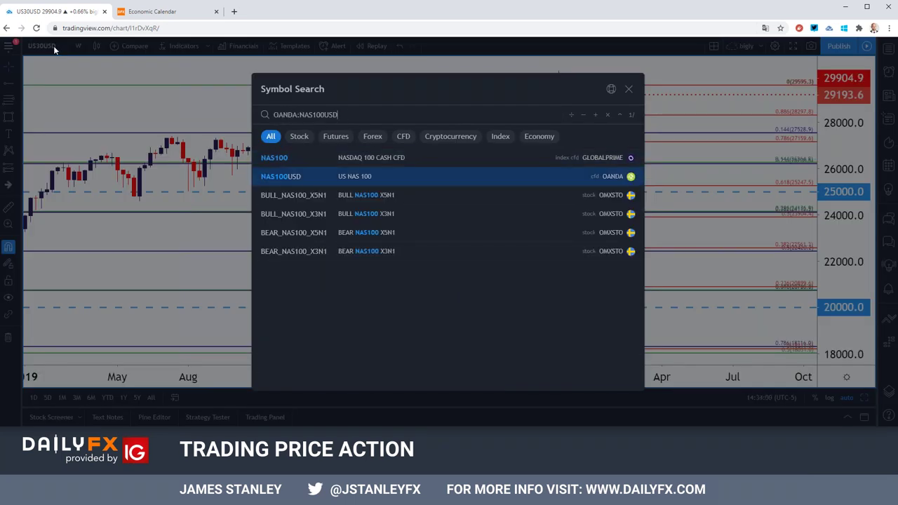
pyautogui.press('Return')
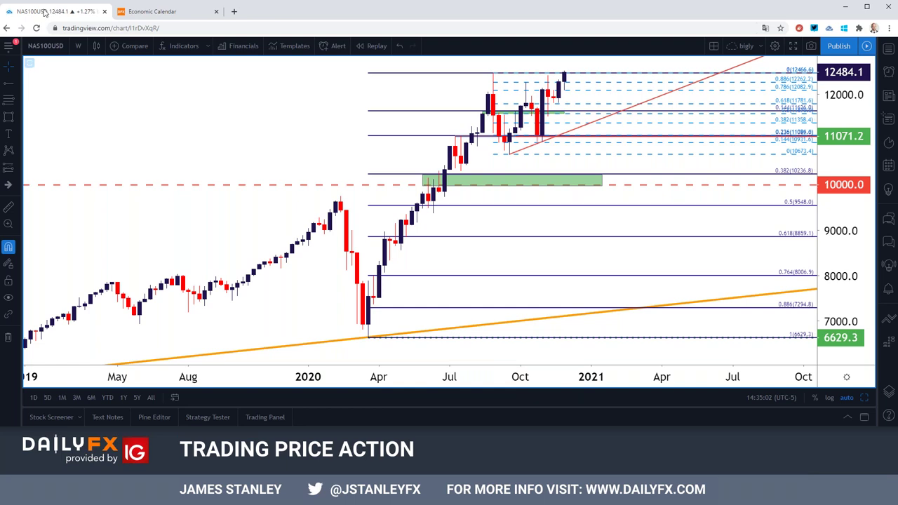
# - Return to the OANDA US30USD symbol and examine its weekly price action from 2018 through the latest candles
pyautogui.click(45, 46)
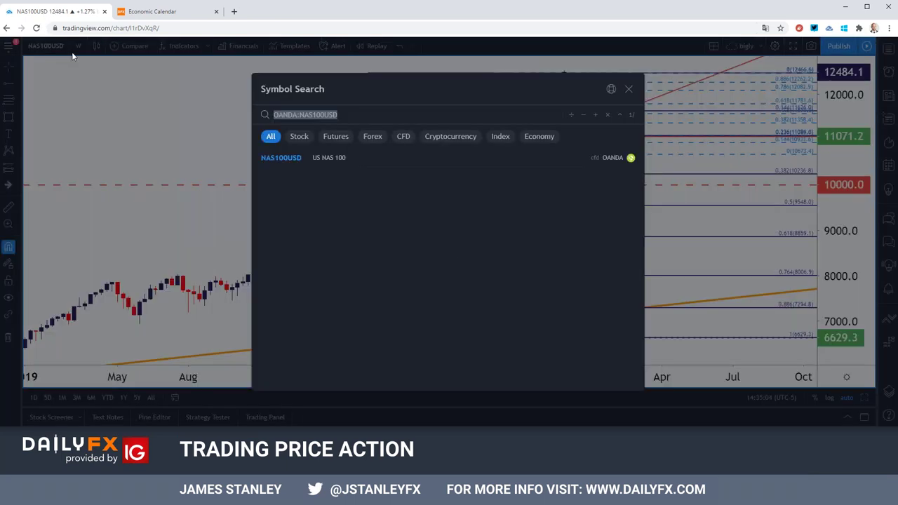
pyautogui.write('US30')
pyautogui.press('Down')
pyautogui.press('Down')
pyautogui.press('Down')
pyautogui.press('Down')
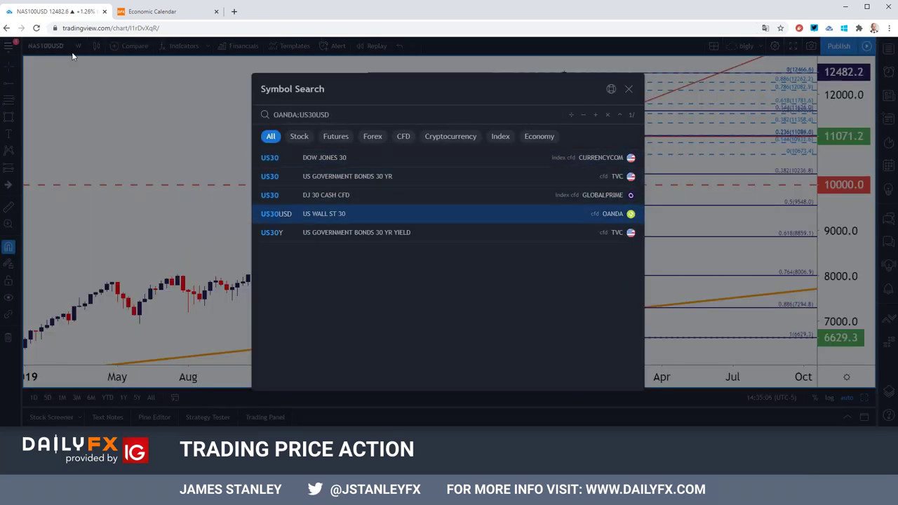
pyautogui.press('Return')
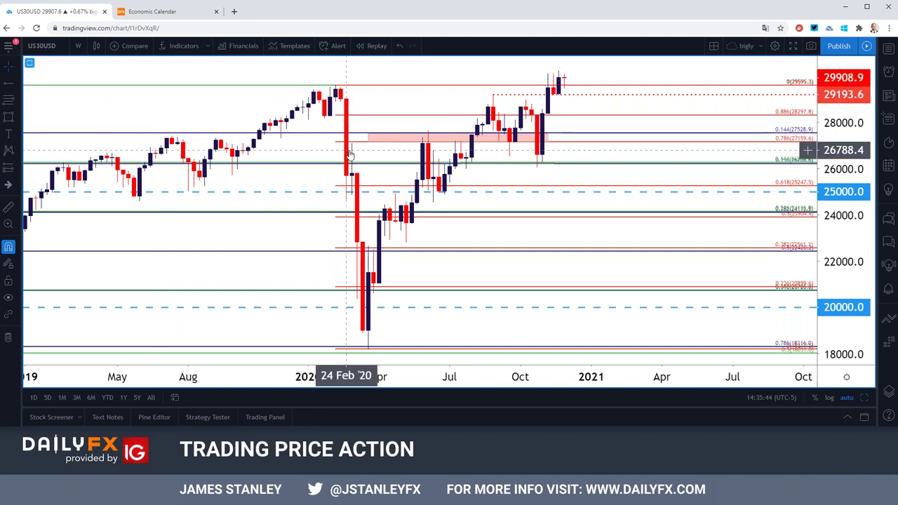
pyautogui.scroll(-3, 349, 155)
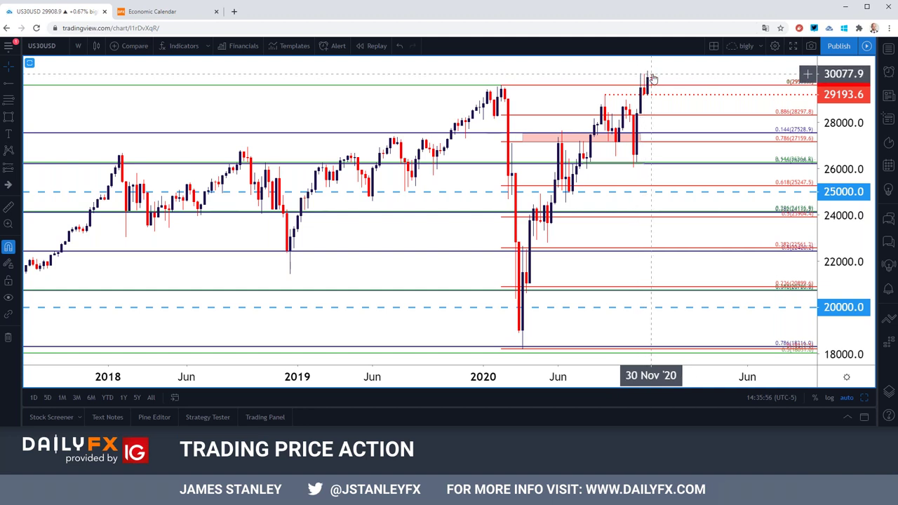
pyautogui.scroll(-2, 651, 76)
pyautogui.scroll(2, 650, 73)
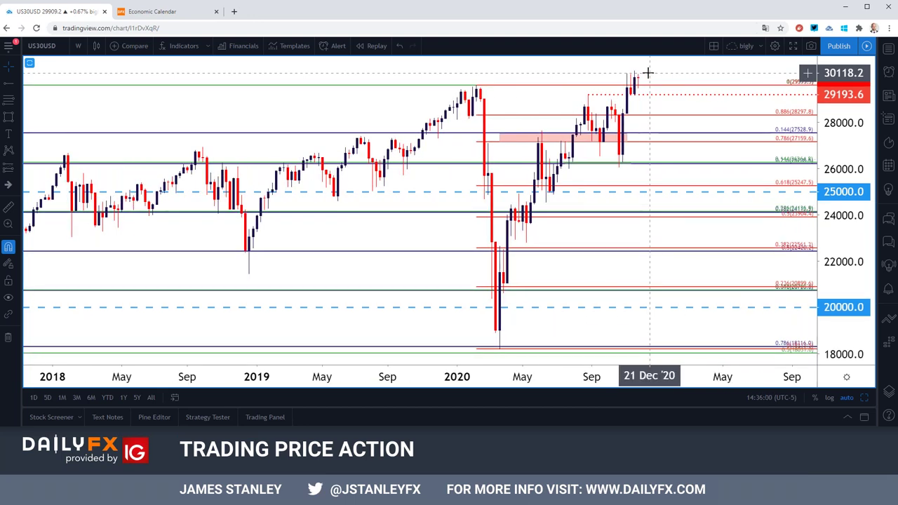
pyautogui.scroll(-2, 649, 72)
pyautogui.scroll(2, 650, 70)
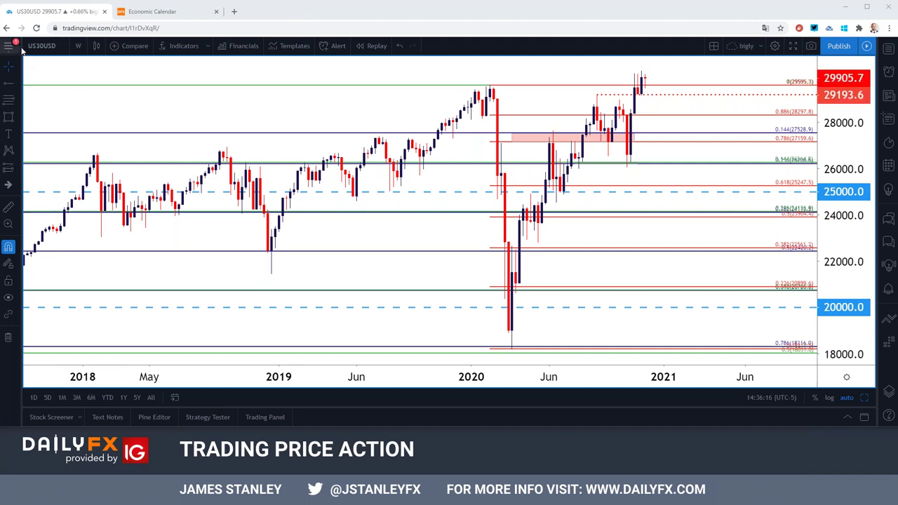
# - Switch the weekly chart to the GBPUSD symbol
pyautogui.click(46, 44)
pyautogui.write('GBPUSD')
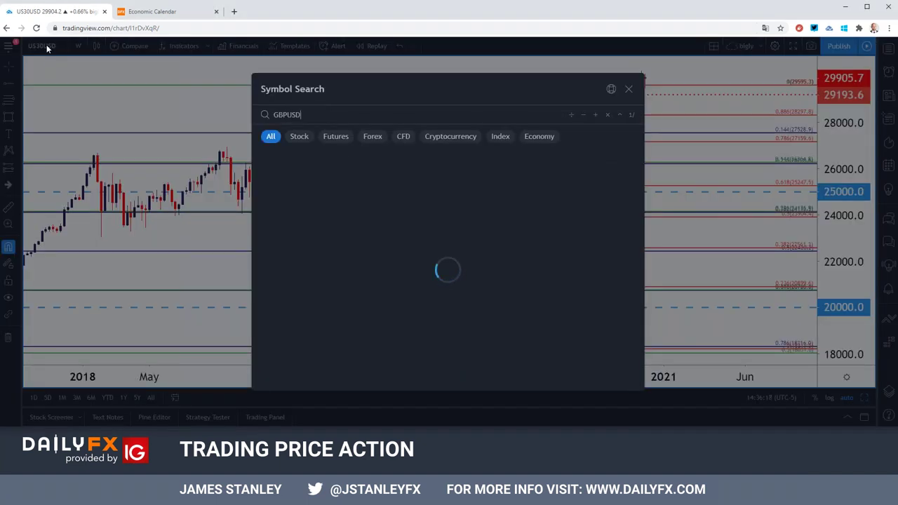
pyautogui.press('Down')
pyautogui.press('Down')
pyautogui.press('Down')
pyautogui.press('Return')
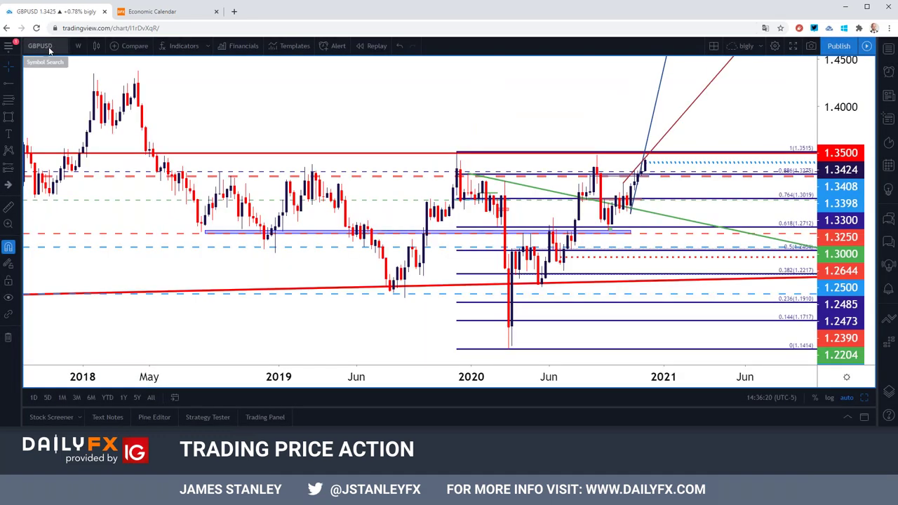
# - Delete the steep blue and dark red rising trendlines from the weekly GBPUSD chart
pyautogui.click(653, 113)
pyautogui.press('Delete')
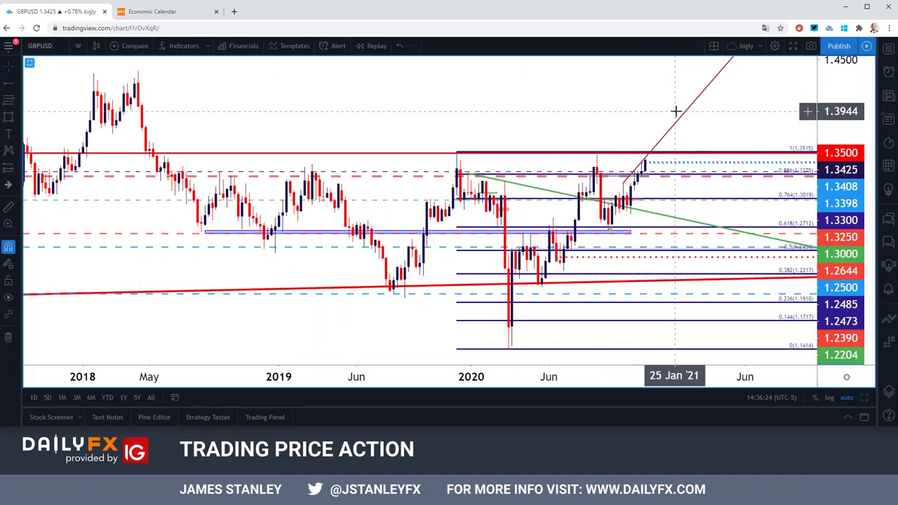
pyautogui.click(667, 128)
pyautogui.press('Delete')
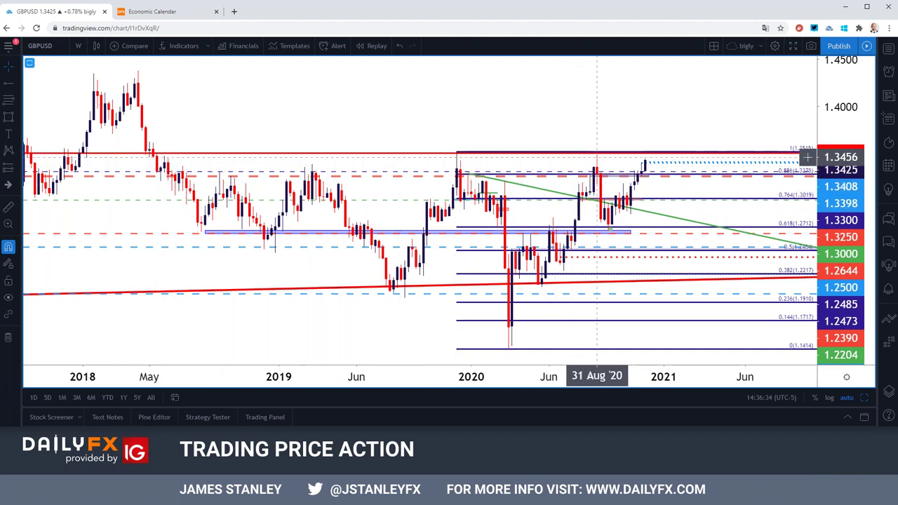
pyautogui.click(597, 154)
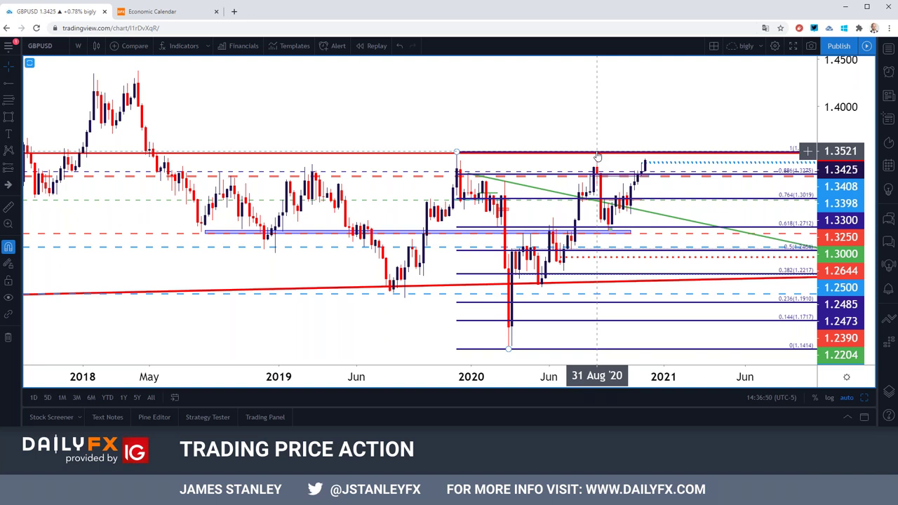
# - Set the GBPUSD chart to the 1 hour interval and examine November's price action around the red zone and the 1.3300 level
pyautogui.click(76, 49)
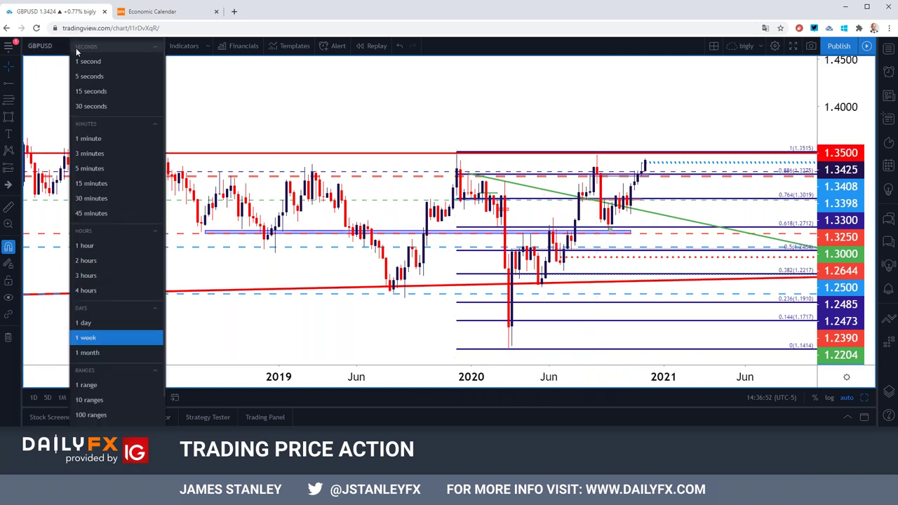
pyautogui.click(101, 242)
pyautogui.scroll(-4, 189, 228)
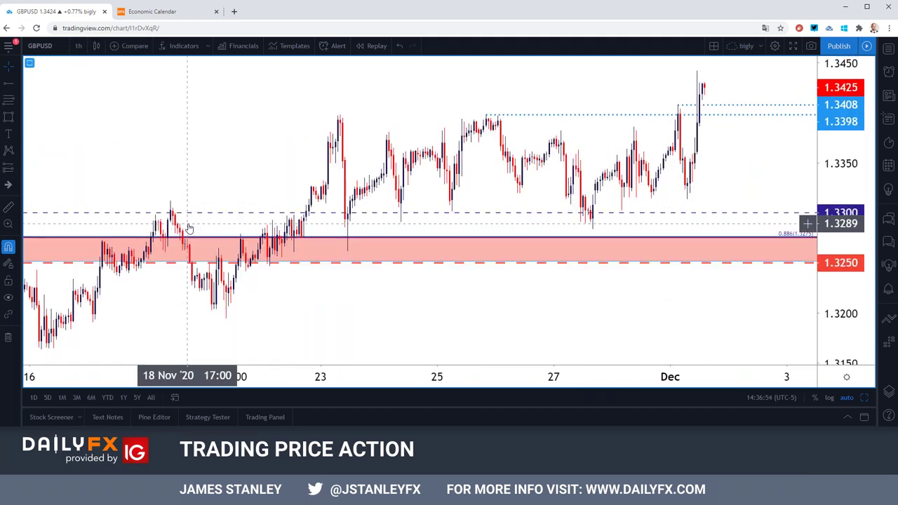
pyautogui.scroll(-3, 188, 228)
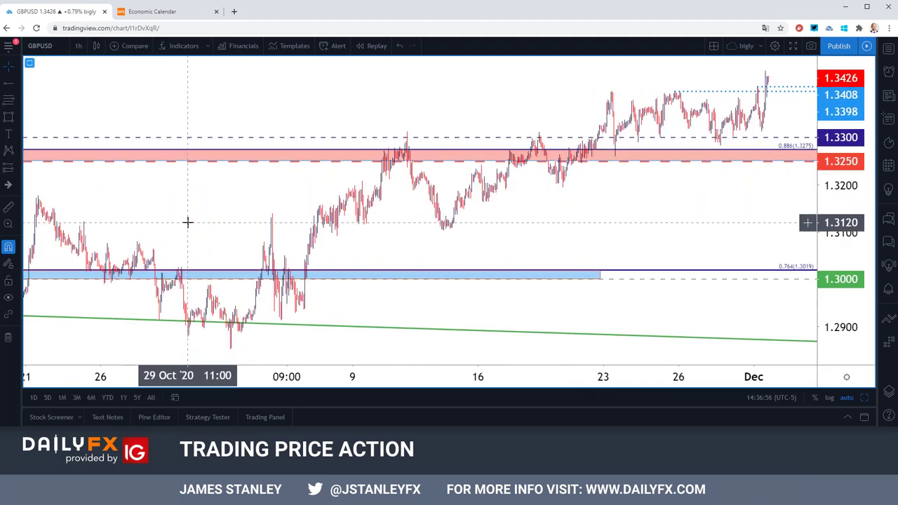
pyautogui.scroll(3, 187, 222)
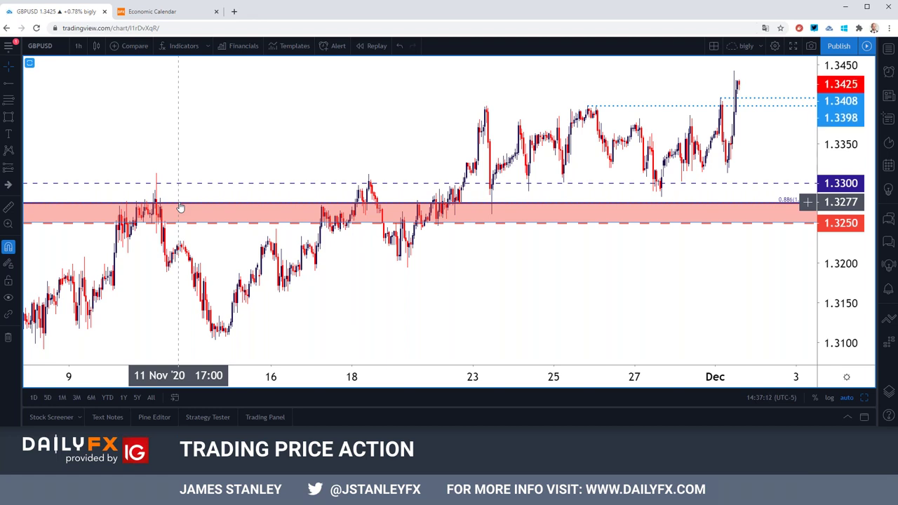
pyautogui.scroll(2, 180, 208)
pyautogui.scroll(2, 180, 207)
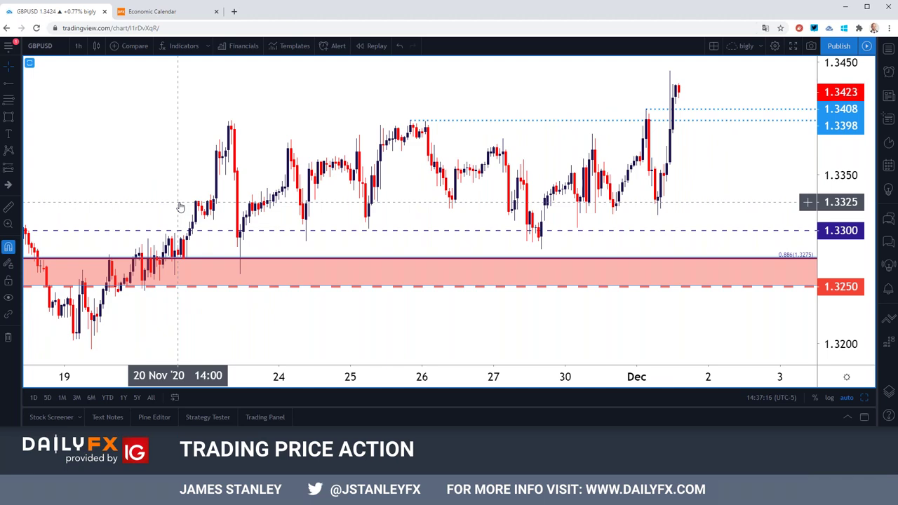
pyautogui.scroll(-3, 179, 207)
# - Set the GBPUSD chart to the 1 day interval and examine the longer-term price action since 2018
pyautogui.click(78, 46)
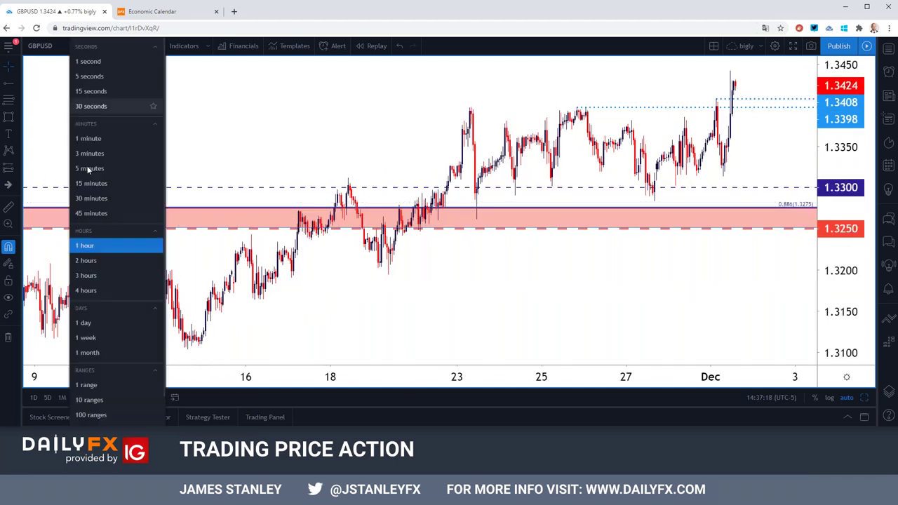
pyautogui.click(88, 323)
pyautogui.scroll(-4, 168, 244)
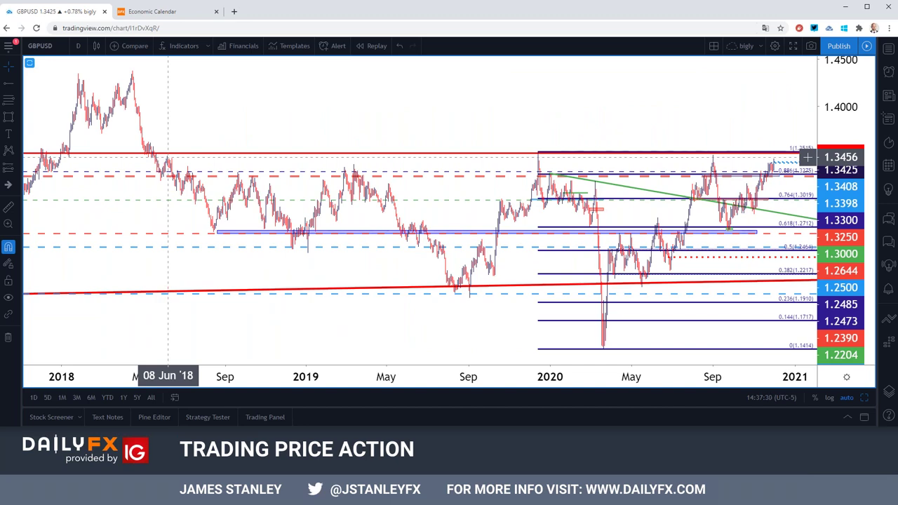
pyautogui.scroll(2, 168, 157)
pyautogui.scroll(-1, 167, 157)
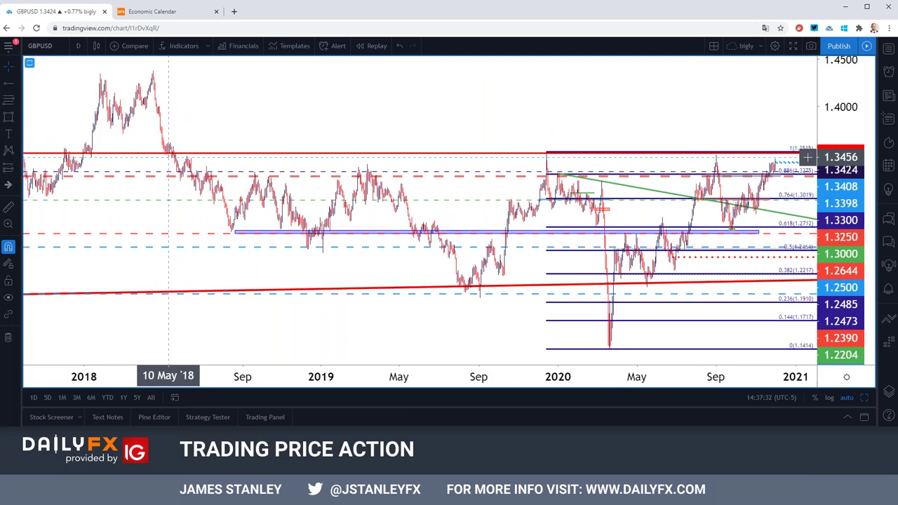
# - Set the GBPUSD chart to the 1 month interval and examine the price action since 2004
pyautogui.click(78, 46)
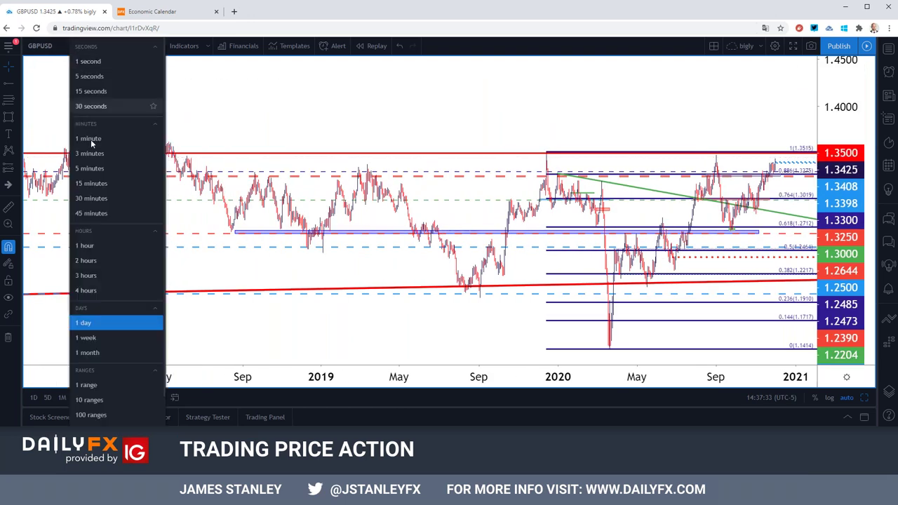
pyautogui.click(88, 352)
pyautogui.scroll(3, 164, 334)
pyautogui.scroll(3, 164, 335)
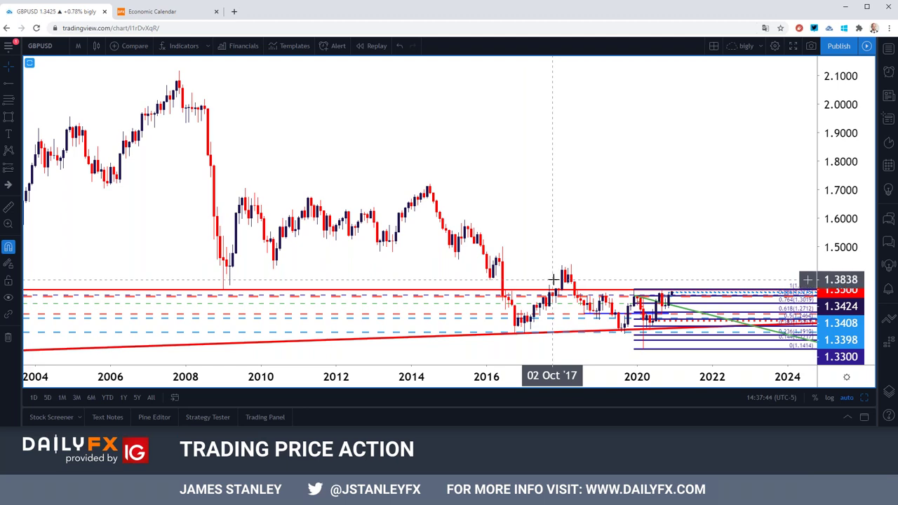
# - Set the GBPUSD chart to the 1 week interval
pyautogui.click(42, 45)
pyautogui.press('Escape')
pyautogui.click(77, 46)
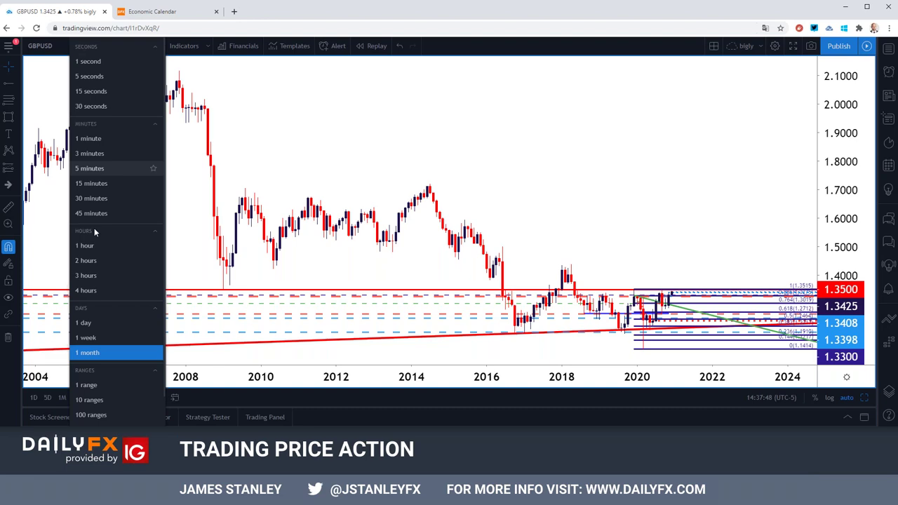
pyautogui.click(105, 338)
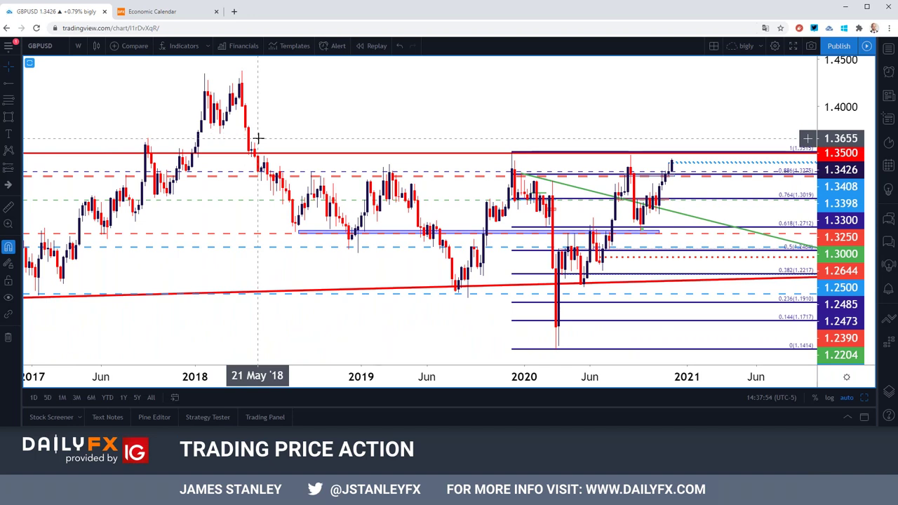
# - Draw a horizontal ray from the September 2017 swing high at about 1.3658 on the weekly GBPUSD chart
pyautogui.click(18, 83)
pyautogui.click(37, 184)
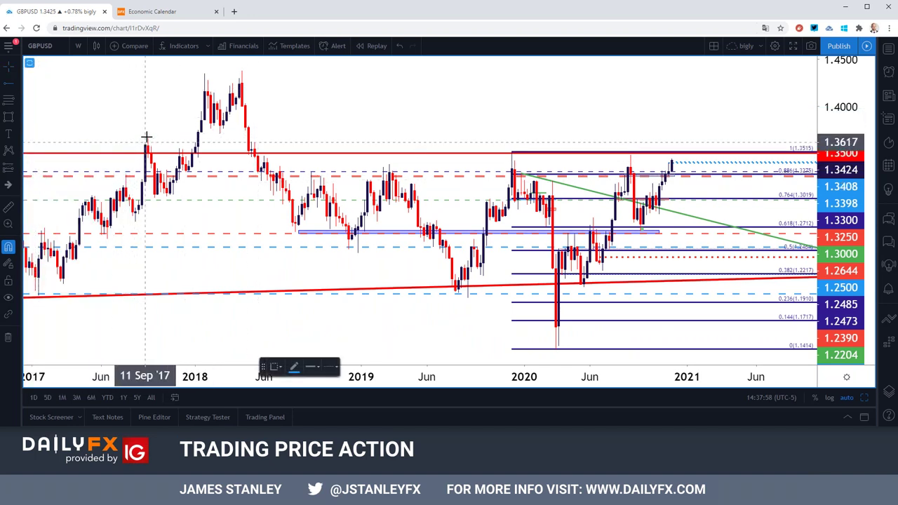
pyautogui.click(146, 138)
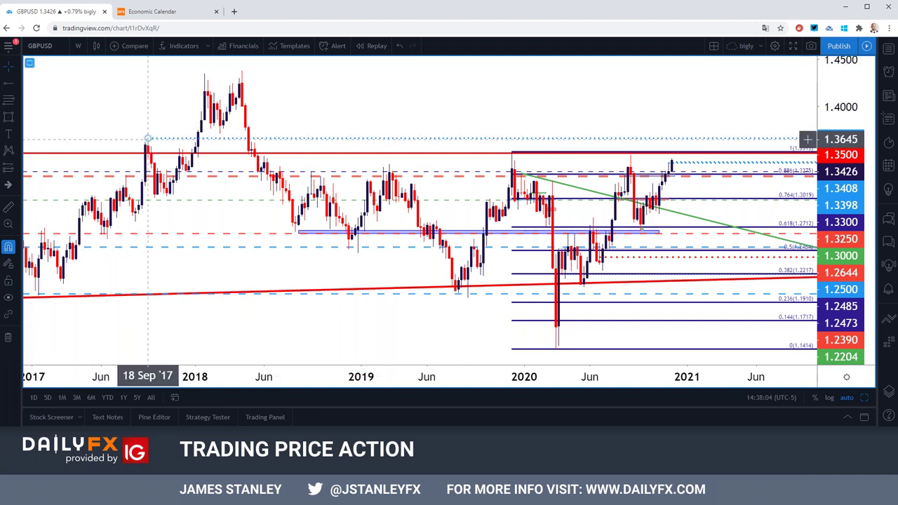
# - Draw a second horizontal ray at about 1.3765 from the early 2018 swing low on the weekly GBPUSD chart
pyautogui.click(20, 85)
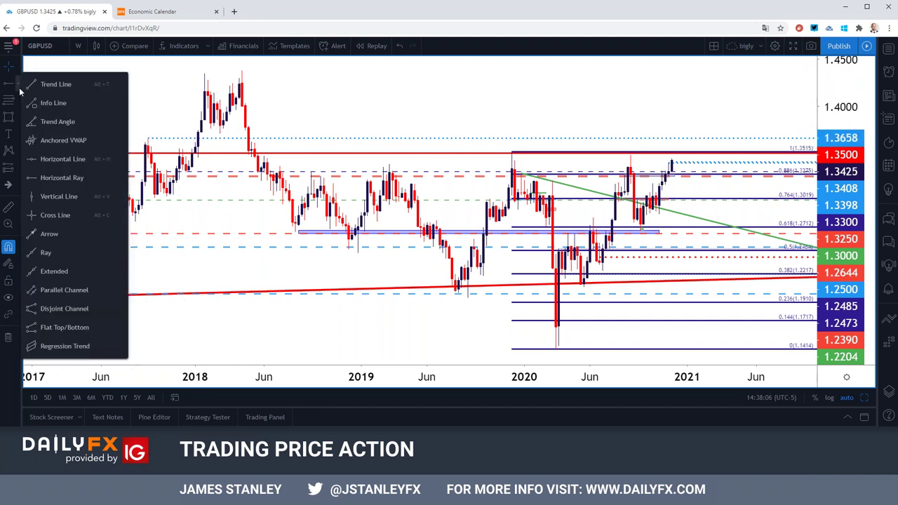
pyautogui.click(60, 177)
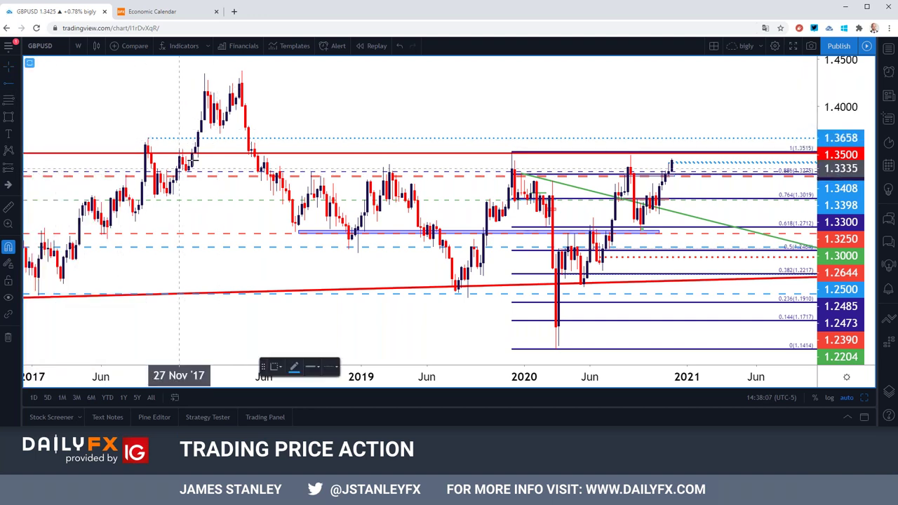
pyautogui.click(211, 128)
pyautogui.moveTo(211, 128)
pyautogui.mouseDown()
pyautogui.moveTo(222, 132)
pyautogui.moveTo(215, 127)
pyautogui.mouseUp()
pyautogui.click(355, 118)
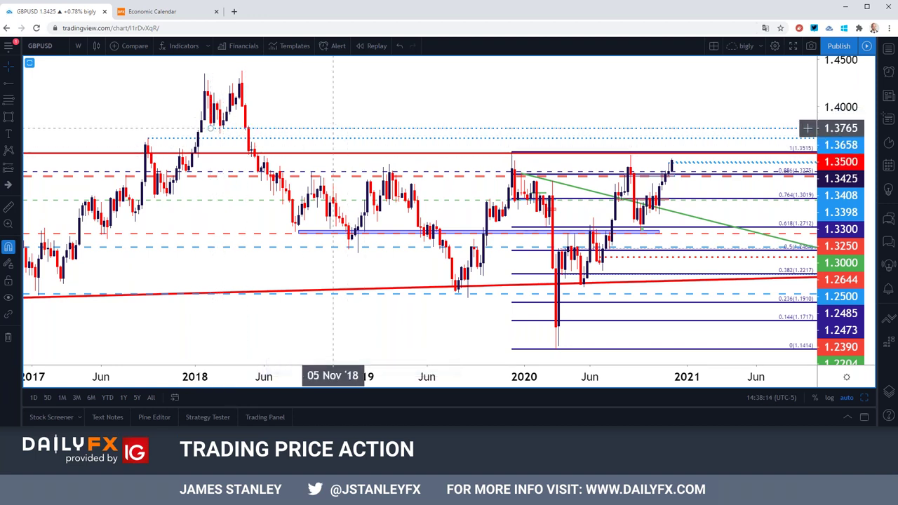
pyautogui.scroll(-2, 302, 136)
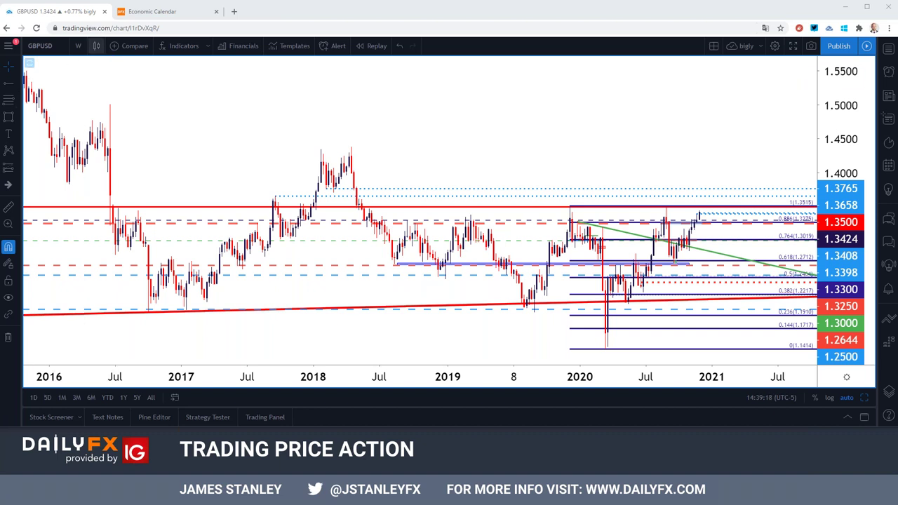
# - Switch the weekly chart to the EURUSD symbol from the IDC source
pyautogui.click(58, 51)
pyautogui.write('OANDA:EURUSD')
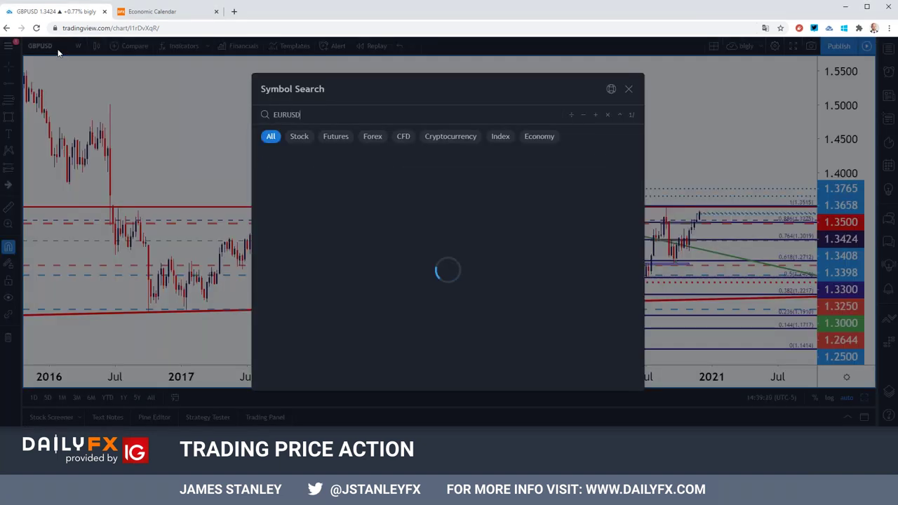
pyautogui.press('Down')
pyautogui.press('Up')
pyautogui.press('Down')
pyautogui.press('Down')
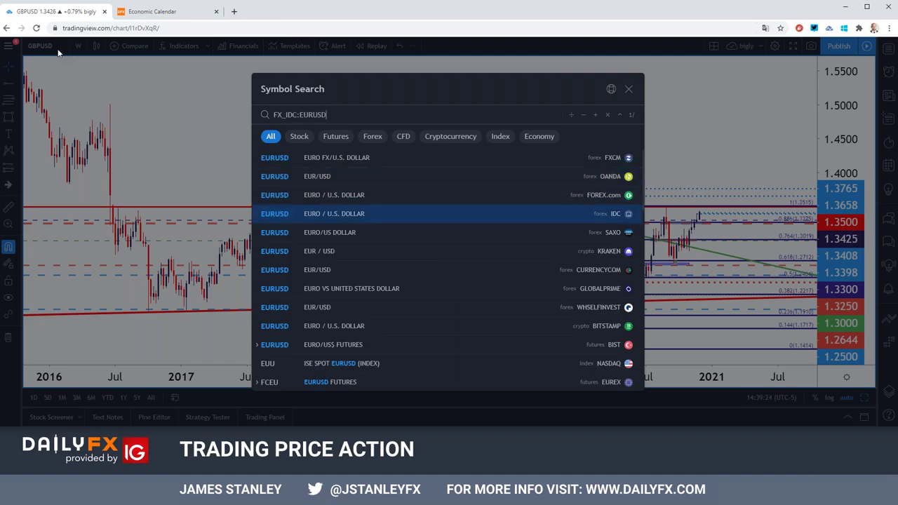
pyautogui.press('Return')
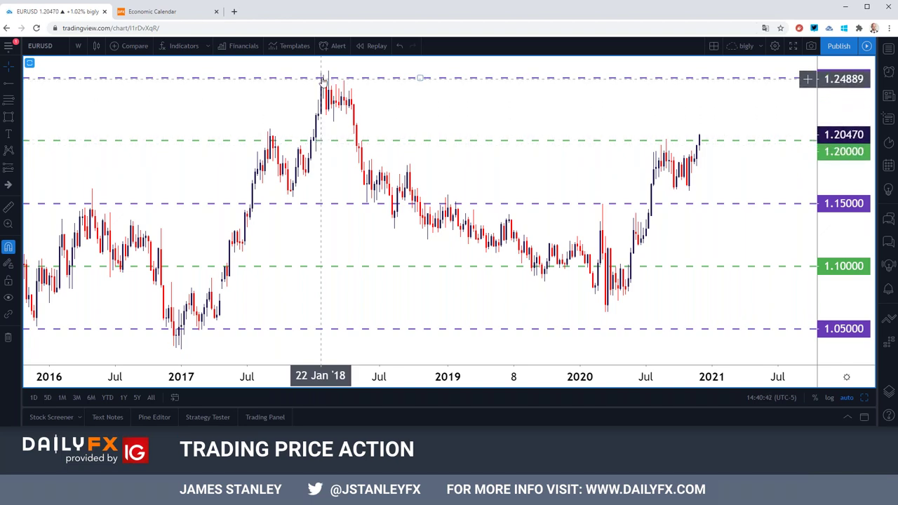
# - Examine the weekly EURUSD price action from 2017 to 2020 around the 1.25000, 1.20000 and 1.15000 levels
pyautogui.moveTo(482, 82); pyautogui.dragTo(774, 118)
pyautogui.scroll(-3, 526, 183)
pyautogui.scroll(5, 407, 241)
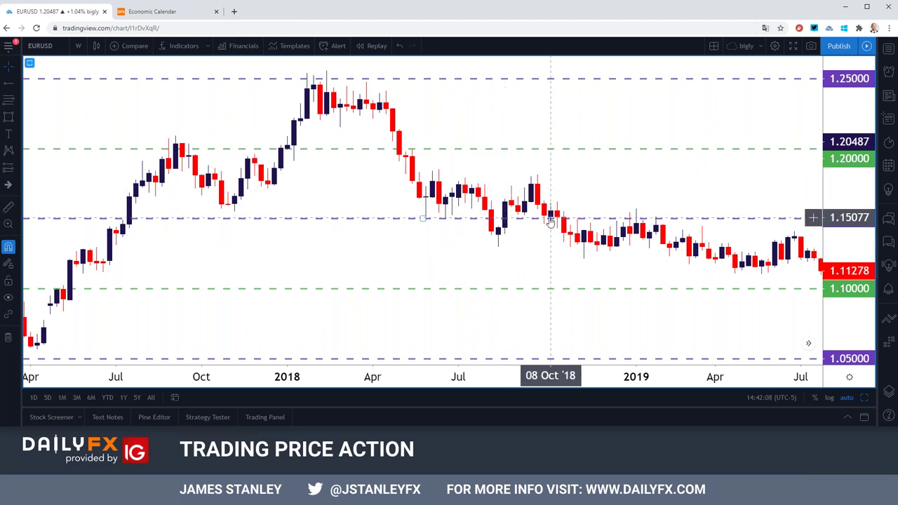
pyautogui.moveTo(655, 192); pyautogui.dragTo(469, 178)
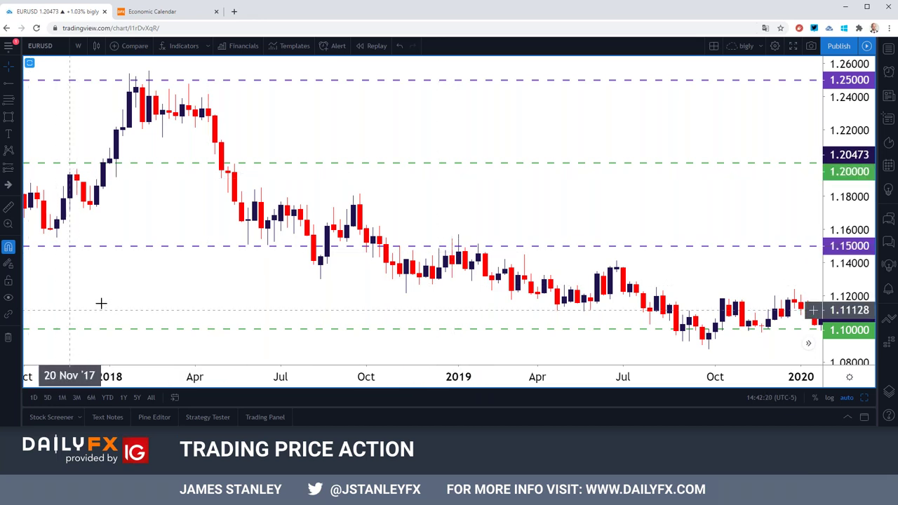
pyautogui.click(504, 343)
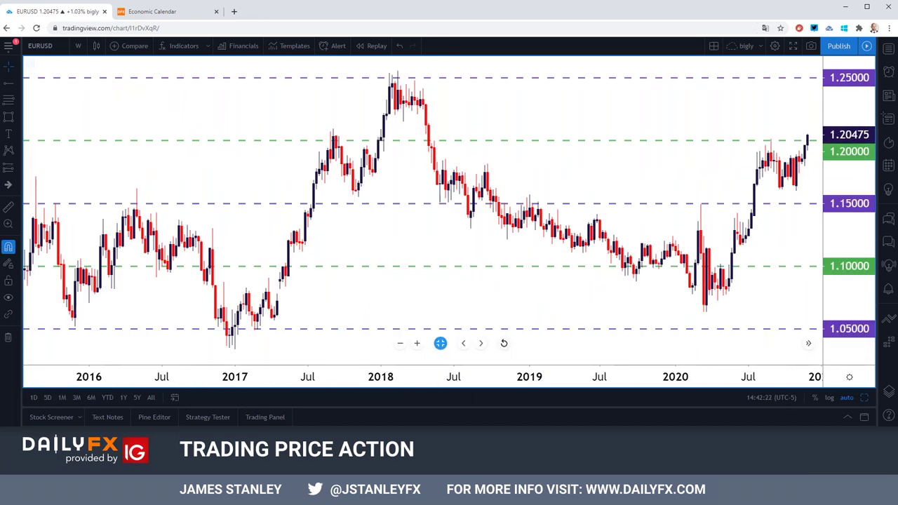
pyautogui.scroll(3, 674, 168)
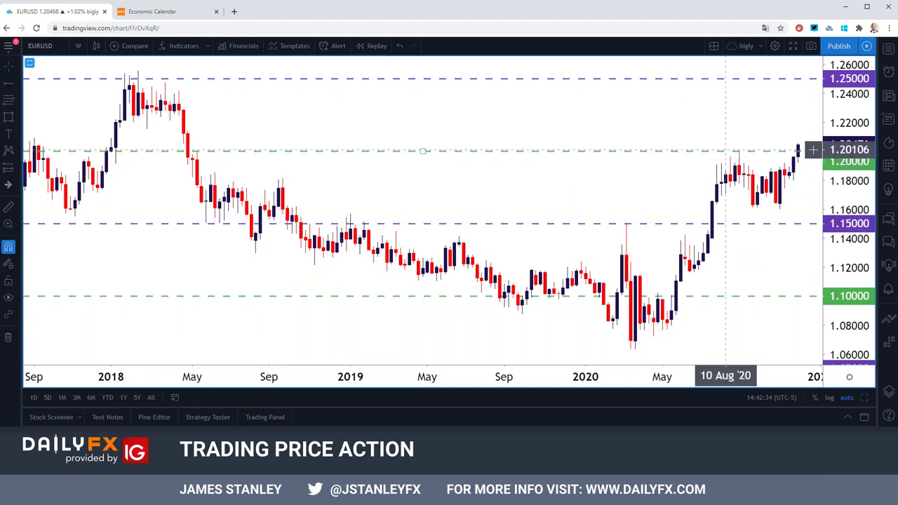
# - Examine EURUSD around the 1.20000 level on the 1 day interval and on the 1 hour interval
pyautogui.click(78, 45)
pyautogui.click(85, 322)
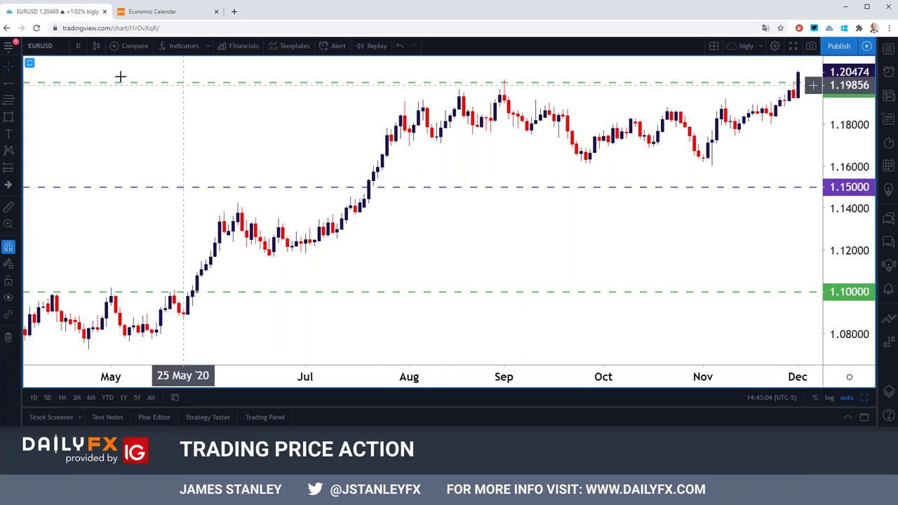
pyautogui.click(78, 45)
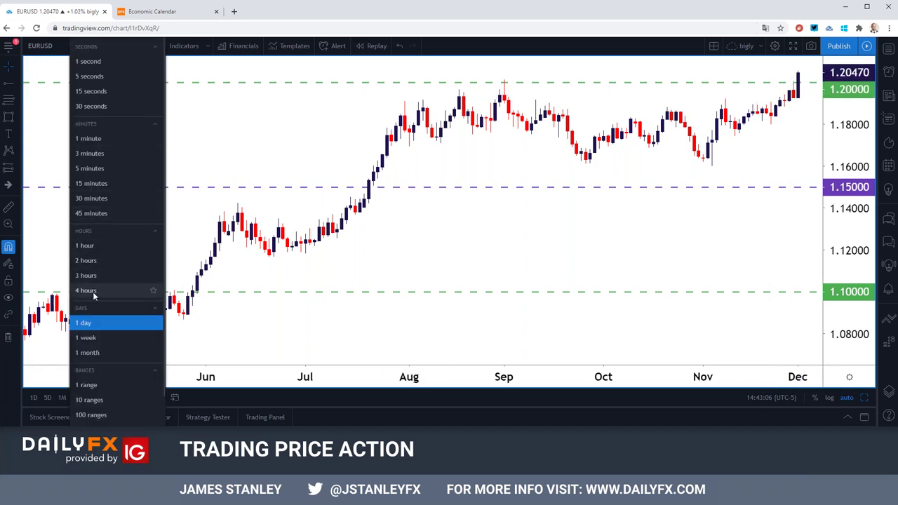
pyautogui.click(100, 247)
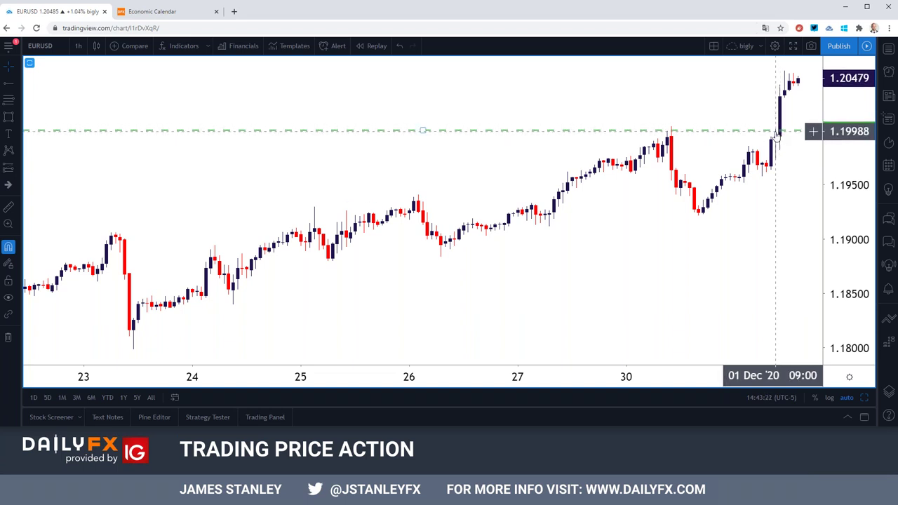
pyautogui.moveTo(778, 136); pyautogui.dragTo(779, 135)
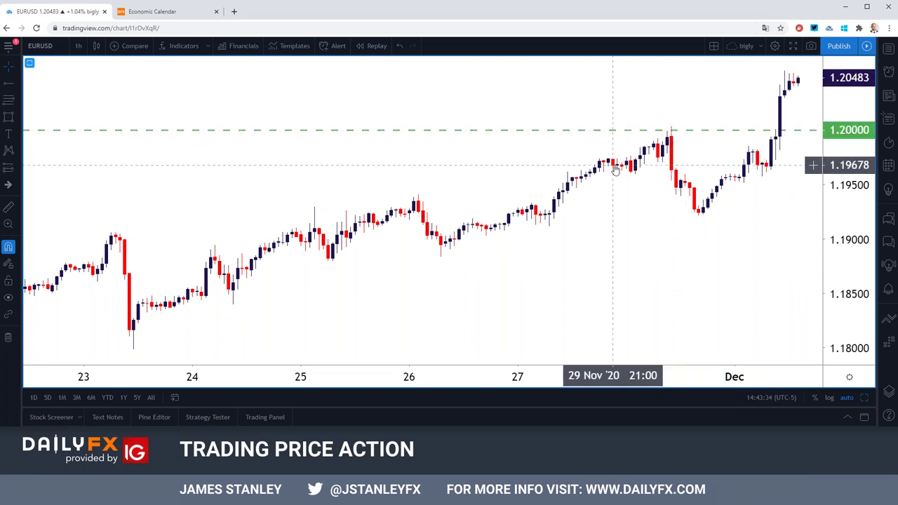
pyautogui.scroll(-1, 597, 169)
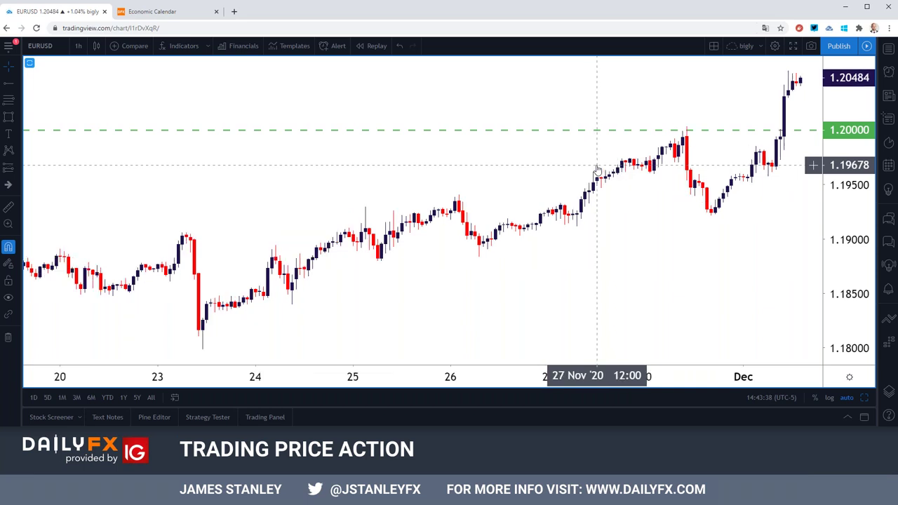
pyautogui.scroll(-1, 598, 170)
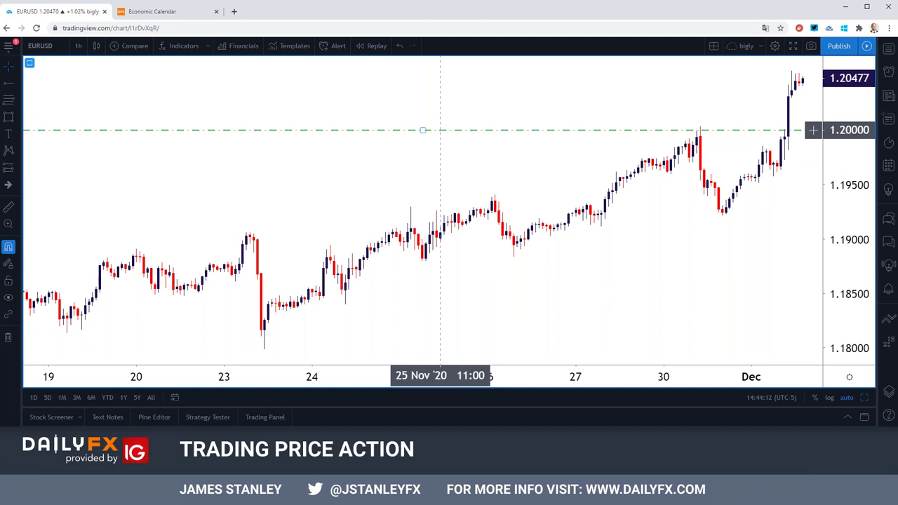
# - Set the EURUSD chart to the 1 month interval and examine the price history since 1991
pyautogui.click(78, 46)
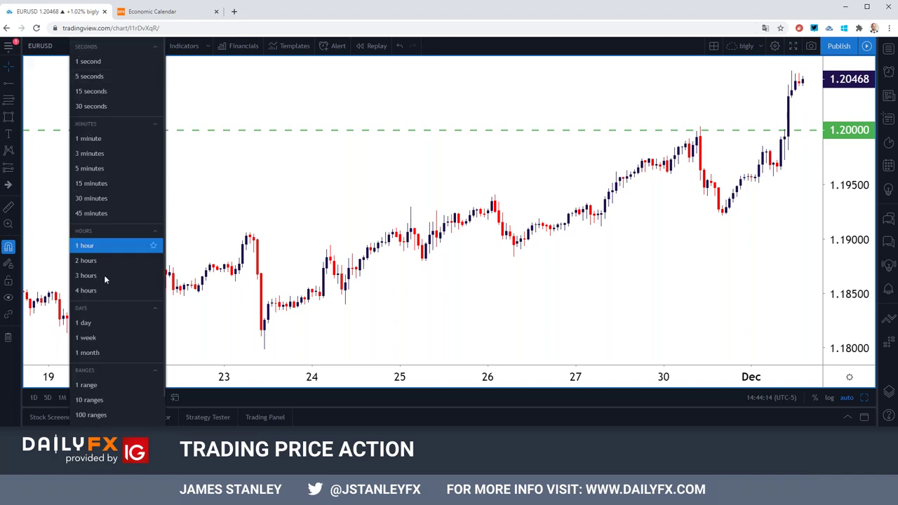
pyautogui.click(102, 348)
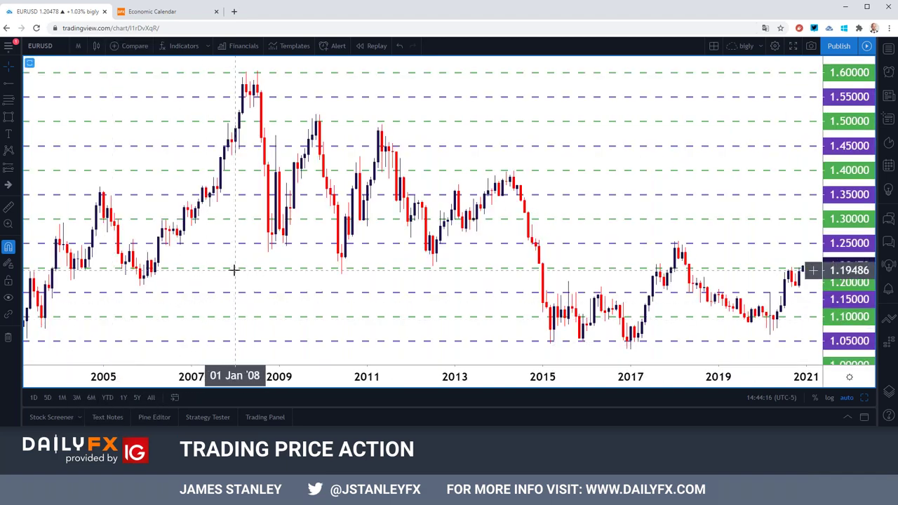
pyautogui.scroll(-3, 208, 313)
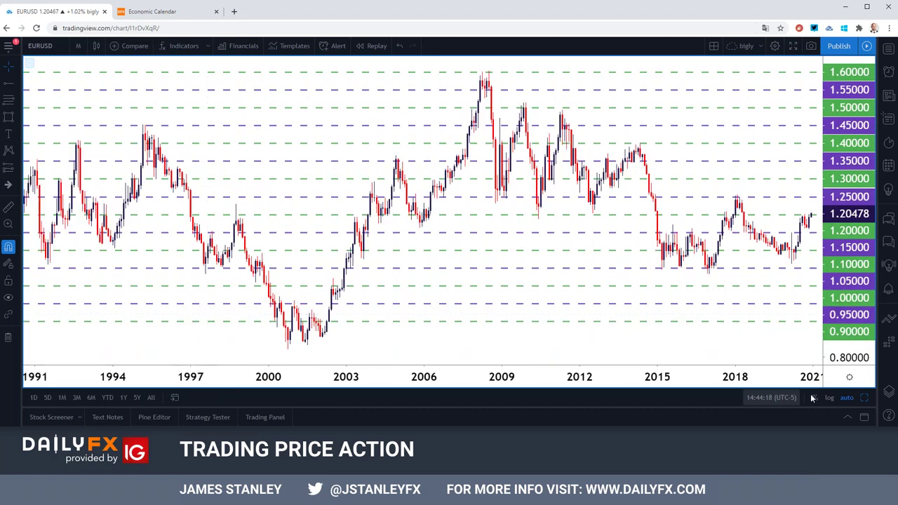
# - Return to the four-chart layout and maximize the daily EURUSD chart with the moving average and 1.16000 to 1.20000 levels
pyautogui.hotkey('alt', 'Return')
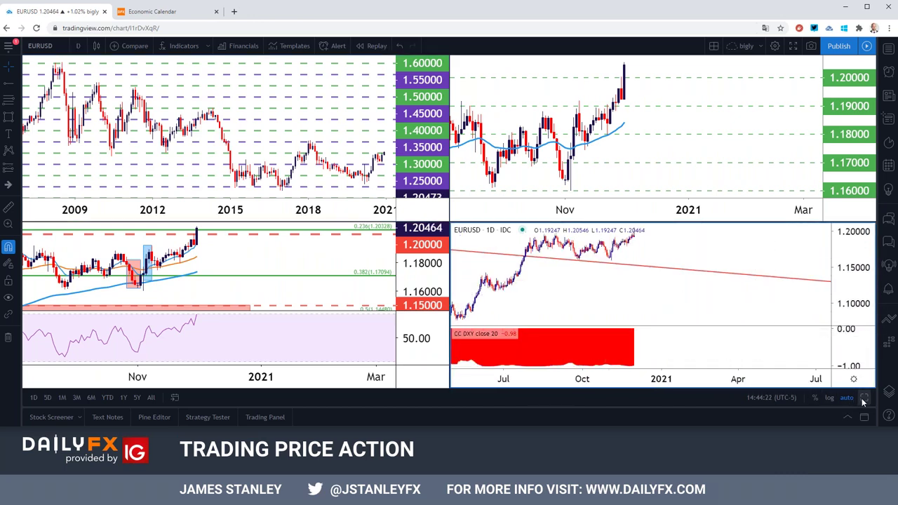
pyautogui.click(692, 147)
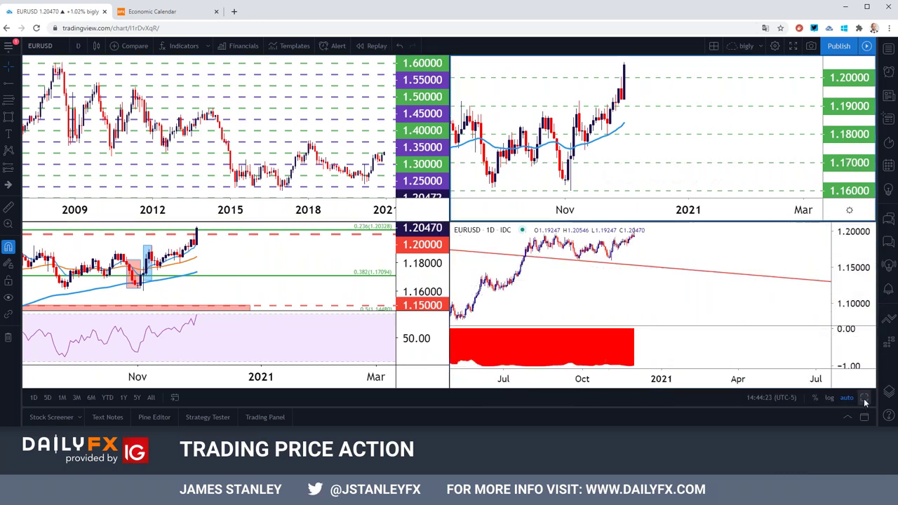
pyautogui.click(866, 398)
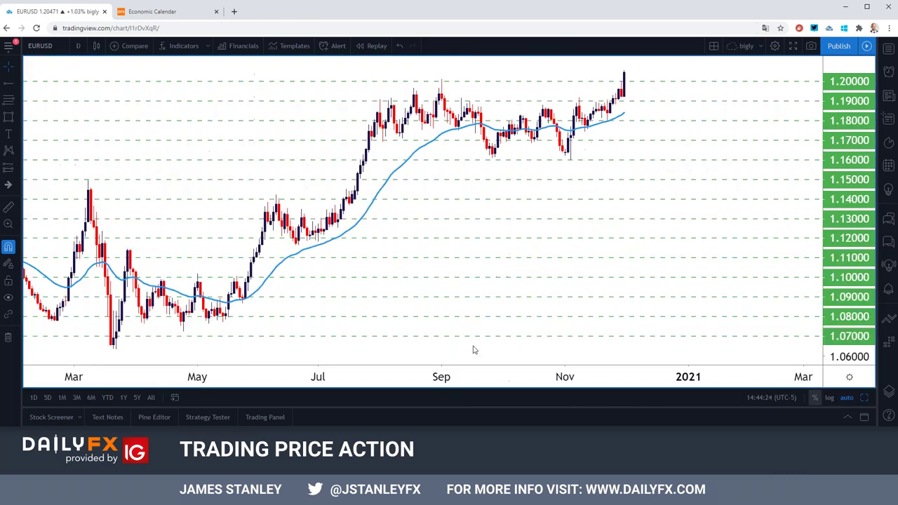
# - Remove all drawings from the maximized EURUSD chart and set it to the 1 month interval
pyautogui.click(9, 338)
pyautogui.click(78, 46)
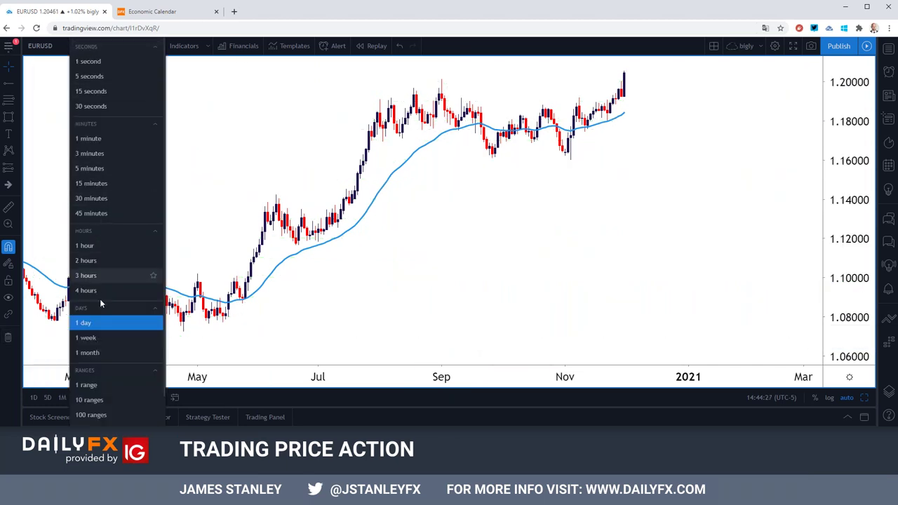
pyautogui.click(102, 349)
pyautogui.scroll(-3, 477, 194)
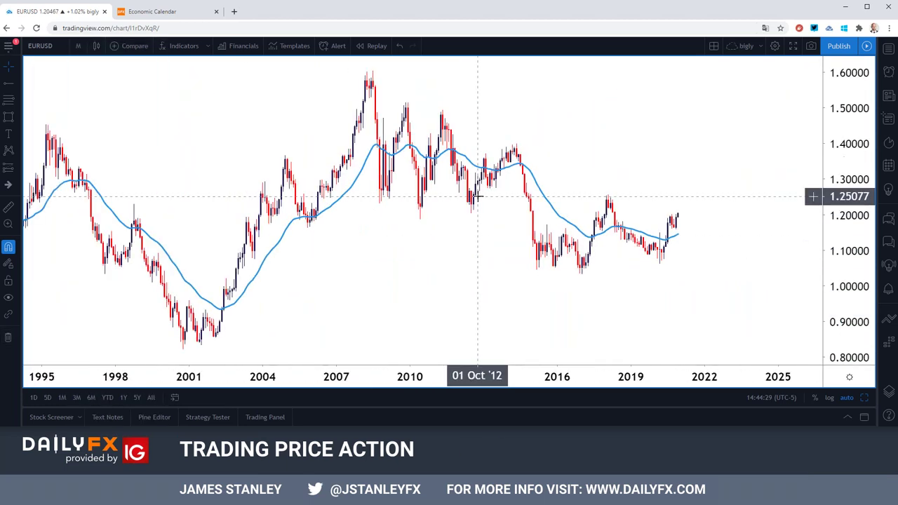
# - Draw a Fib Retracement from the October 2000 low at 0.82290 to the 2008 high at 1.60380
pyautogui.click(15, 100)
pyautogui.click(65, 245)
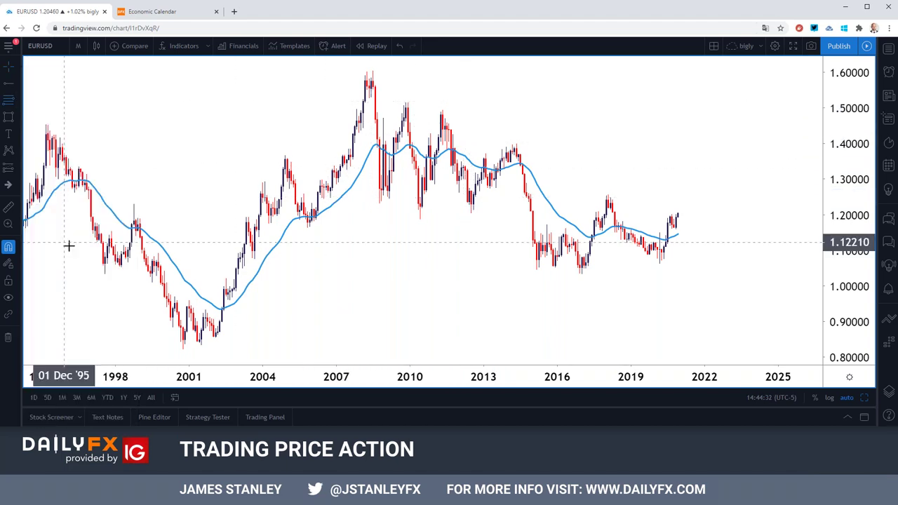
pyautogui.click(182, 349)
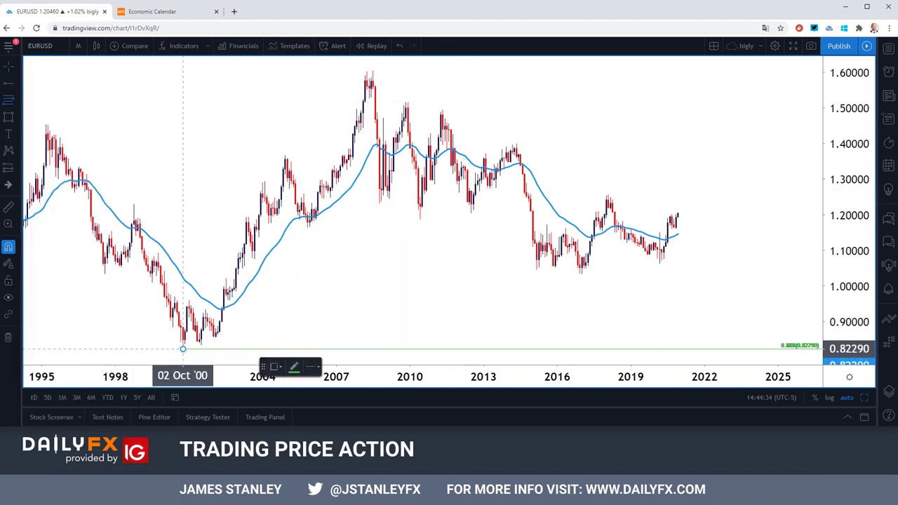
pyautogui.click(372, 71)
pyautogui.moveTo(372, 73); pyautogui.dragTo(373, 70)
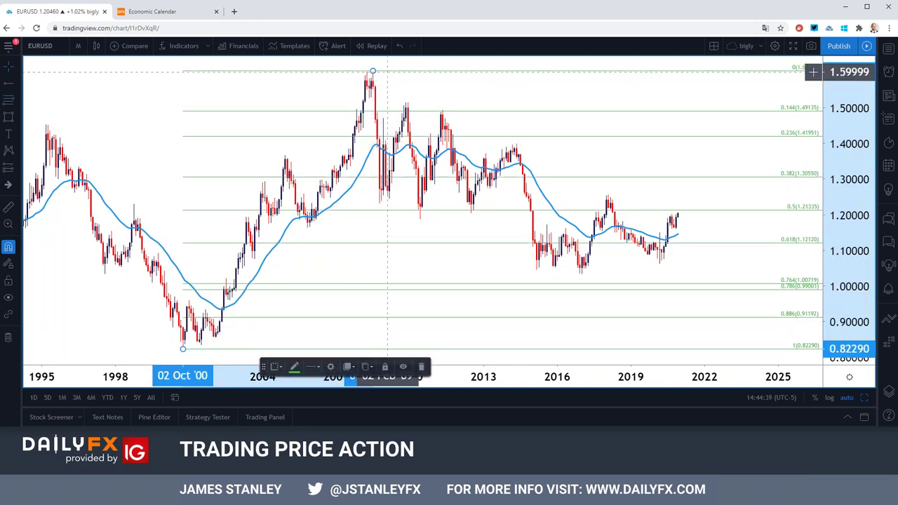
# - Recolor all levels of the long-term EURUSD Fib Retracement dark purple and set the levels line to the thickest width
pyautogui.doubleClick(372, 71)
pyautogui.scroll(-5, 439, 273)
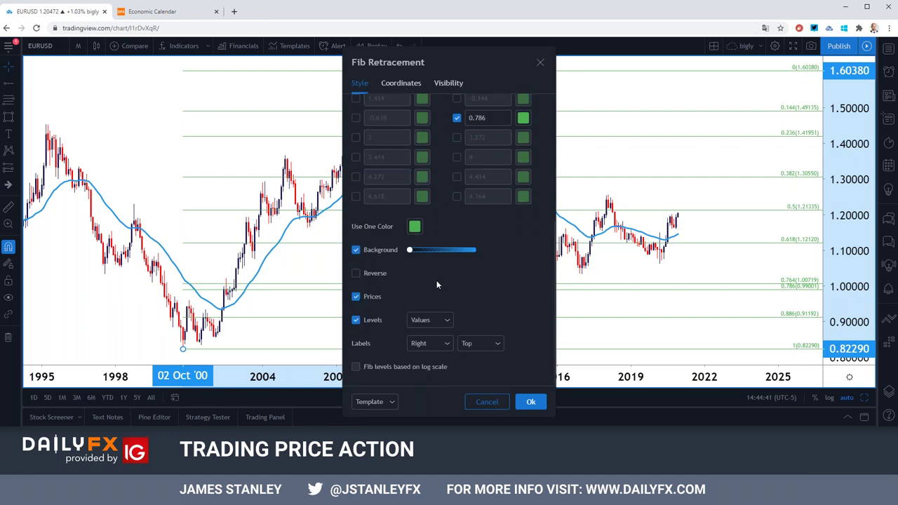
pyautogui.click(415, 226)
pyautogui.click(491, 325)
pyautogui.click(525, 332)
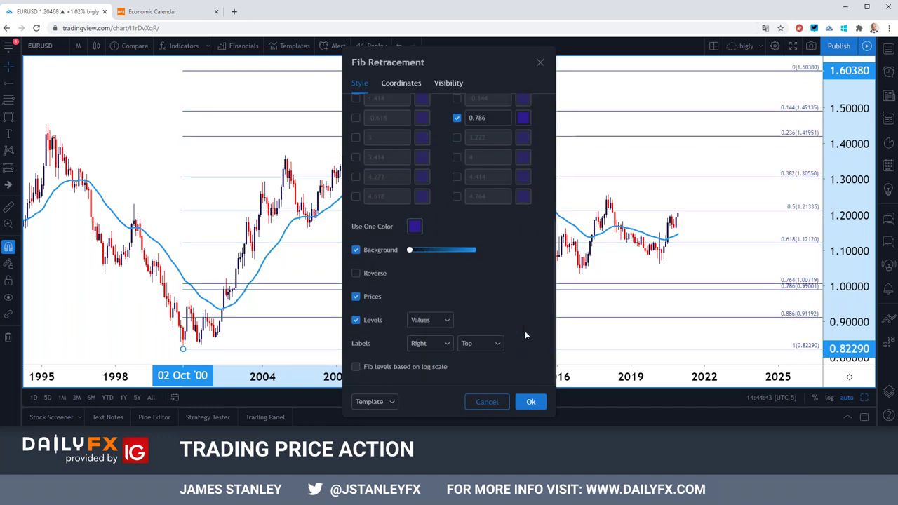
pyautogui.scroll(5, 520, 303)
pyautogui.click(419, 138)
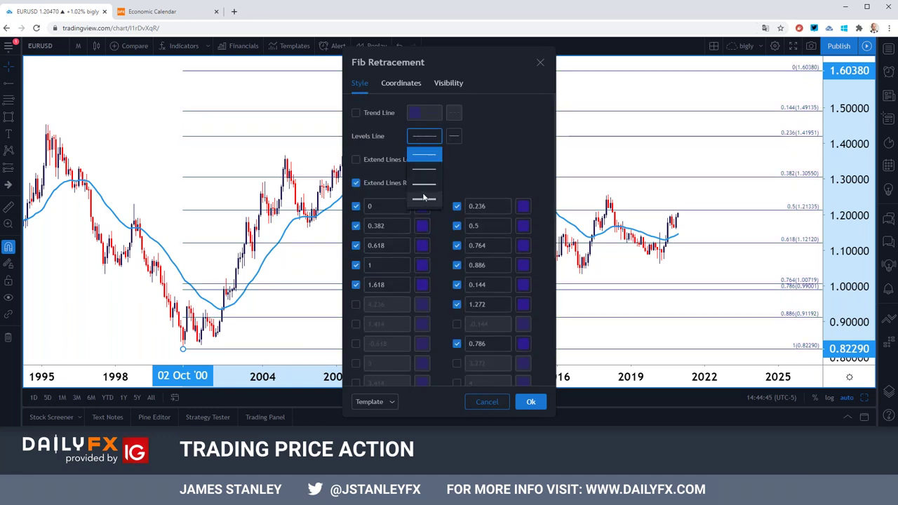
pyautogui.click(421, 199)
pyautogui.click(532, 402)
pyautogui.click(572, 299)
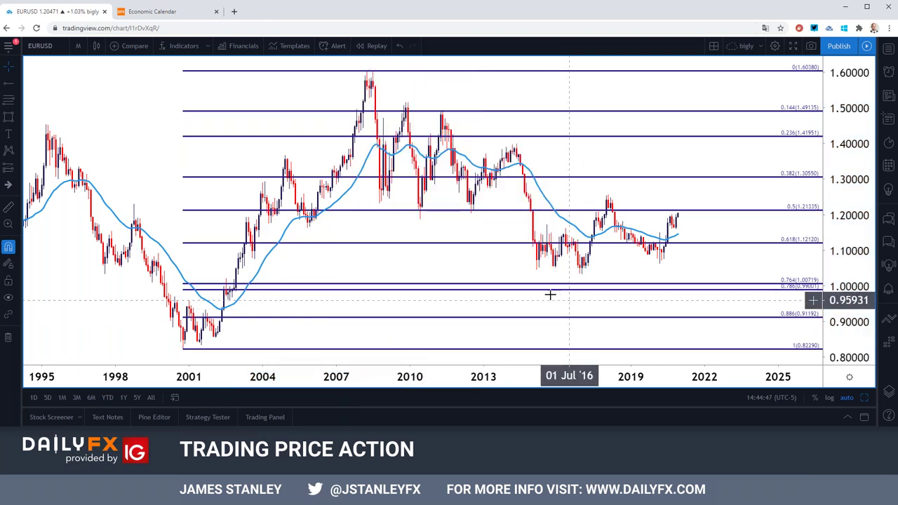
# - Set the EURUSD chart to the 1 day interval and examine price behavior around the 0.618 retracement level back to 2018
pyautogui.scroll(3, 555, 295)
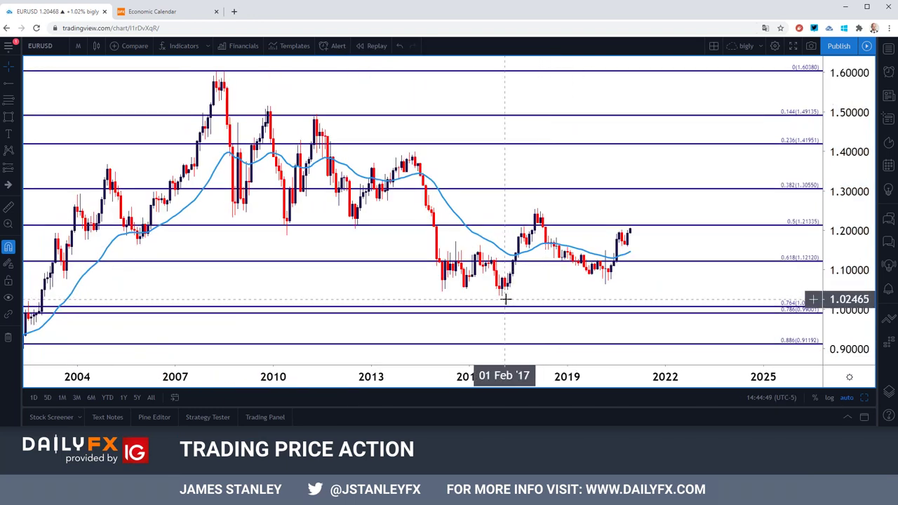
pyautogui.scroll(-2, 505, 299)
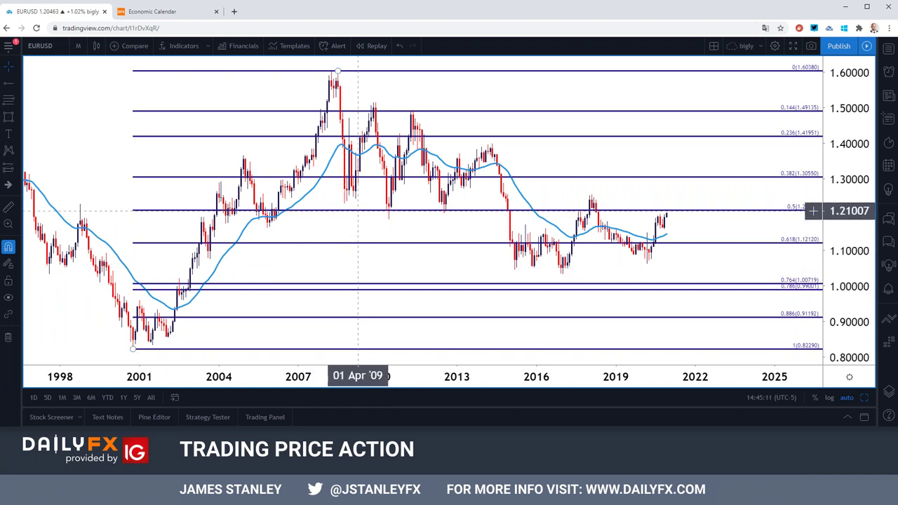
pyautogui.click(78, 46)
pyautogui.click(106, 323)
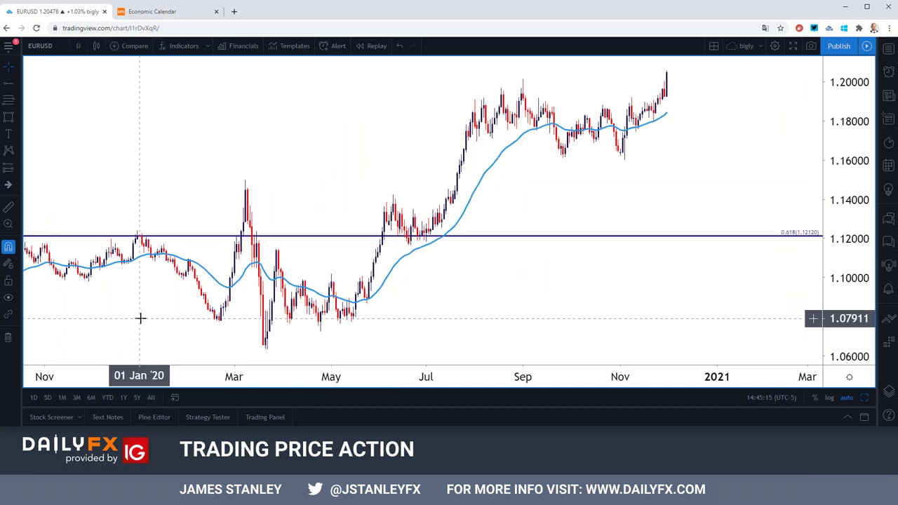
pyautogui.scroll(-5, 140, 319)
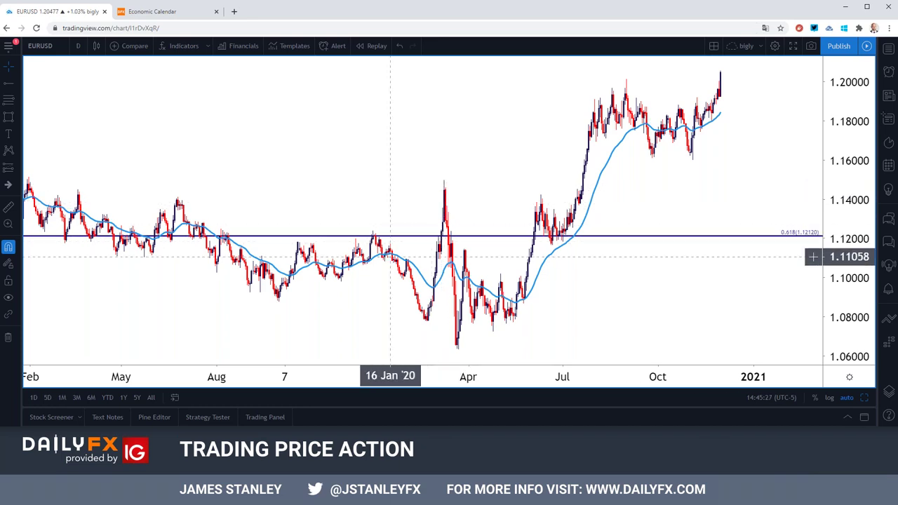
pyautogui.scroll(3, 401, 260)
pyautogui.moveTo(211, 249); pyautogui.dragTo(617, 177)
pyautogui.scroll(2, 407, 238)
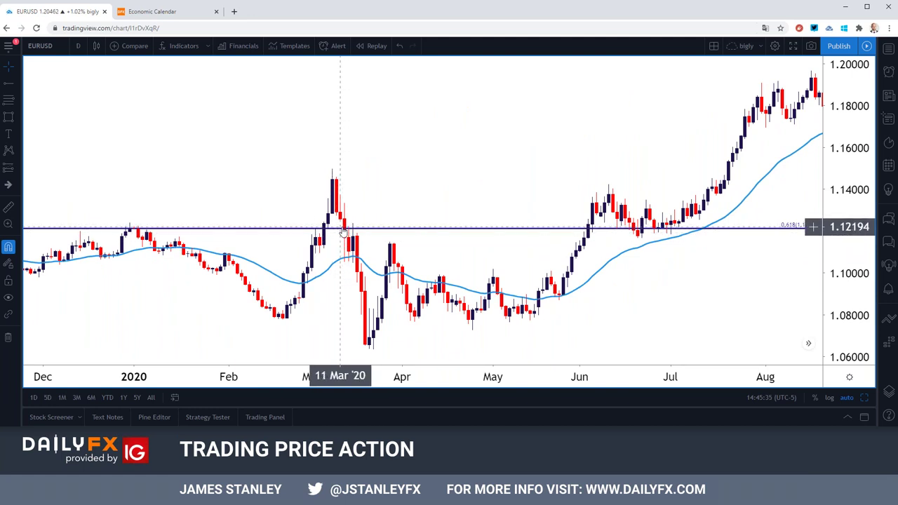
pyautogui.scroll(-5, 343, 232)
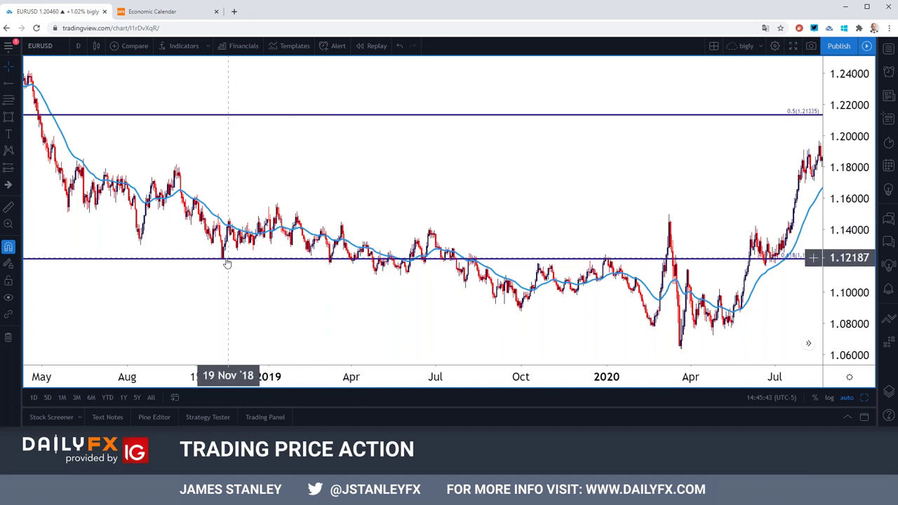
# - Return the chart to the 1 month interval and draw a second Fib Retracement from the 2014 high at 1.39934 to the 1.03403 low
pyautogui.click(78, 46)
pyautogui.click(86, 353)
pyautogui.moveTo(473, 131); pyautogui.dragTo(255, 118)
pyautogui.scroll(3, 204, 136)
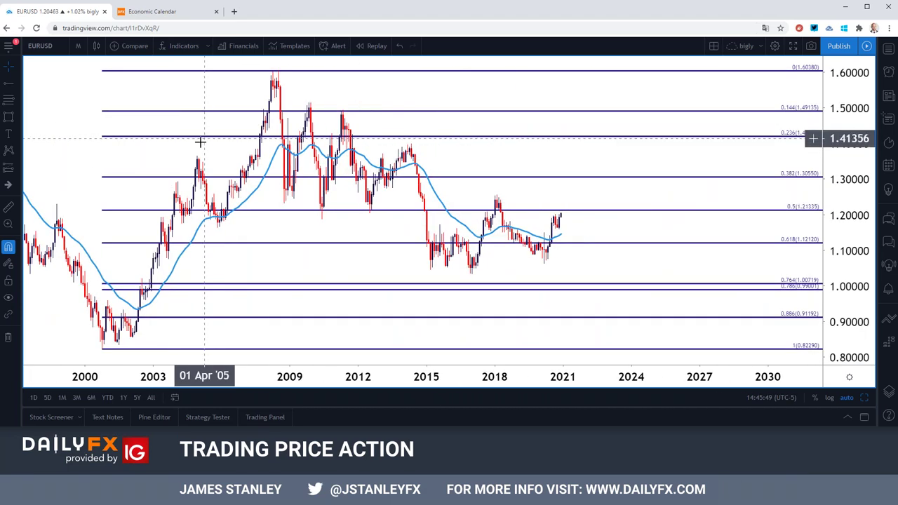
pyautogui.click(18, 99)
pyautogui.click(70, 245)
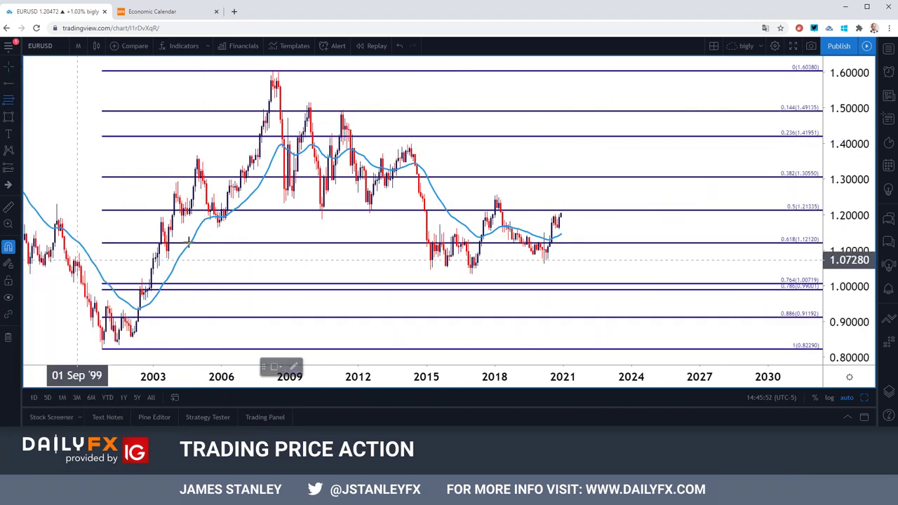
pyautogui.click(411, 145)
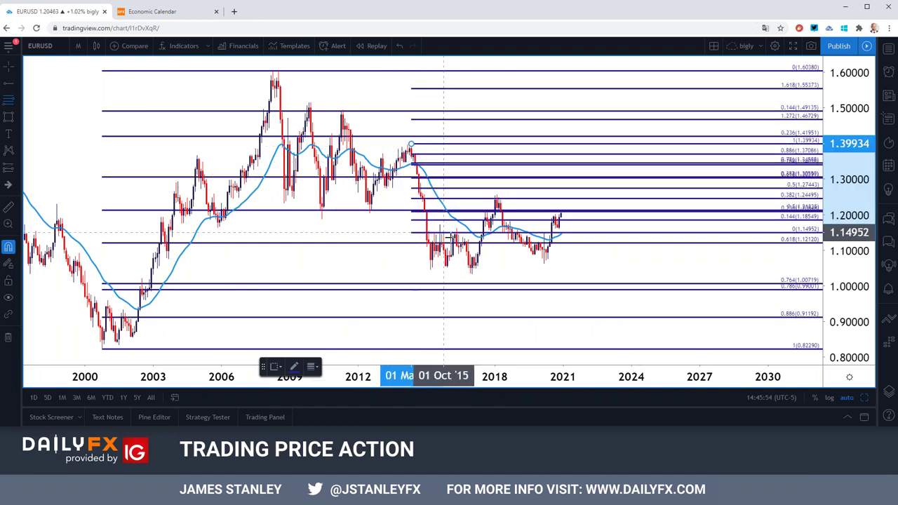
pyautogui.click(471, 276)
# - Recolor all levels of the second Fib Retracement green and set its levels line to the thinnest width
pyautogui.doubleClick(483, 274)
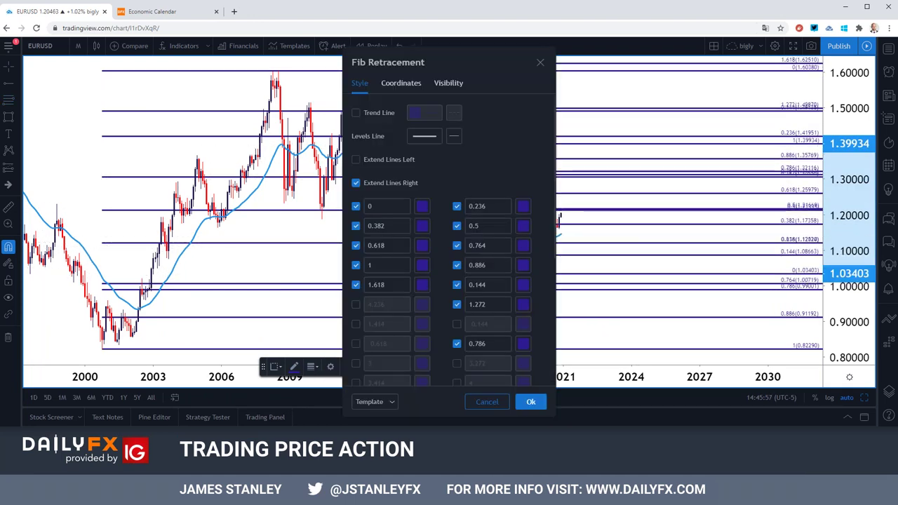
pyautogui.scroll(-5, 450, 294)
pyautogui.click(415, 226)
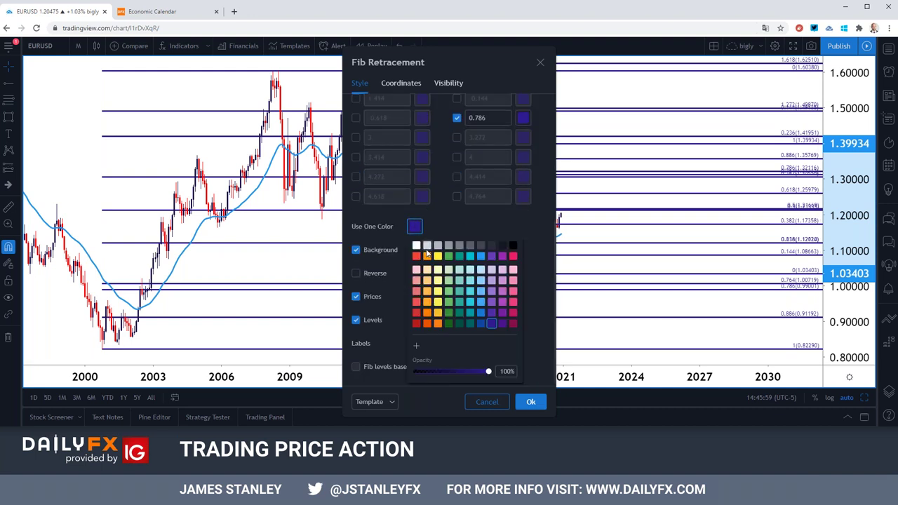
pyautogui.click(447, 256)
pyautogui.click(437, 213)
pyautogui.scroll(3, 436, 214)
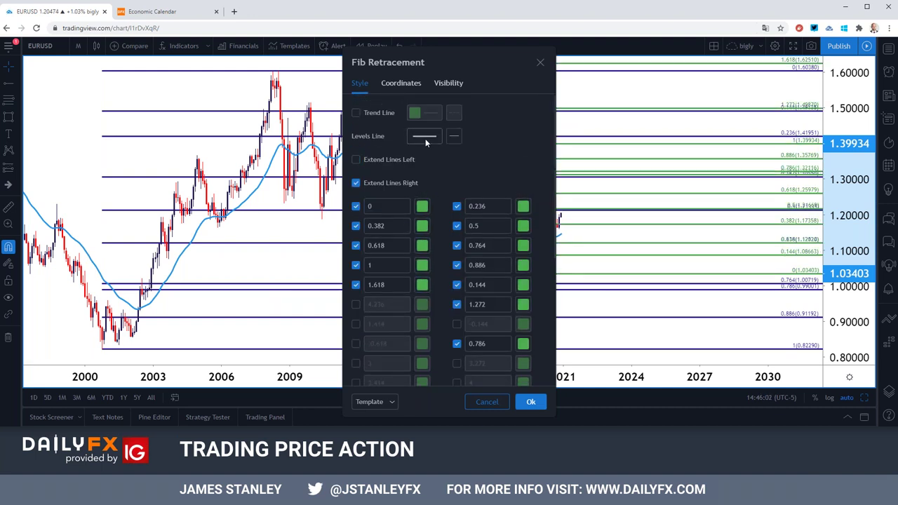
pyautogui.click(530, 401)
pyautogui.click(593, 235)
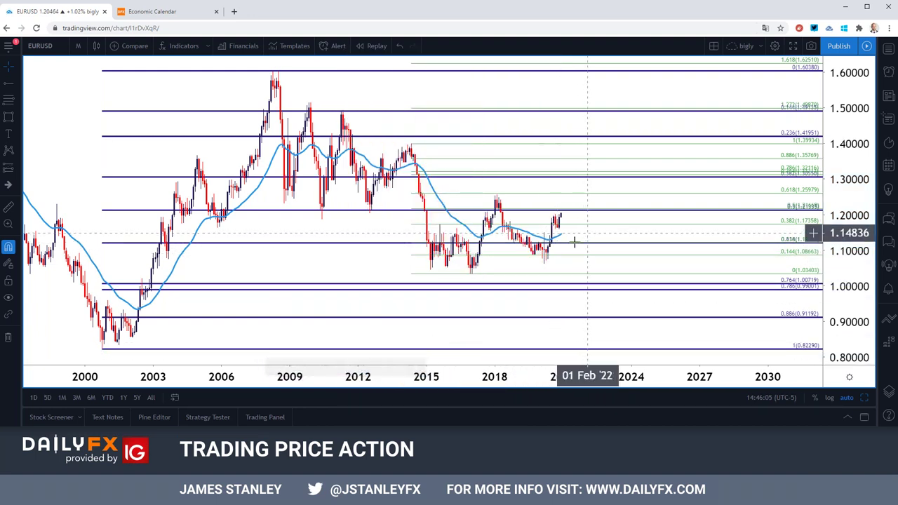
# - Draw a descending trend line from the July 2008 high at 1.60380 to the March 2014 high
pyautogui.scroll(1, 488, 263)
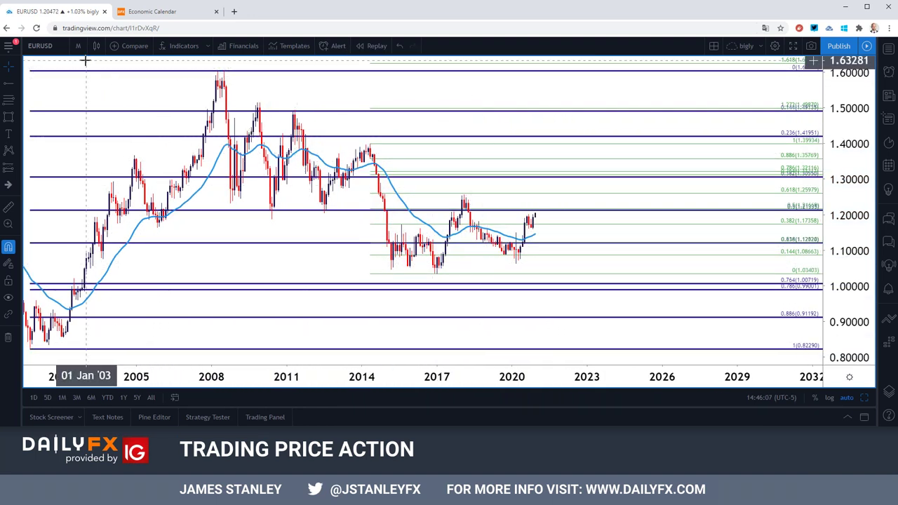
pyautogui.click(19, 83)
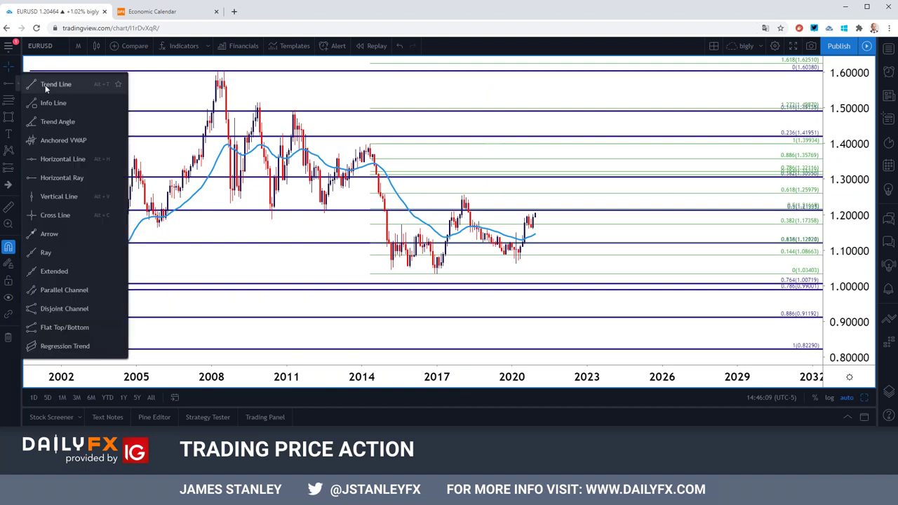
pyautogui.click(50, 83)
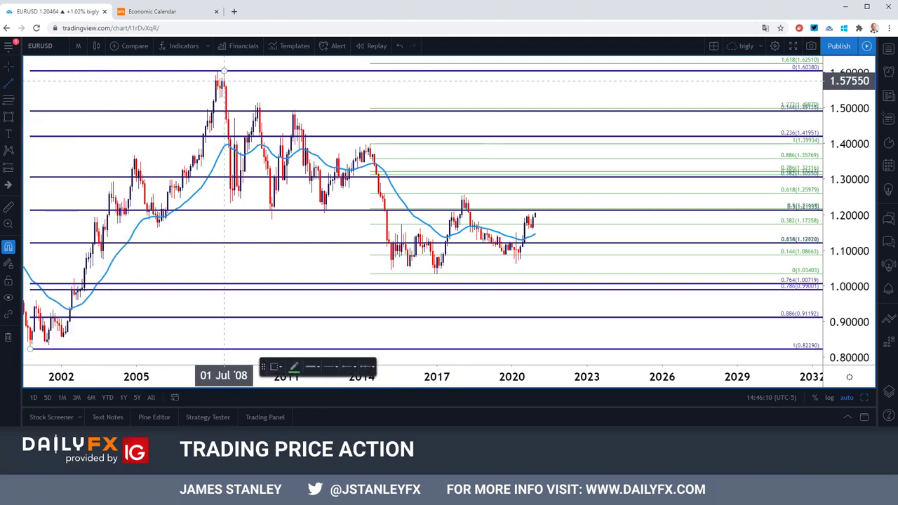
pyautogui.click(224, 71)
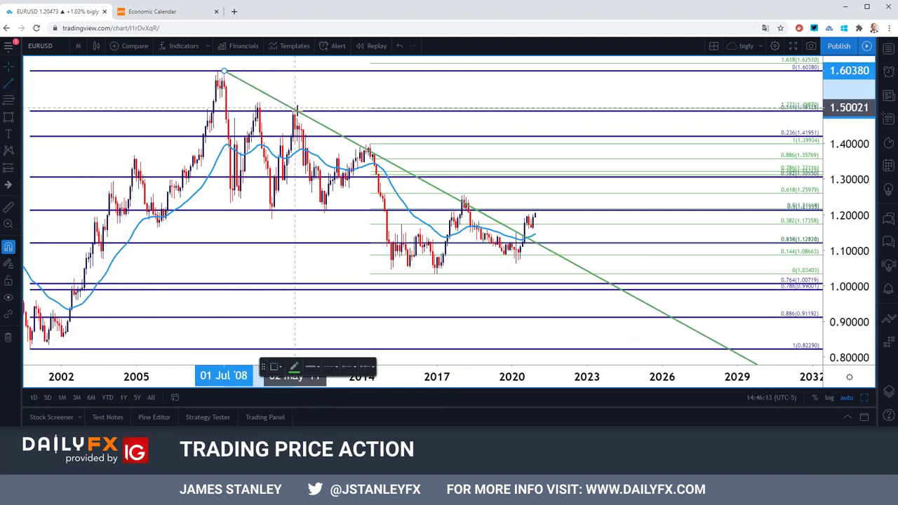
pyautogui.click(366, 145)
pyautogui.click(424, 135)
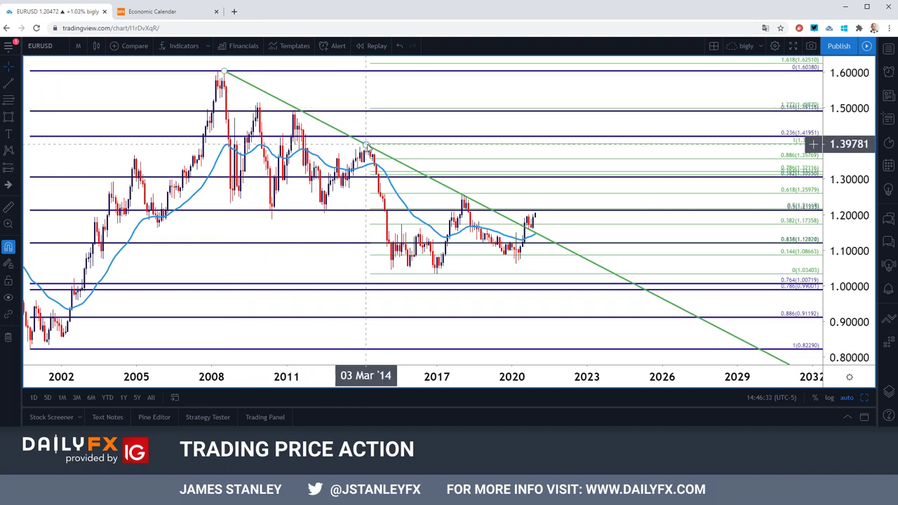
# - Try the trend line's second anchor at the May 2014 high of 1.39934 and return it to March 2014 at 1.39668
pyautogui.scroll(2, 309, 162)
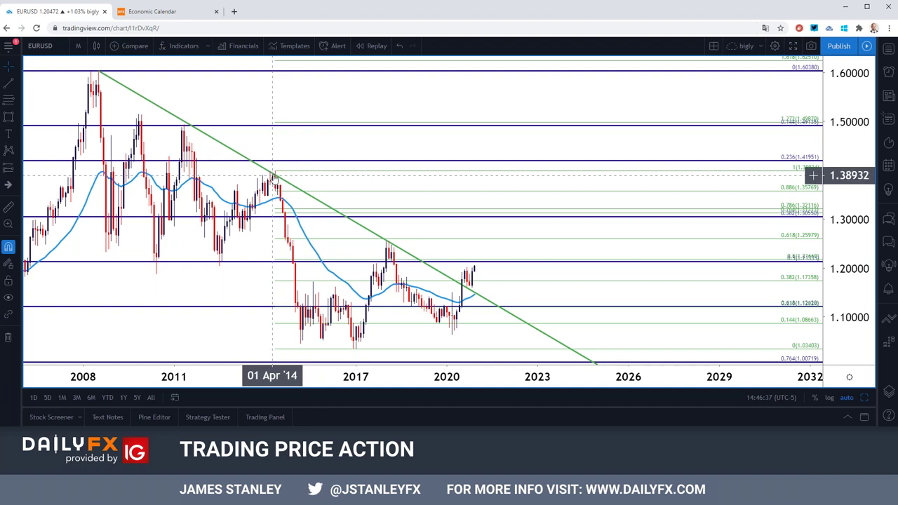
pyautogui.moveTo(270, 172); pyautogui.dragTo(275, 171)
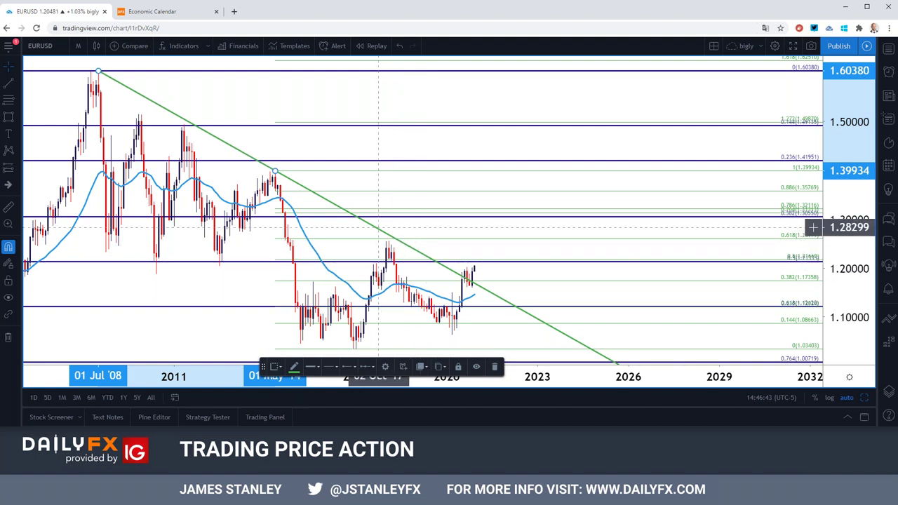
pyautogui.moveTo(274, 171); pyautogui.dragTo(270, 170)
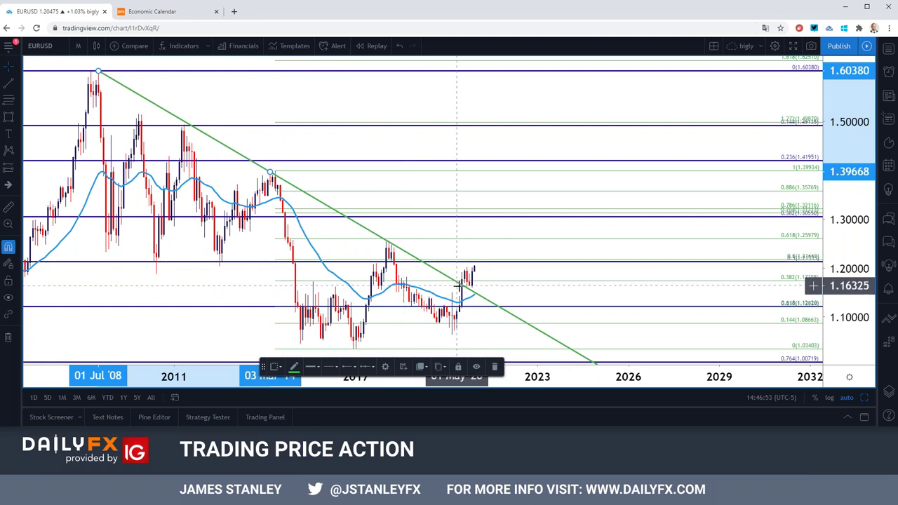
# - Examine the trend line on the monthly chart and, at the 4 hours interval, price around the 0.618 level back to November 2018
pyautogui.scroll(2, 412, 271)
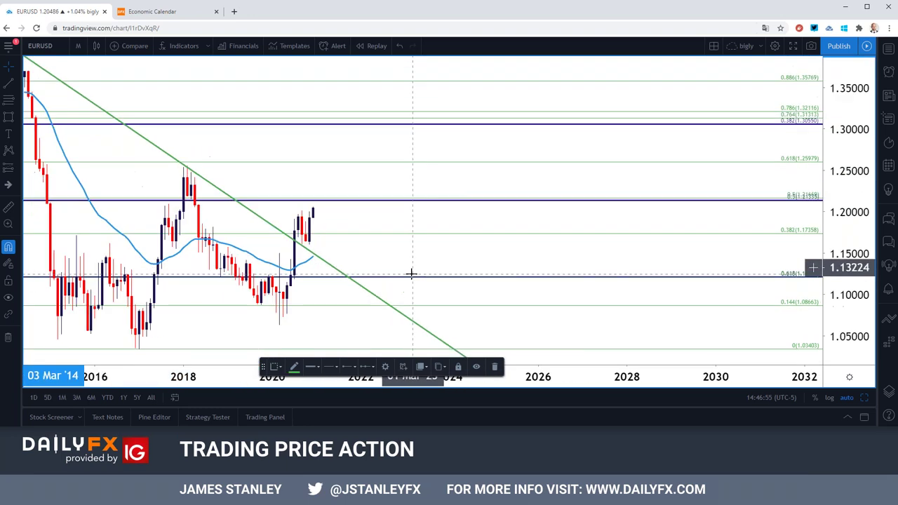
pyautogui.scroll(-4, 387, 253)
pyautogui.scroll(-3, 387, 252)
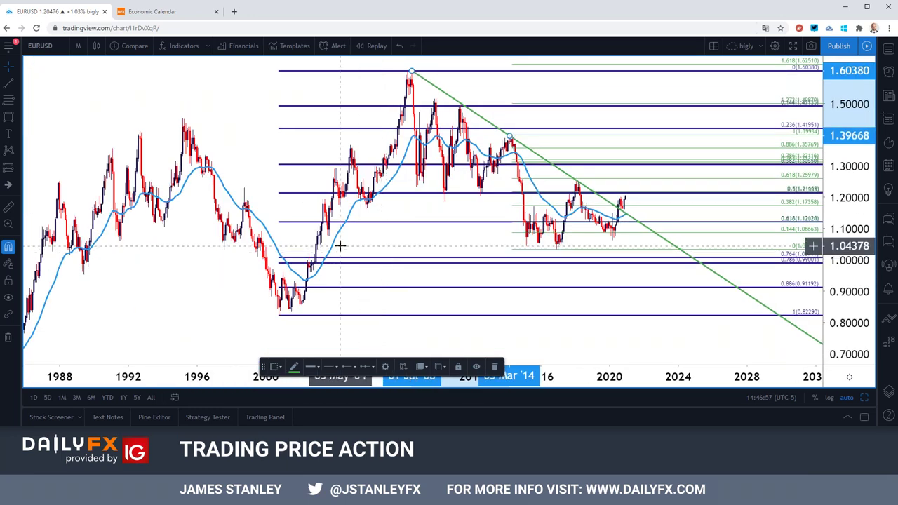
pyautogui.click(433, 218)
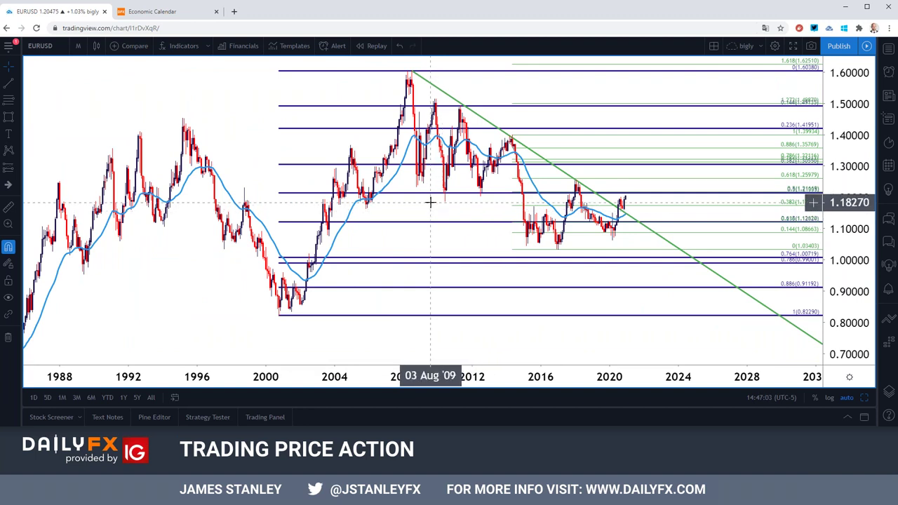
pyautogui.scroll(2, 429, 202)
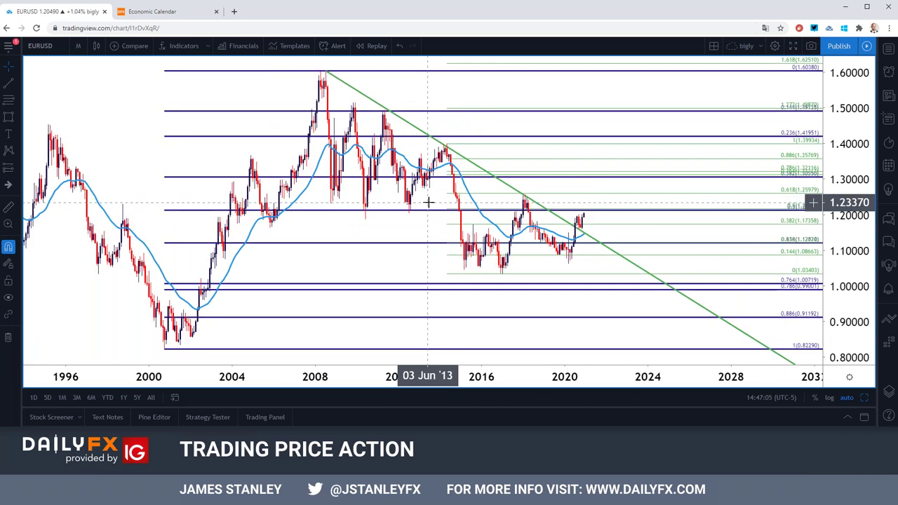
pyautogui.click(78, 46)
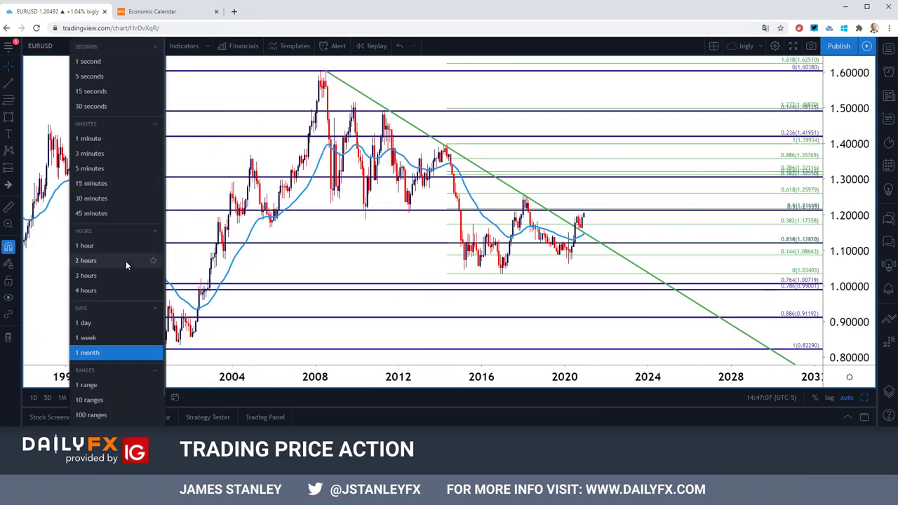
pyautogui.click(115, 290)
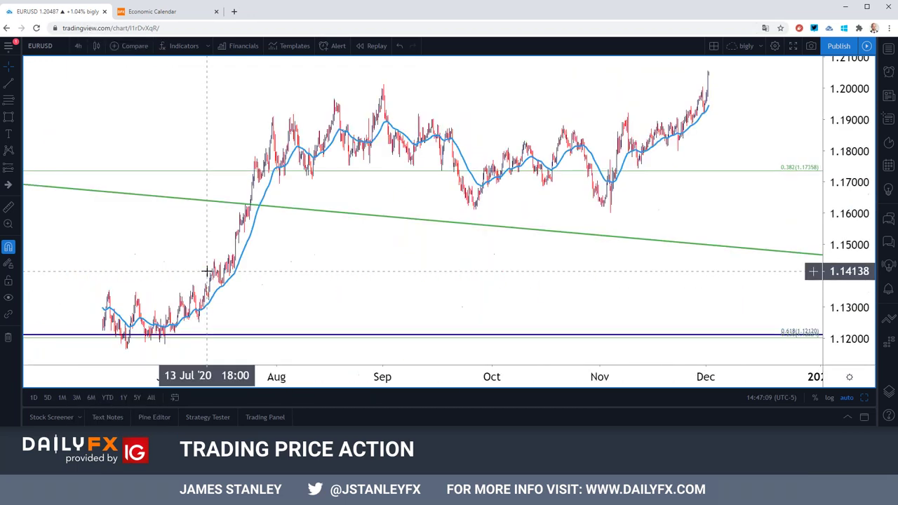
pyautogui.scroll(-2, 207, 271)
pyautogui.scroll(-2, 207, 270)
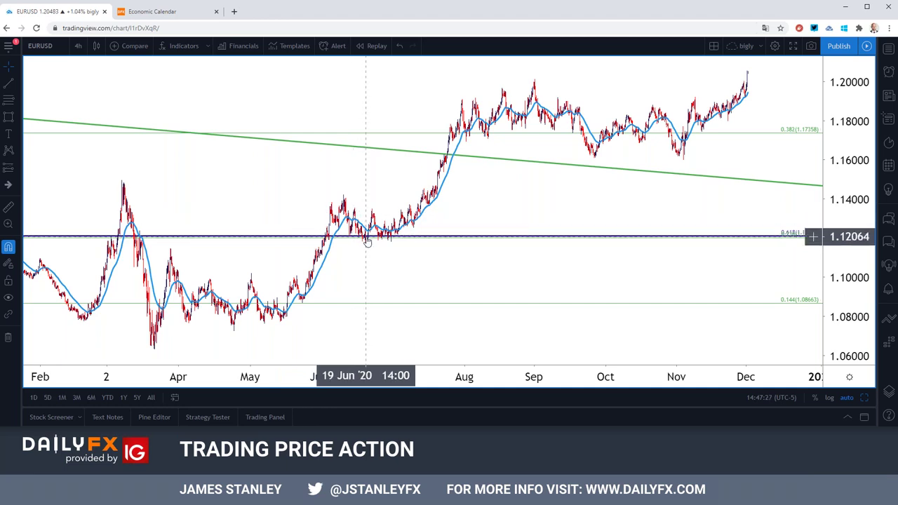
pyautogui.scroll(-5, 365, 241)
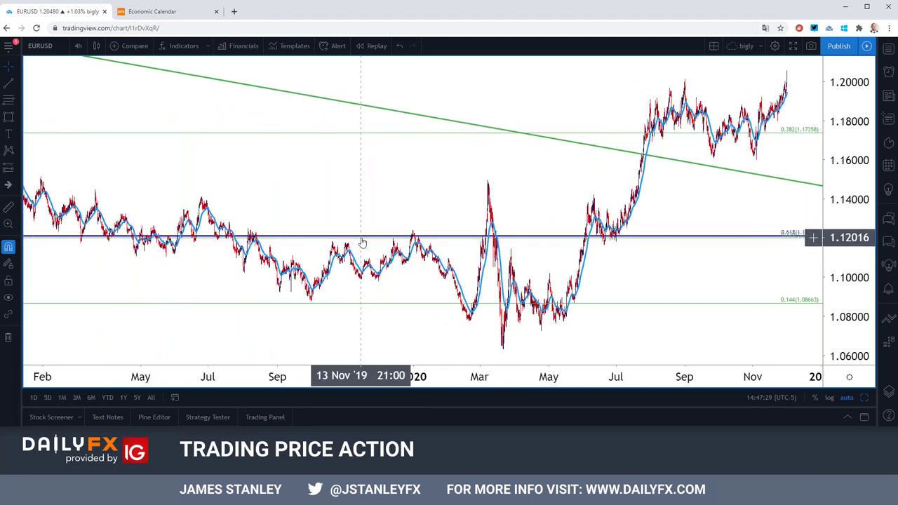
pyautogui.scroll(-2, 361, 242)
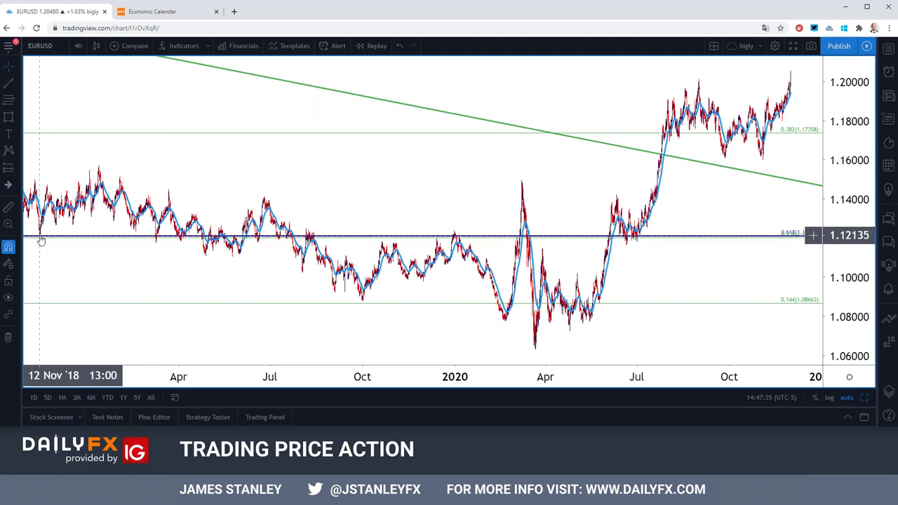
# - Examine the EURUSD trend line and Fib levels on the weekly chart, across the full history and around recent price
pyautogui.click(77, 46)
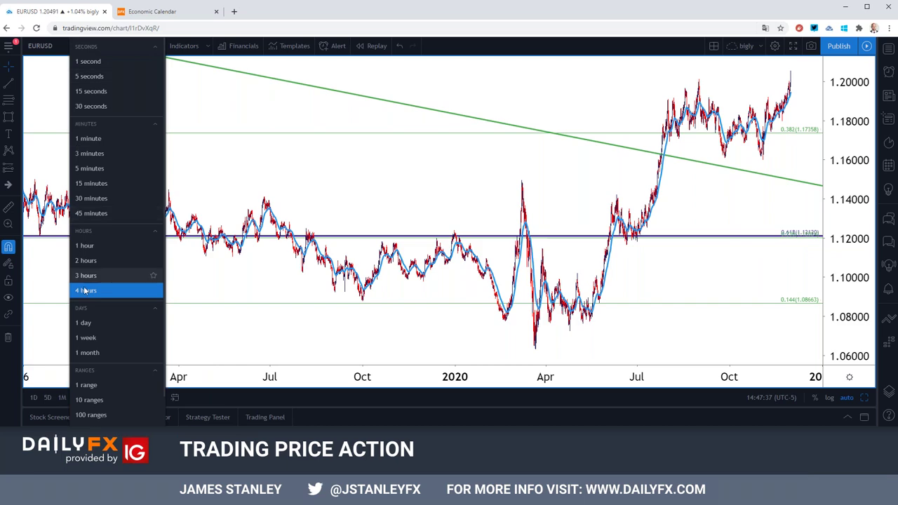
pyautogui.click(89, 337)
pyautogui.scroll(4, 246, 141)
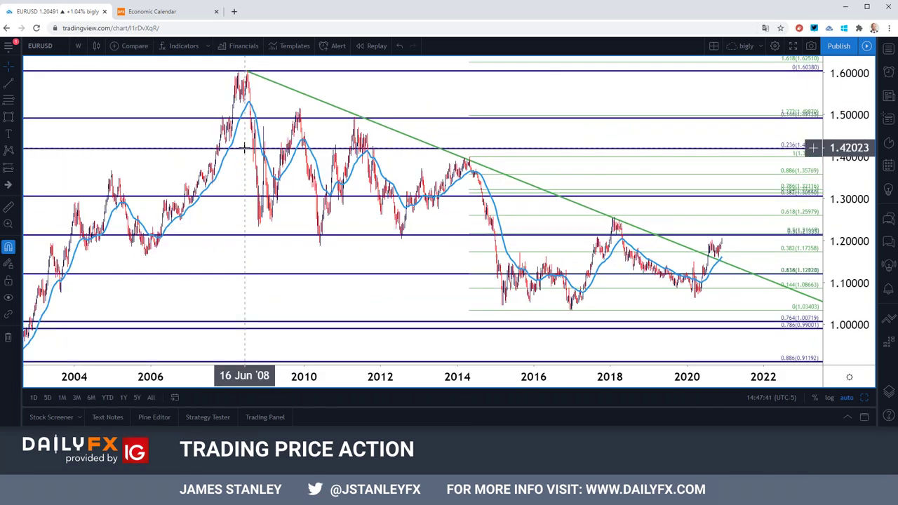
pyautogui.scroll(-4, 244, 148)
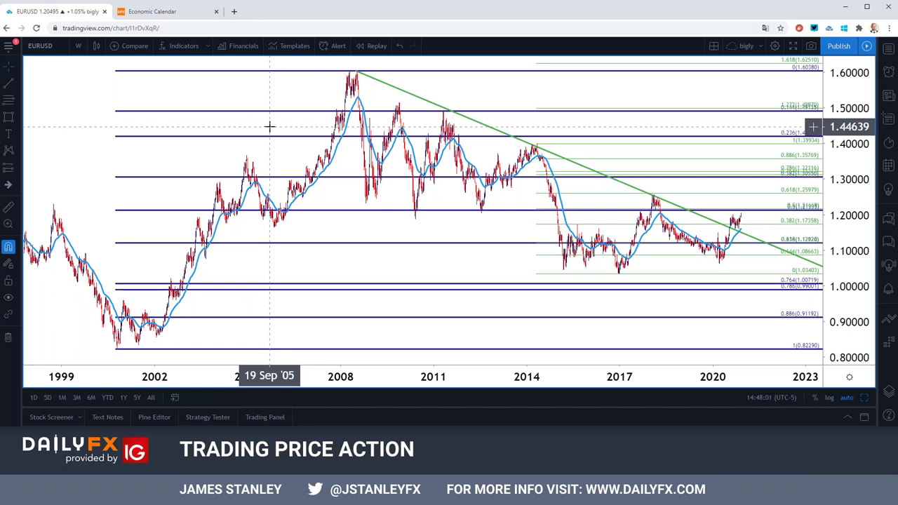
pyautogui.scroll(5, 269, 127)
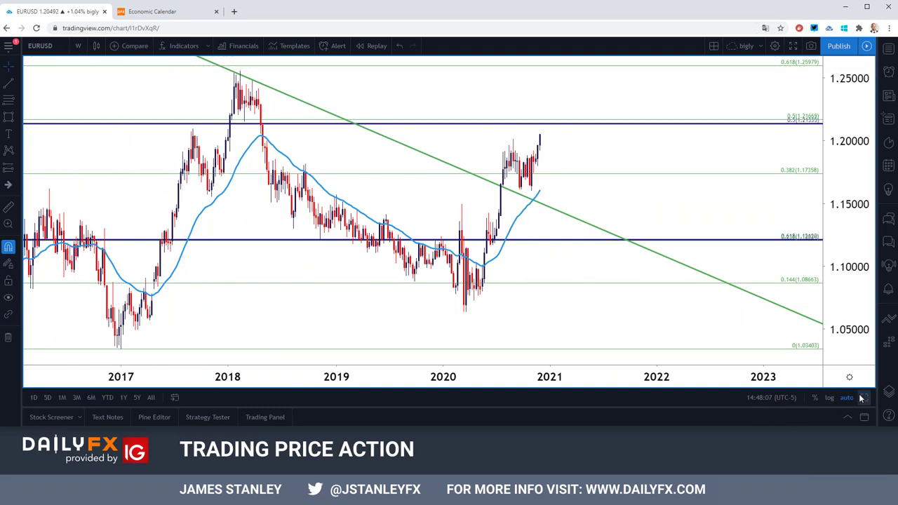
# - Restore the multi-chart layout, maximize the monthly EURUSD chart and show its price action since summer at the 4 hours interval
pyautogui.hotkey('alt', 'Return')
pyautogui.click(365, 158)
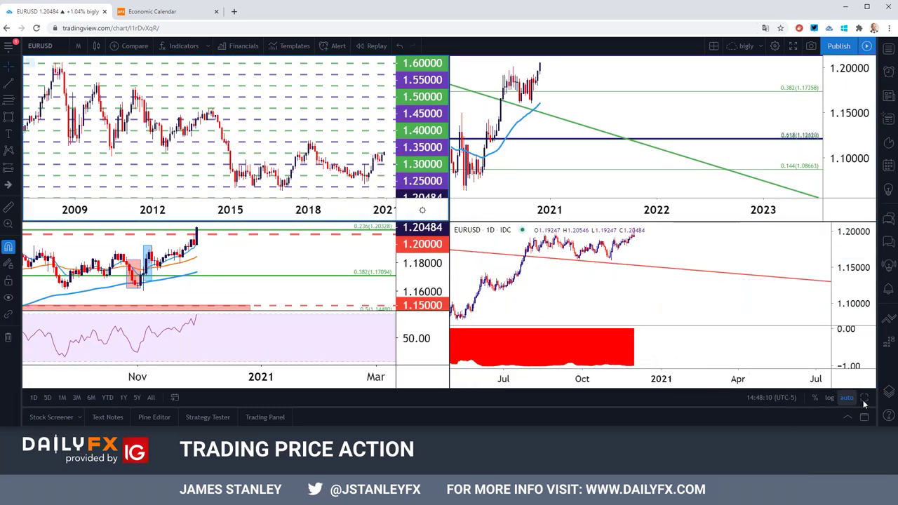
pyautogui.click(865, 398)
pyautogui.click(78, 46)
pyautogui.click(101, 290)
pyautogui.scroll(5, 452, 229)
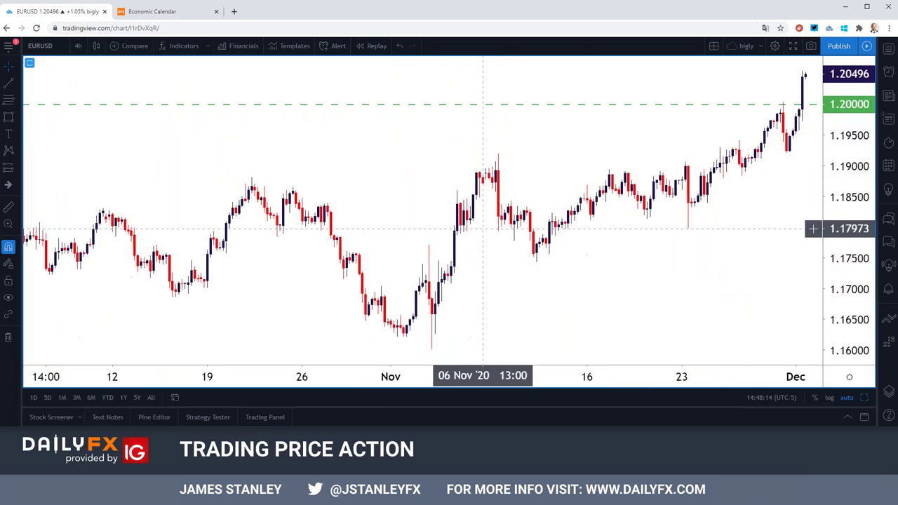
pyautogui.scroll(-5, 770, 111)
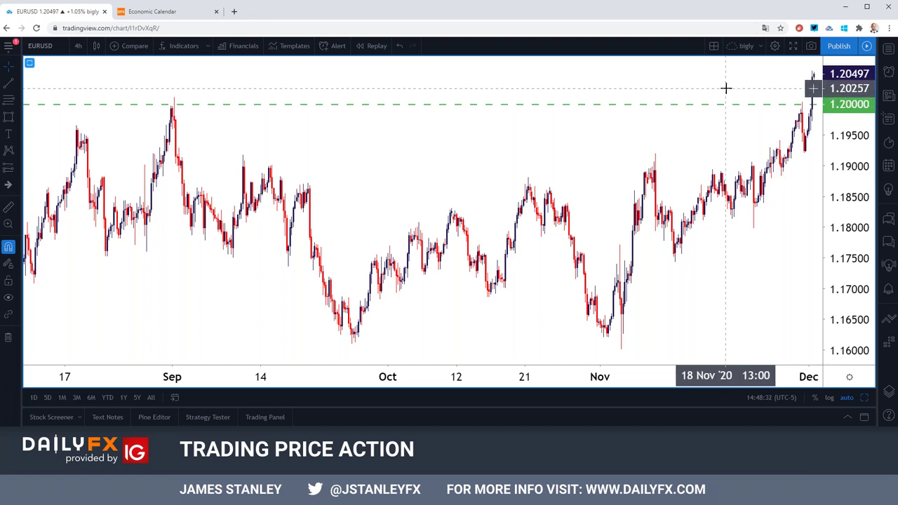
pyautogui.scroll(-4, 707, 87)
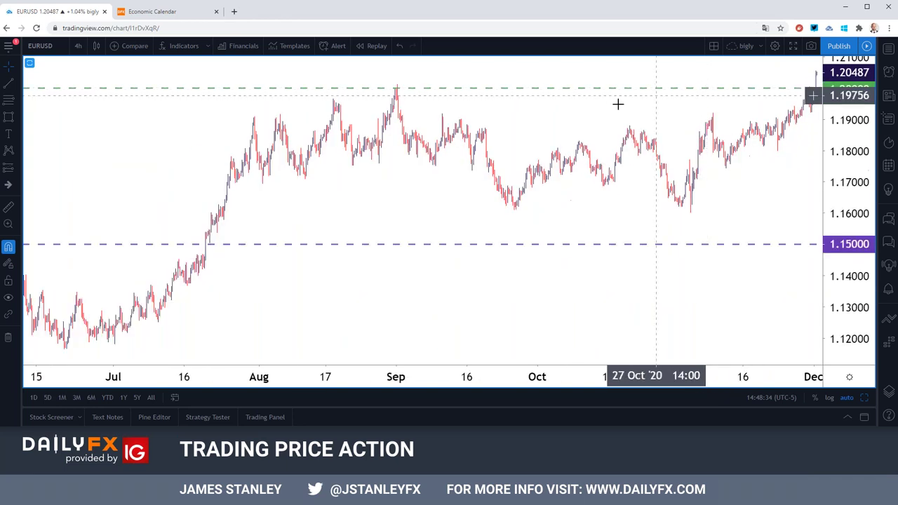
pyautogui.scroll(3, 440, 136)
pyautogui.scroll(-2, 415, 145)
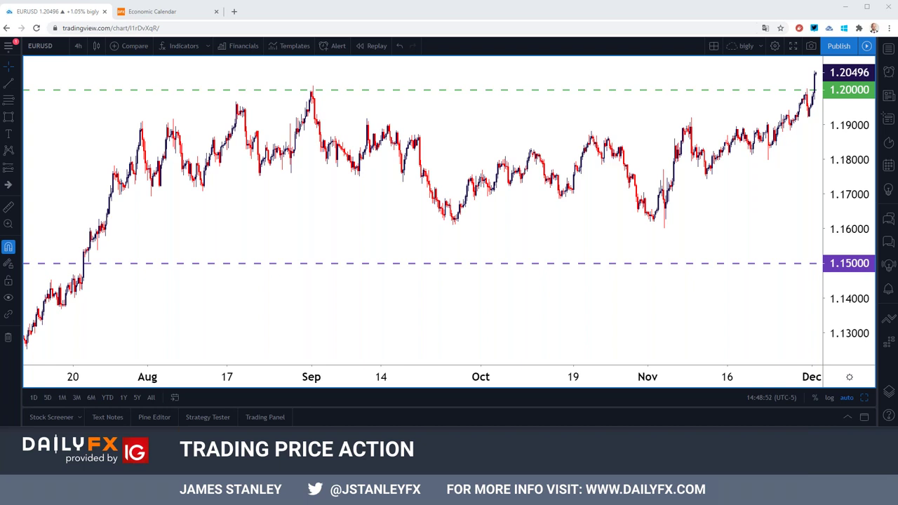
# - Switch the chart's symbol to GBPNZD from the IDC feed
pyautogui.click(62, 54)
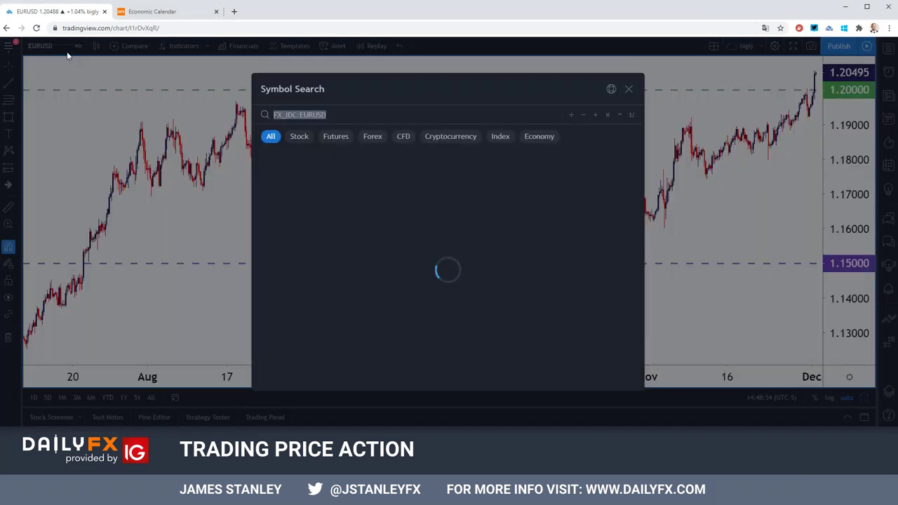
pyautogui.write('GBPUS')
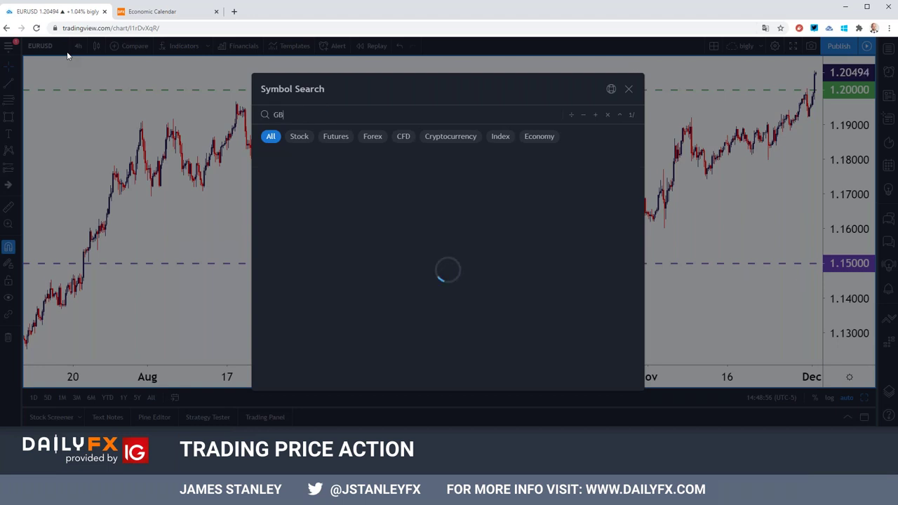
pyautogui.press('BackSpace')
pyautogui.press('BackSpace')
pyautogui.write('NZD')
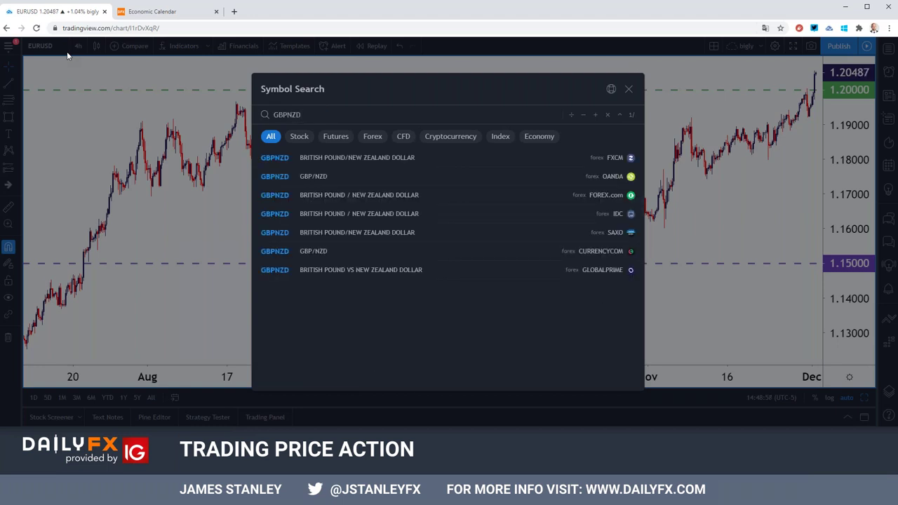
pyautogui.press('Down')
pyautogui.press('Down')
pyautogui.press('Down')
pyautogui.press('Down')
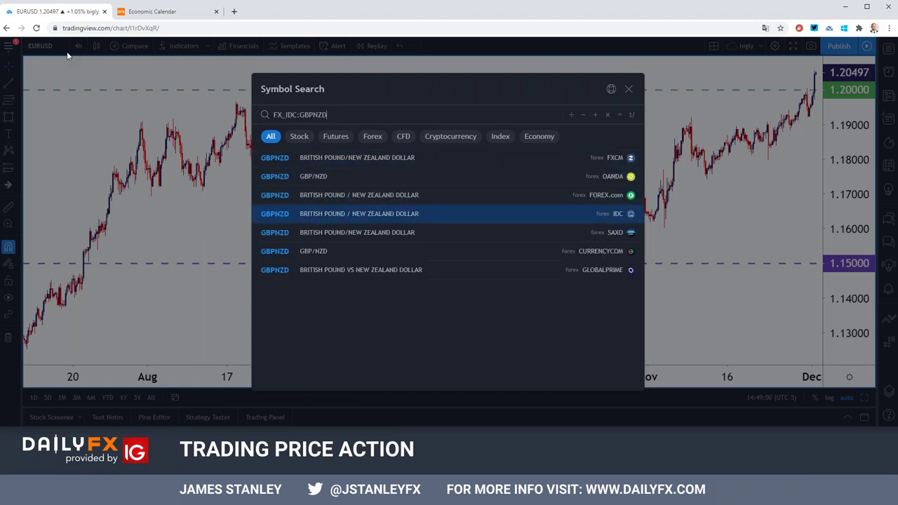
pyautogui.press('Return')
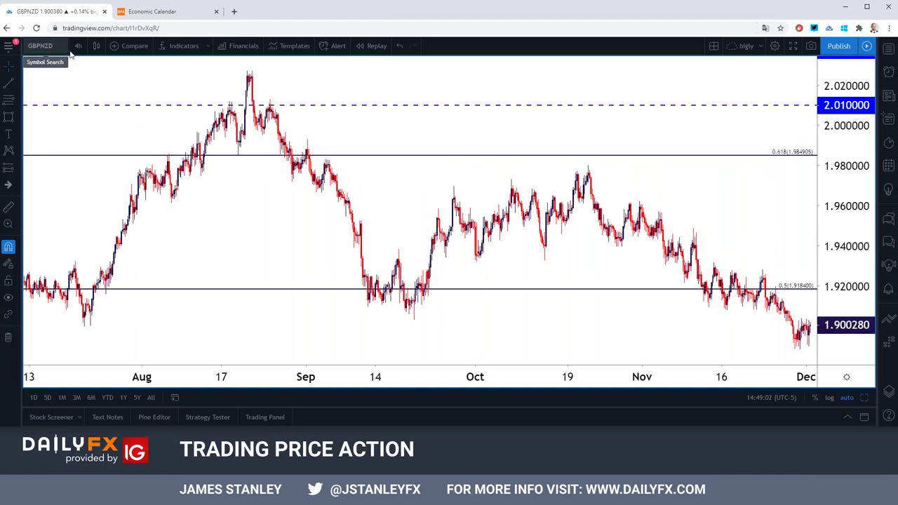
# - Examine GBPNZD on the weekly chart back to mid-2015 and its recent decline at the 4 hours interval
pyautogui.click(78, 46)
pyautogui.click(100, 340)
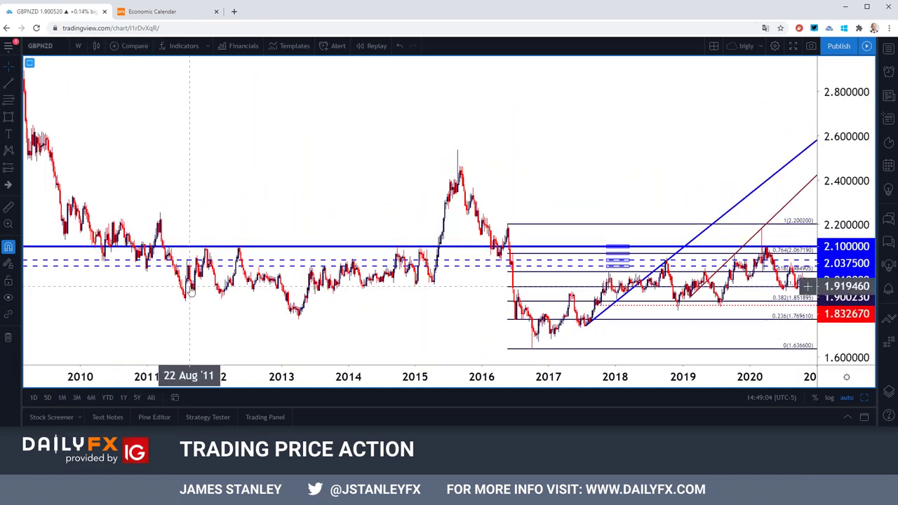
pyautogui.scroll(2, 191, 292)
pyautogui.scroll(4, 191, 291)
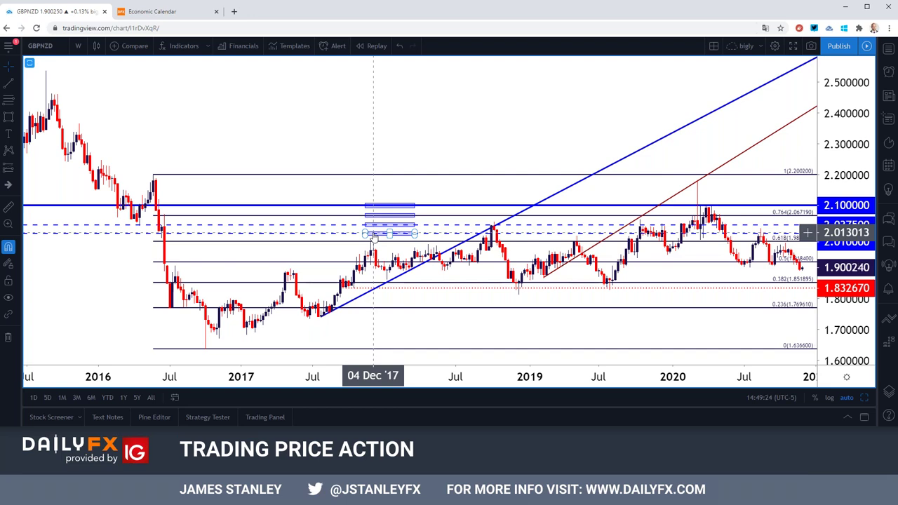
pyautogui.click(78, 46)
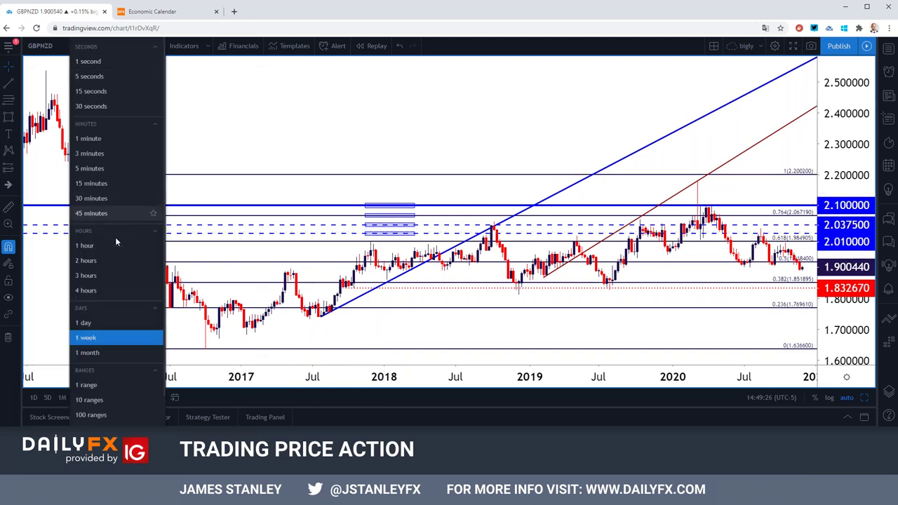
pyautogui.click(106, 291)
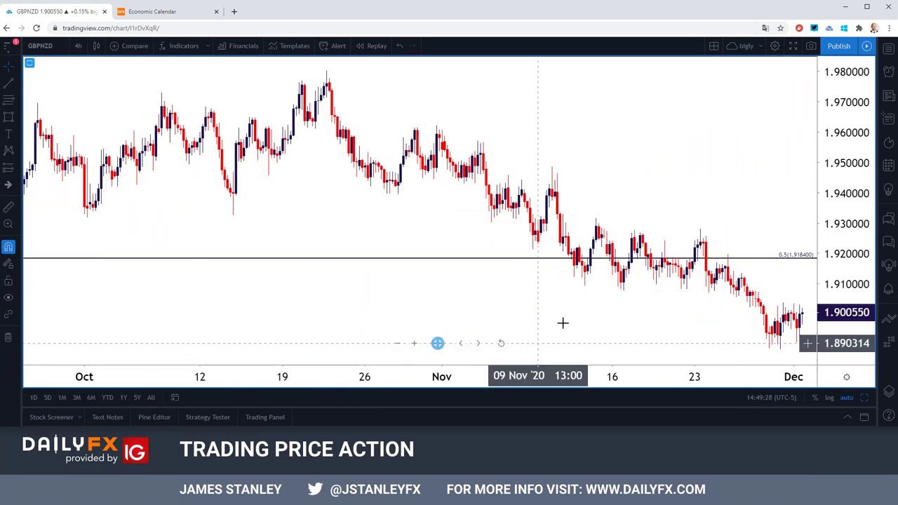
pyautogui.moveTo(553, 315); pyautogui.dragTo(416, 313)
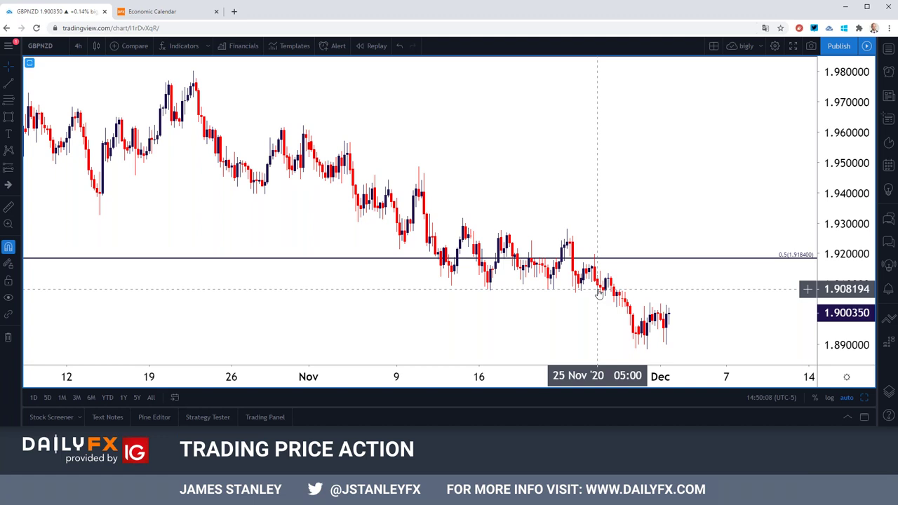
# - Switch the chart's symbol to CADNZD
pyautogui.click(47, 48)
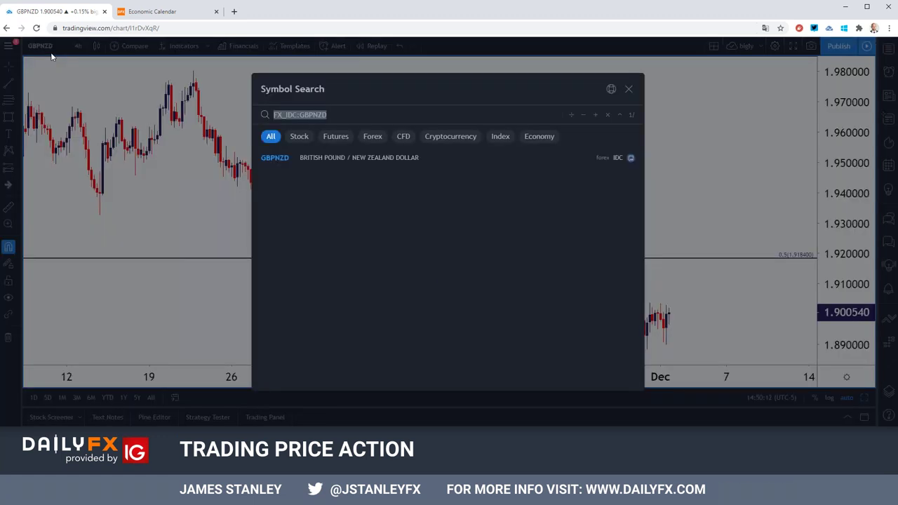
pyautogui.write('CADNZD')
pyautogui.press('Return')
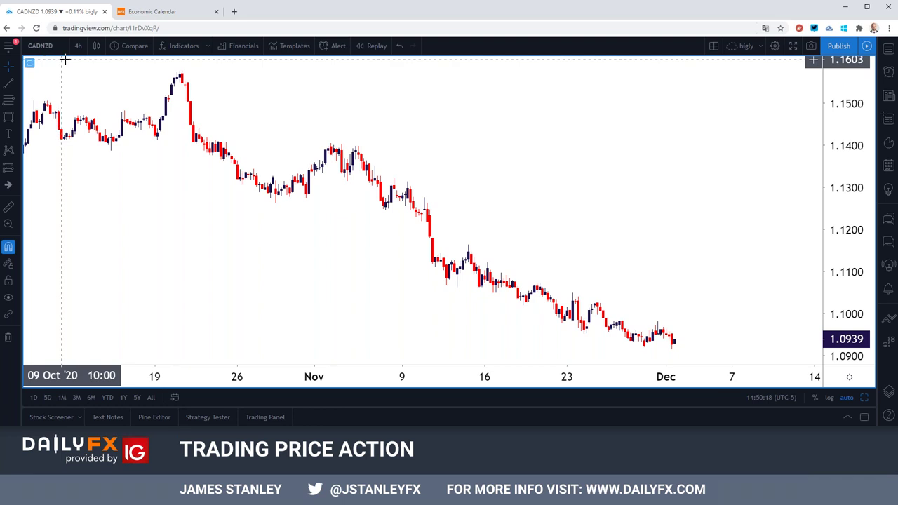
# - Examine CADNZD price action at the 1 day interval and on the weekly chart back to 2014
pyautogui.click(75, 47)
pyautogui.click(85, 321)
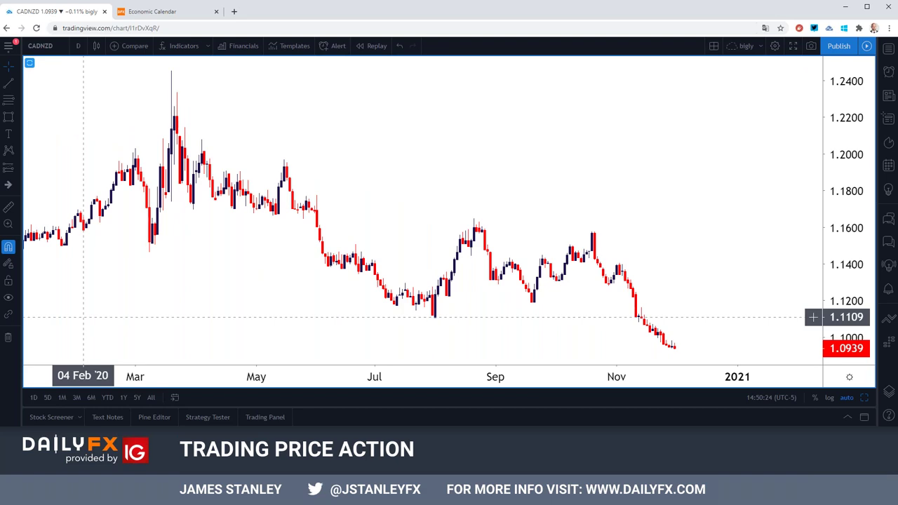
pyautogui.scroll(-8, 85, 318)
pyautogui.scroll(5, 84, 318)
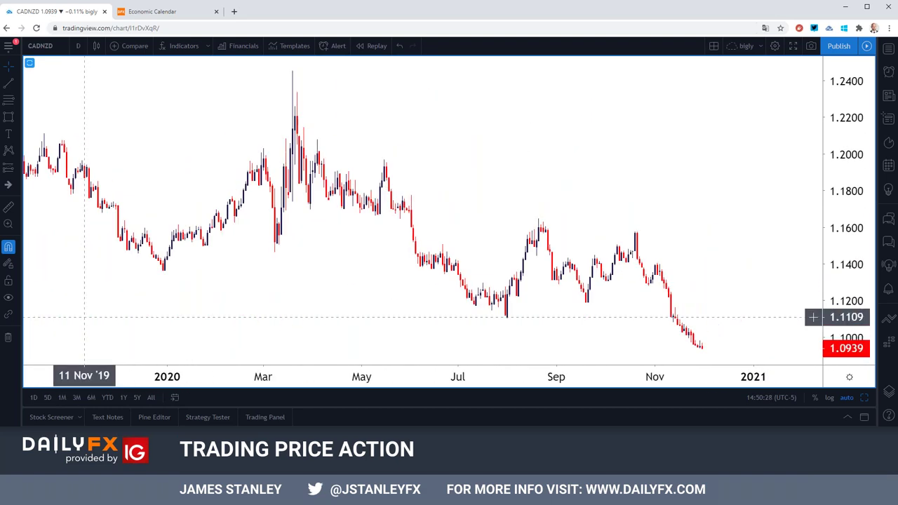
pyautogui.click(78, 46)
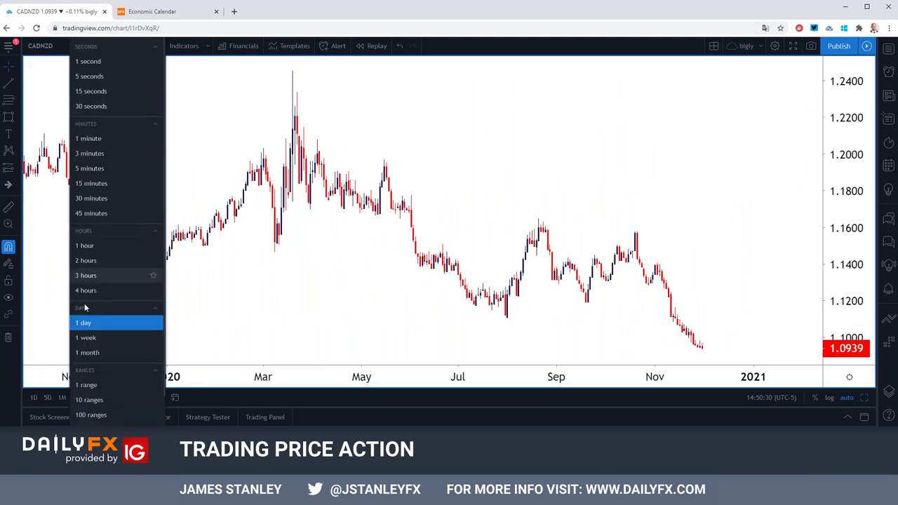
pyautogui.click(85, 338)
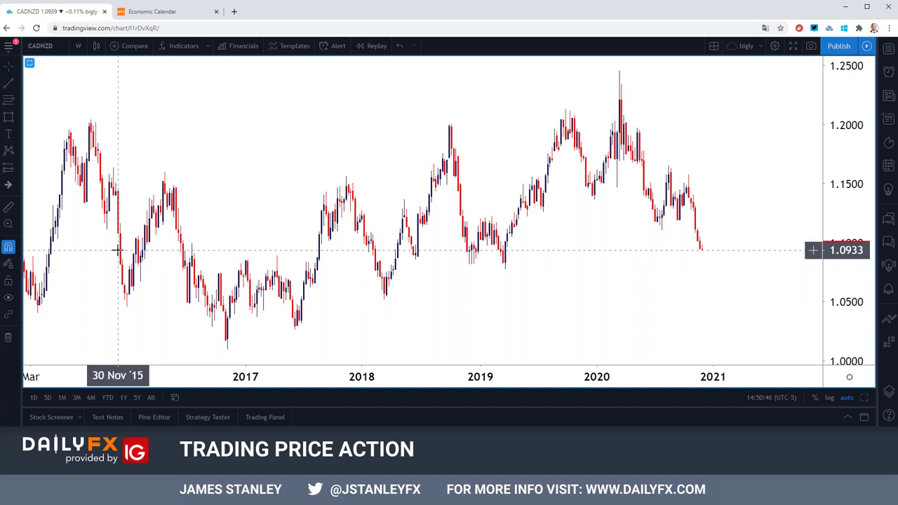
pyautogui.scroll(-3, 117, 250)
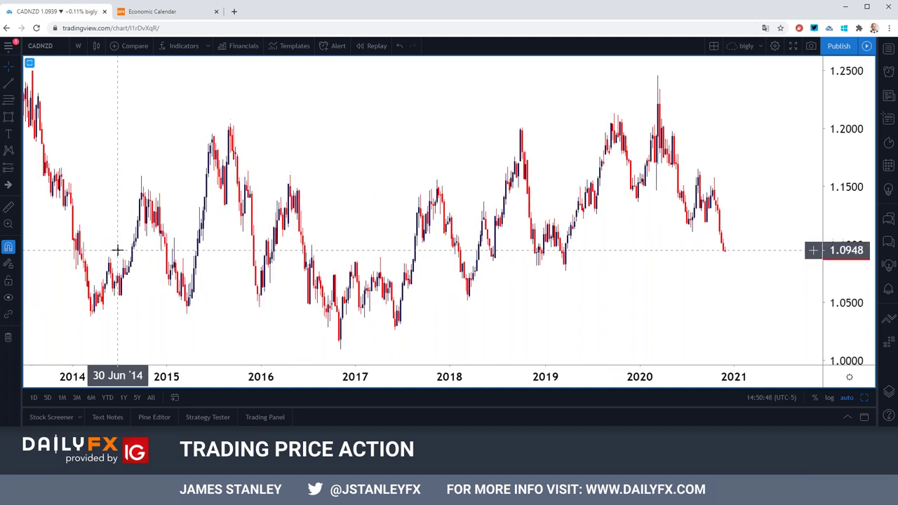
pyautogui.scroll(5, 117, 250)
pyautogui.scroll(2, 117, 250)
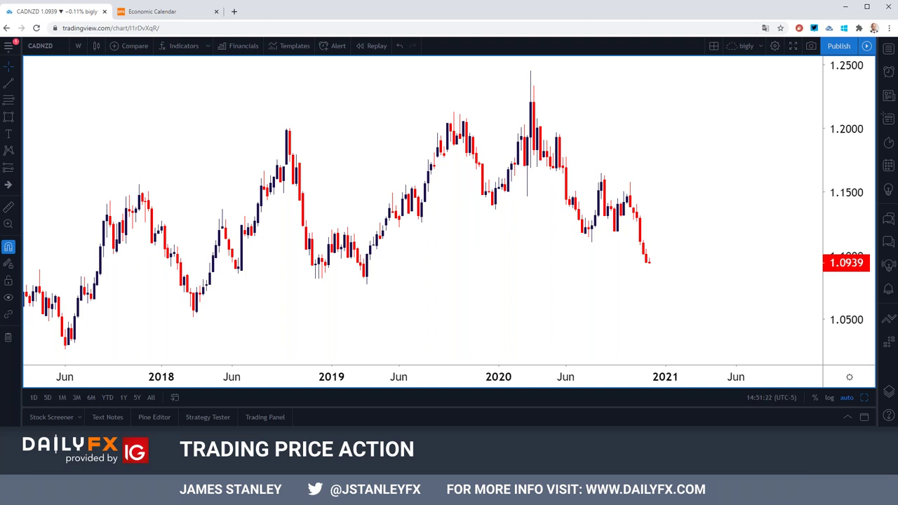
# - Switch the chart's symbol to GBPUSD
pyautogui.click(59, 45)
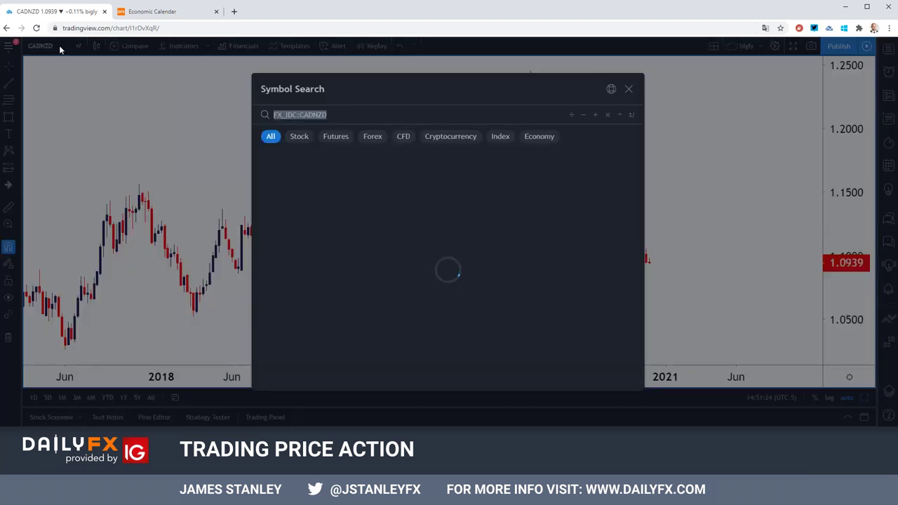
pyautogui.write('GBPUSD')
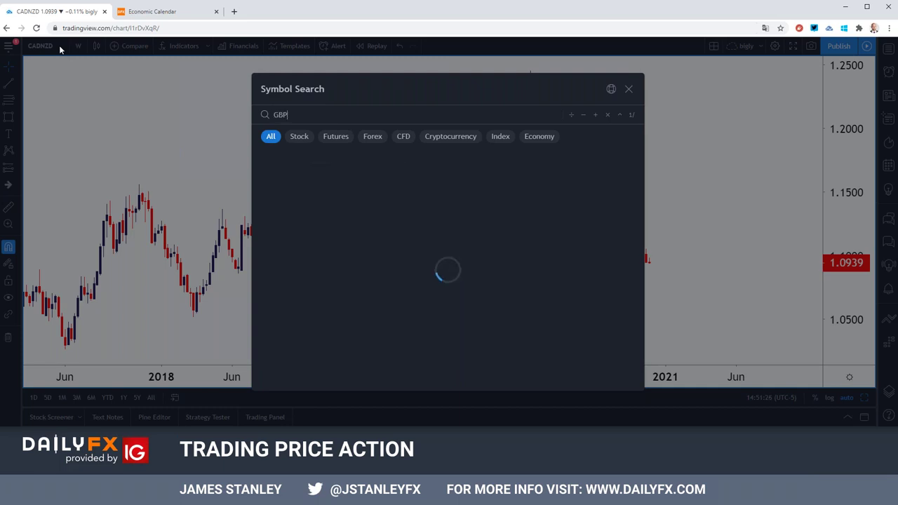
pyautogui.press('Down')
pyautogui.press('Down')
pyautogui.press('Down')
pyautogui.press('Return')
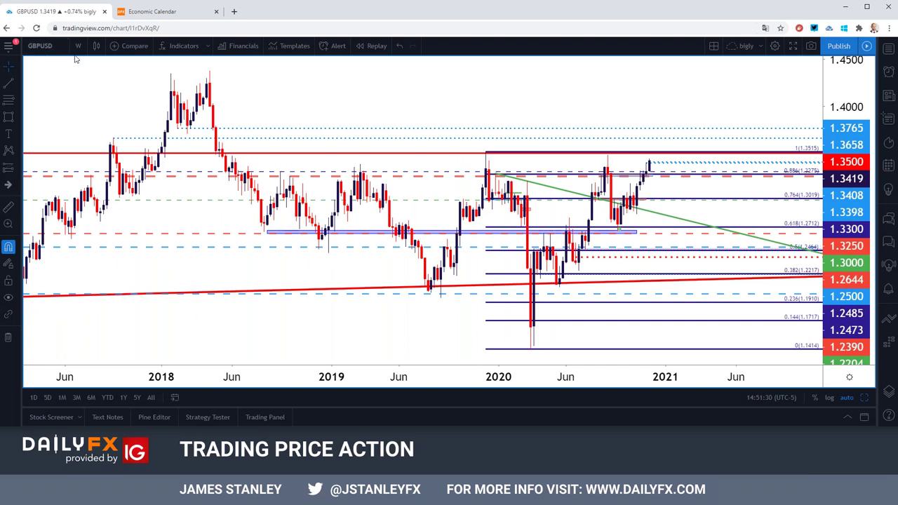
# - Show GBPUSD at the 4 hours interval with price action back to the start of October
pyautogui.click(81, 47)
pyautogui.click(87, 290)
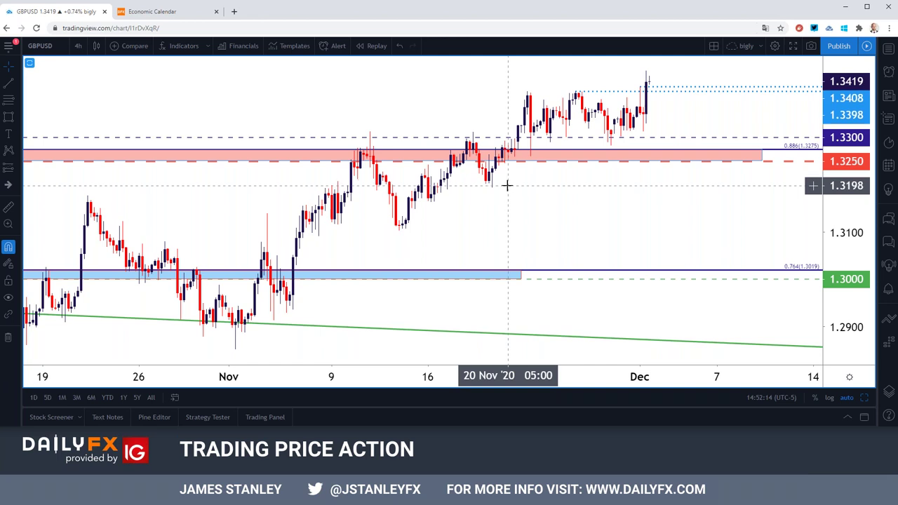
pyautogui.scroll(-2, 506, 183)
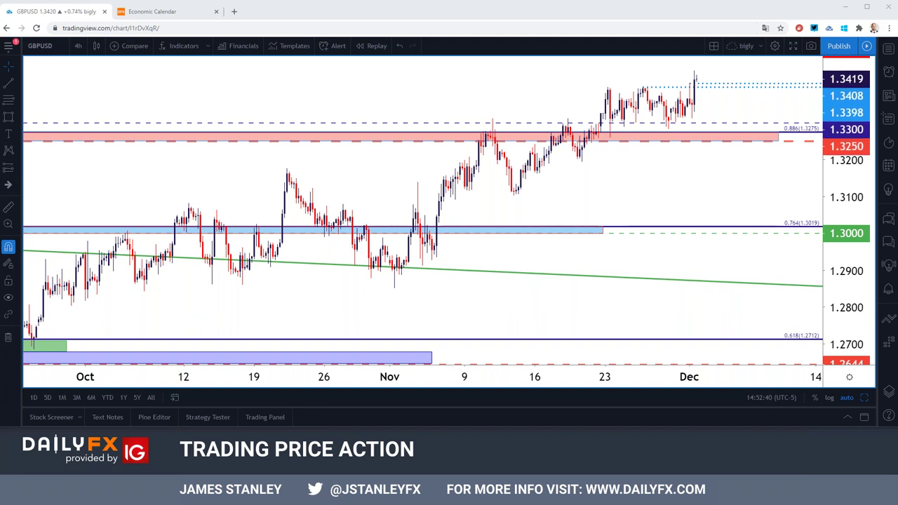
# - Go from the Economic Calendar page to the DailyFX home page and open the article "US Dollar Breaches Big Support, Builds Evening Star on M1"
pyautogui.click(161, 11)
pyautogui.scroll(10, 151, 225)
pyautogui.scroll(5, 158, 248)
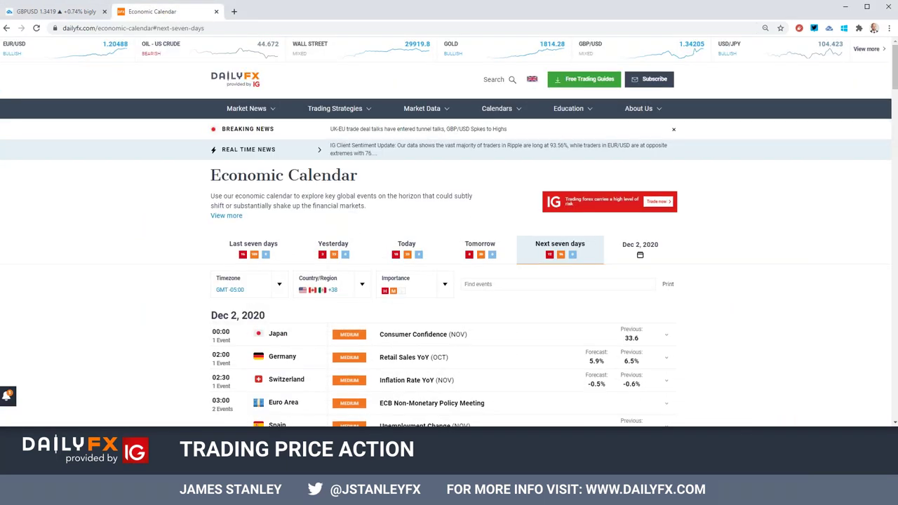
pyautogui.click(226, 83)
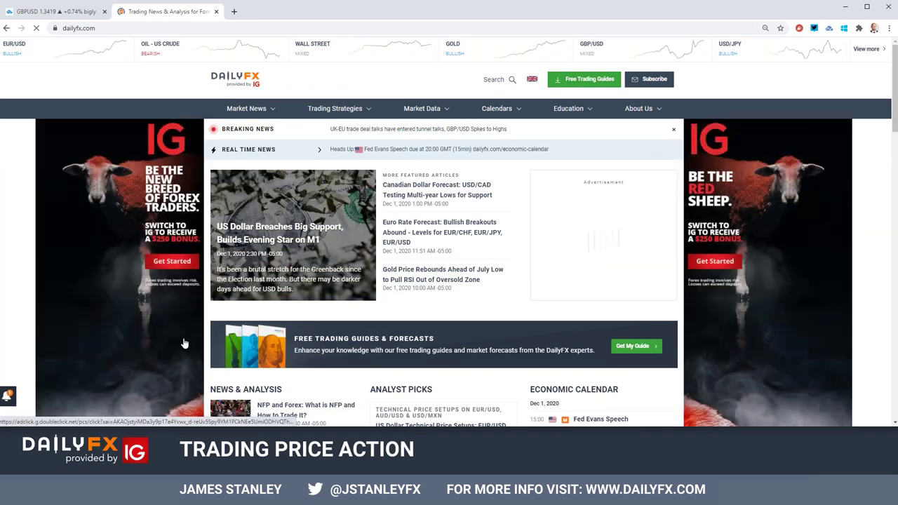
pyautogui.click(223, 281)
# - Look through the article's US Dollar monthly charts and evening star section, returning to its beginning
pyautogui.scroll(-10, 189, 332)
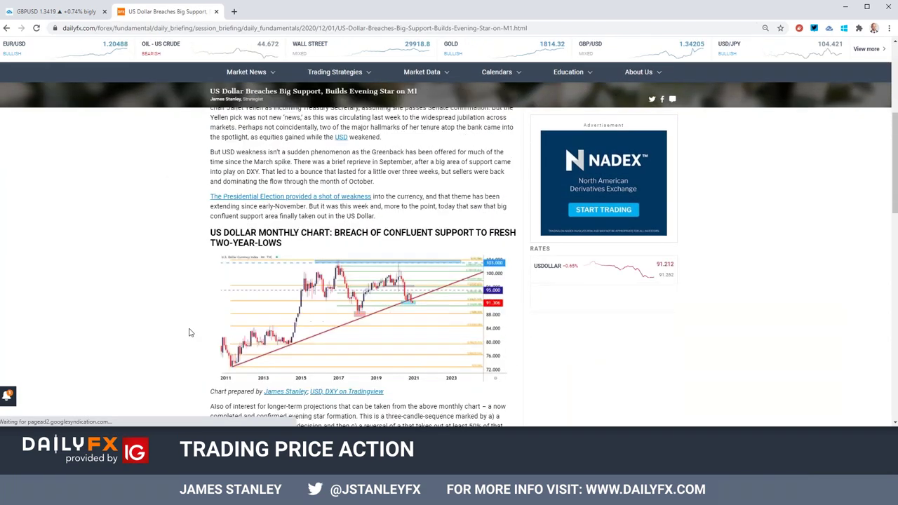
pyautogui.scroll(-3, 189, 332)
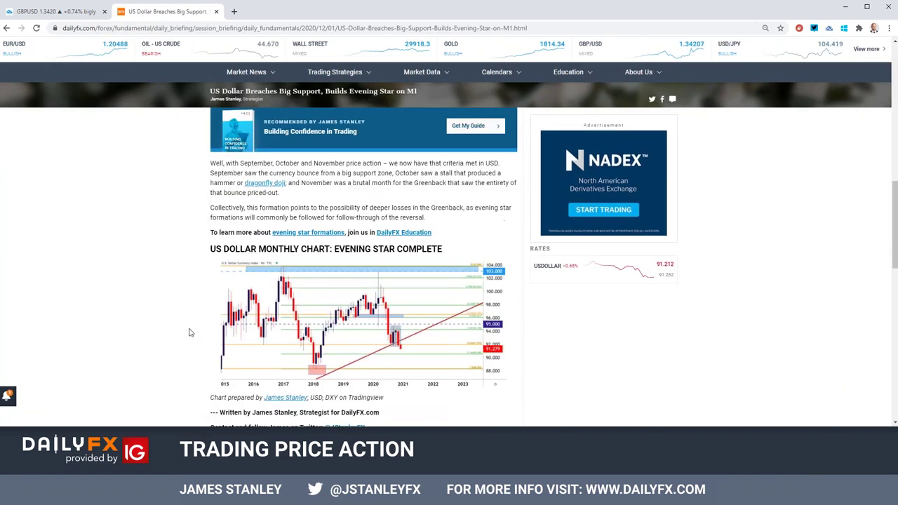
pyautogui.scroll(6, 189, 333)
pyautogui.scroll(4, 189, 333)
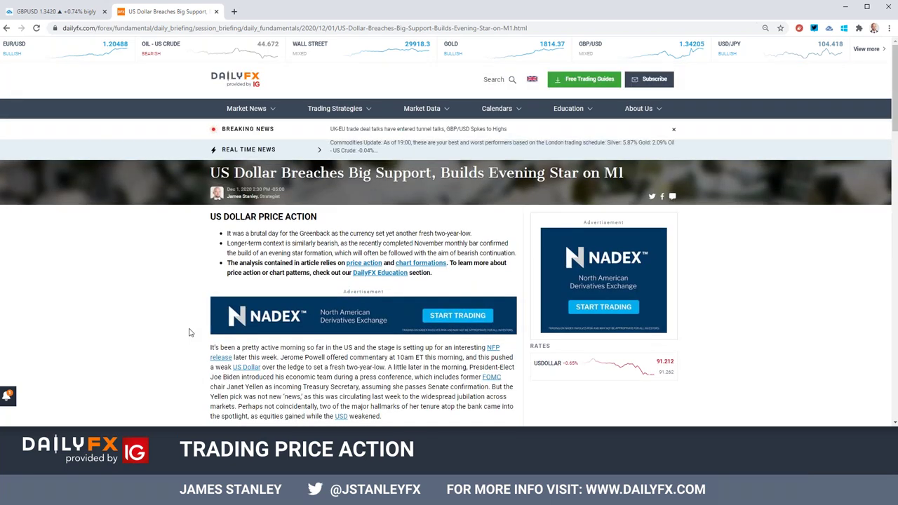